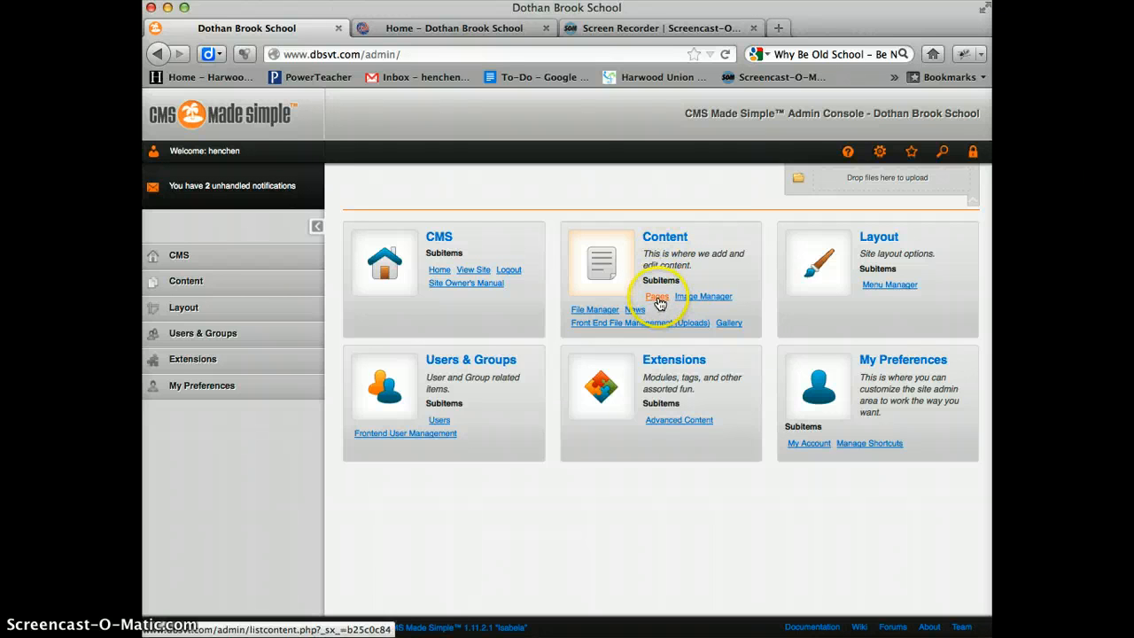
# - Open the list of content pages and expand the Home section to show its subpages
pyautogui.click(188, 284)
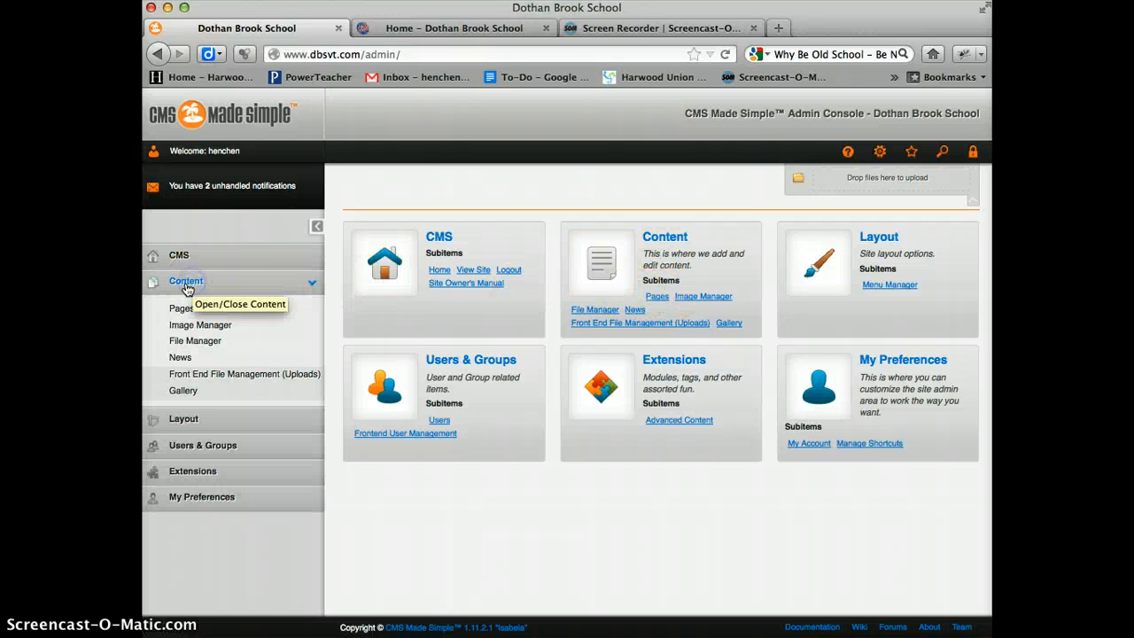
pyautogui.click(187, 310)
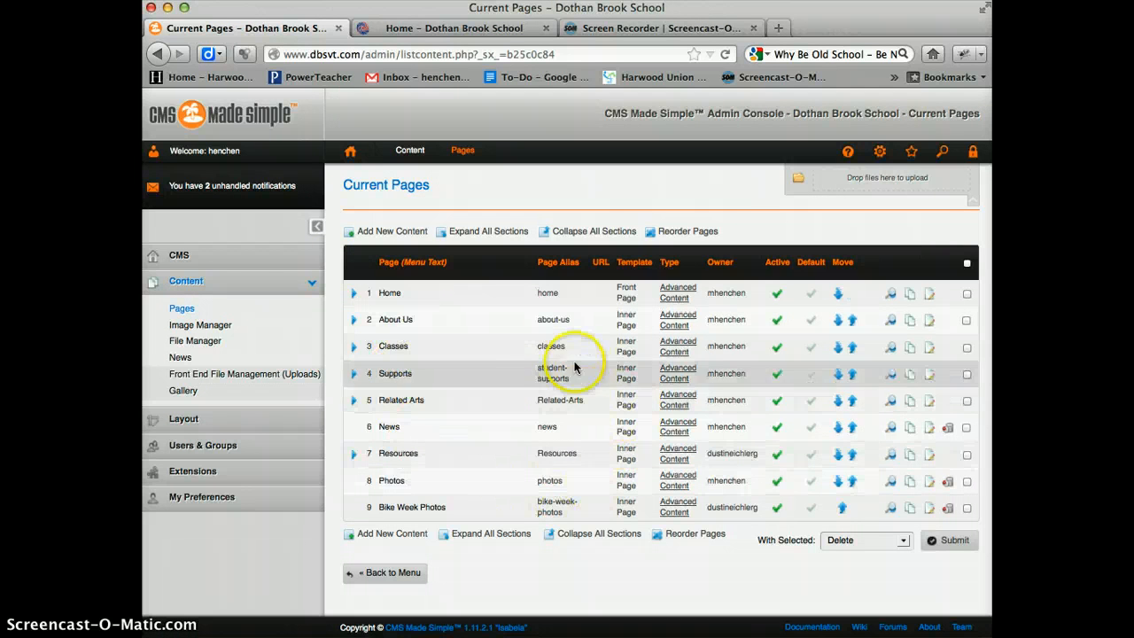
pyautogui.click(354, 295)
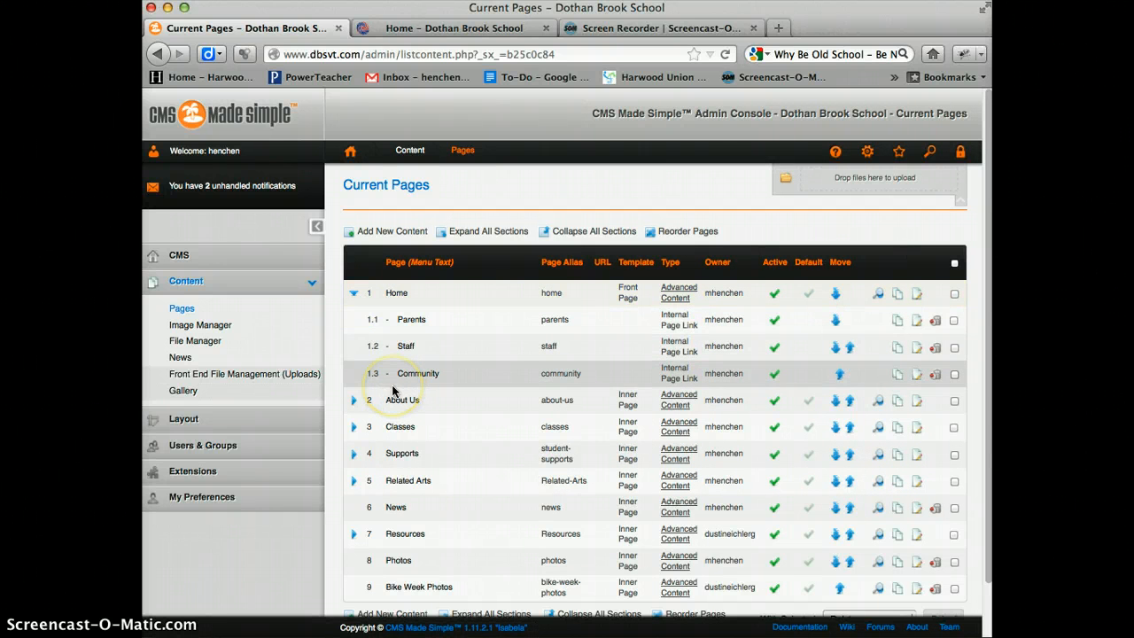
pyautogui.scroll(-2, 508, 402)
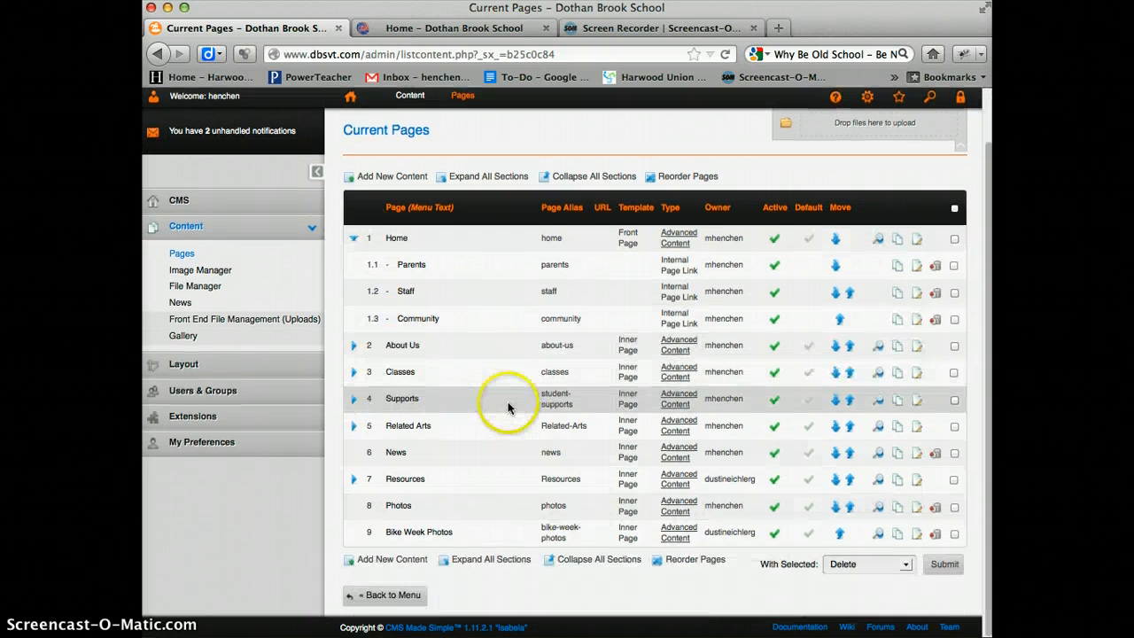
# - Expand all sections of the page list, look through the subpages, and collapse all sections
pyautogui.click(479, 178)
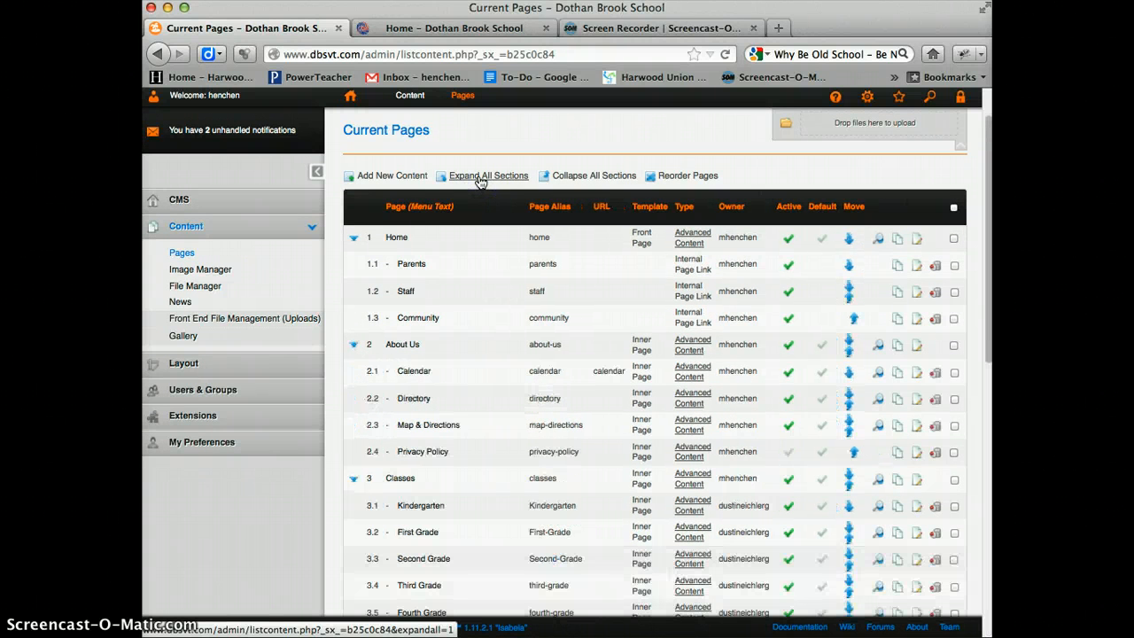
pyautogui.scroll(-5, 509, 381)
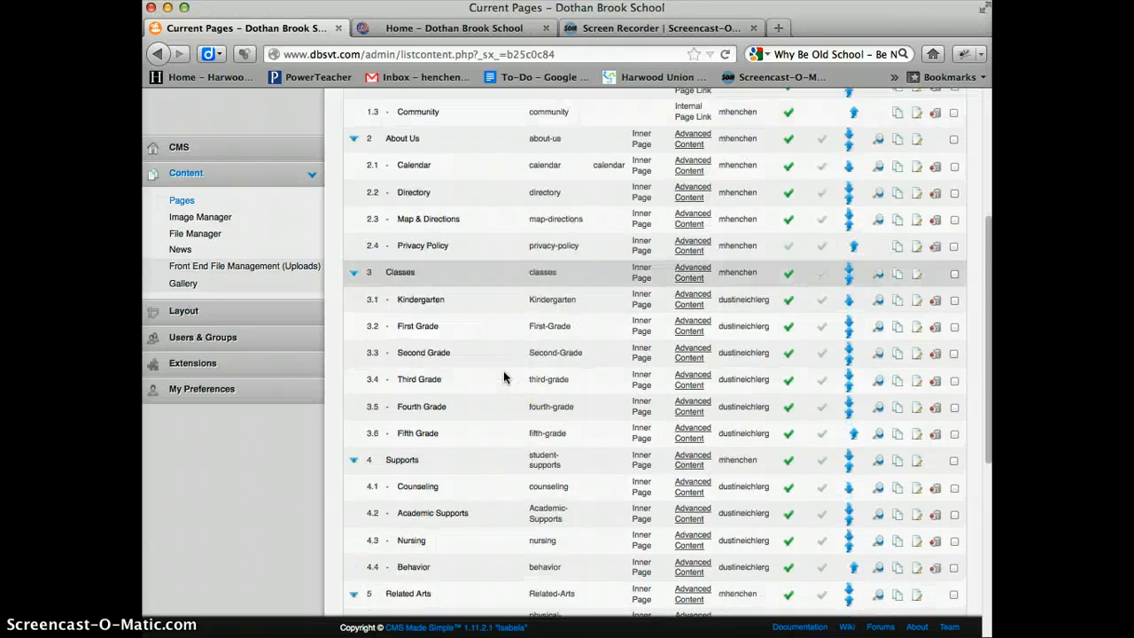
pyautogui.scroll(-9, 503, 377)
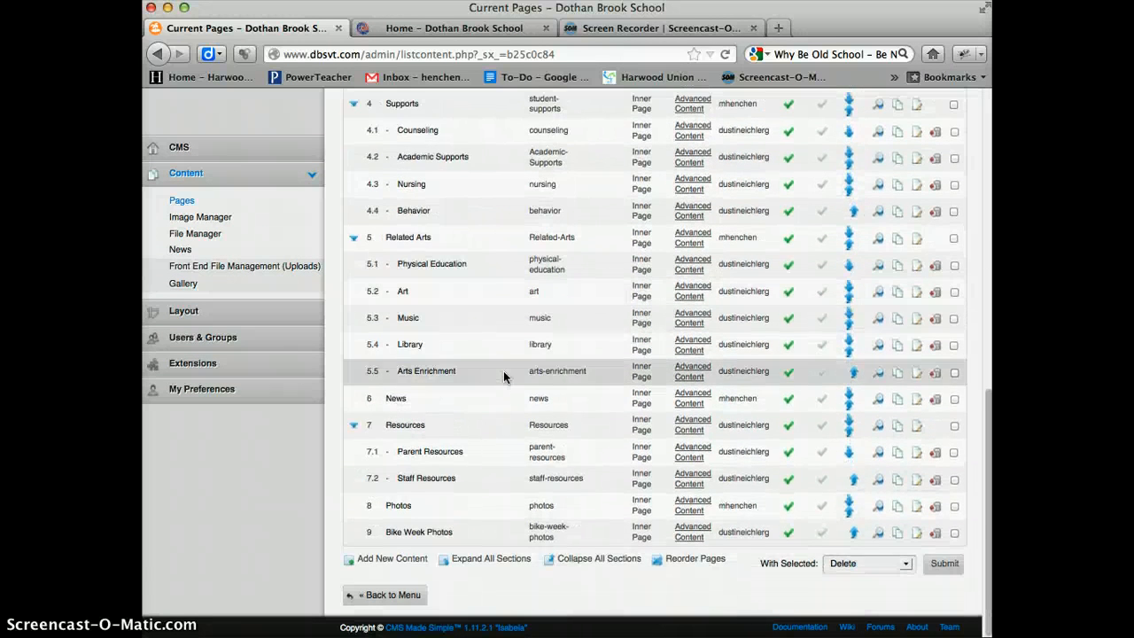
pyautogui.scroll(15, 503, 370)
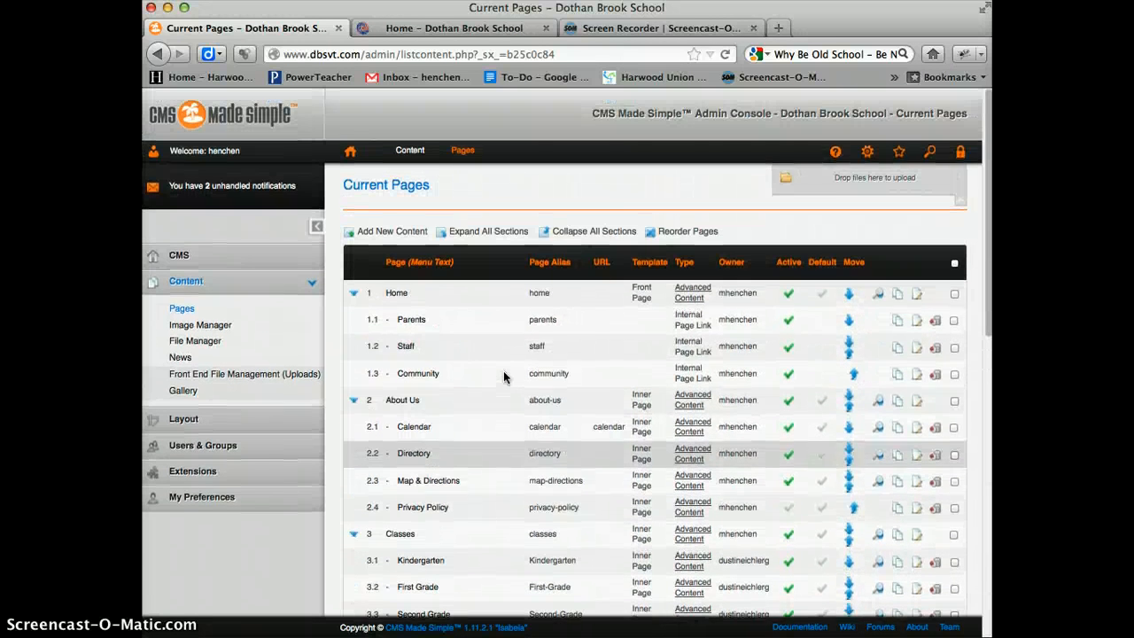
pyautogui.click(599, 233)
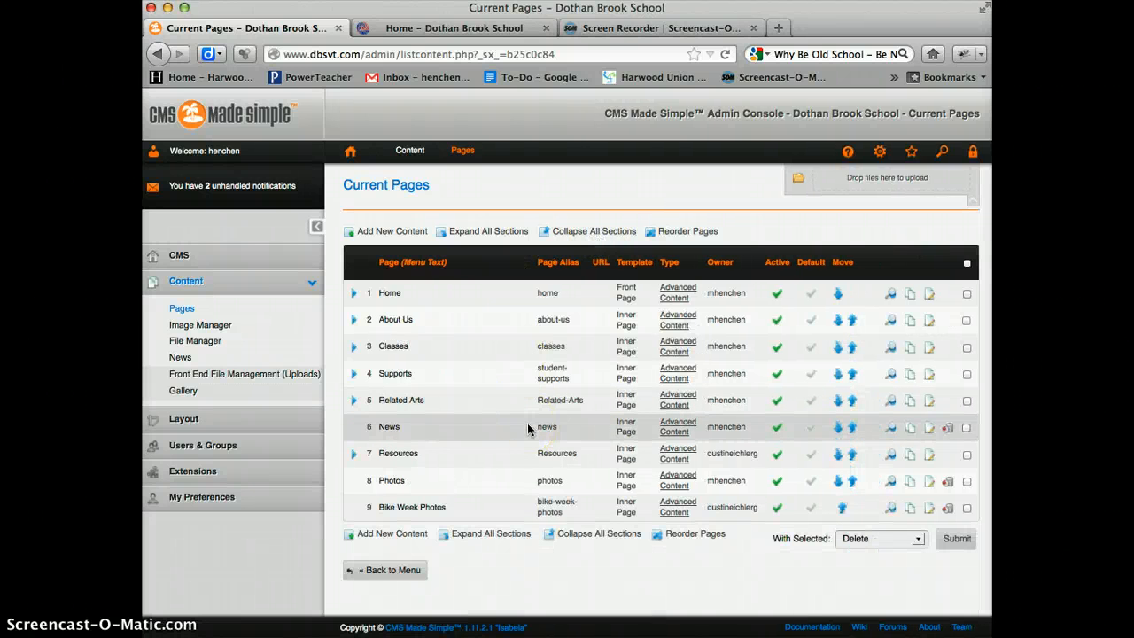
# - Expand all sections of the page list and open the Reorder Pages view
pyautogui.click(463, 235)
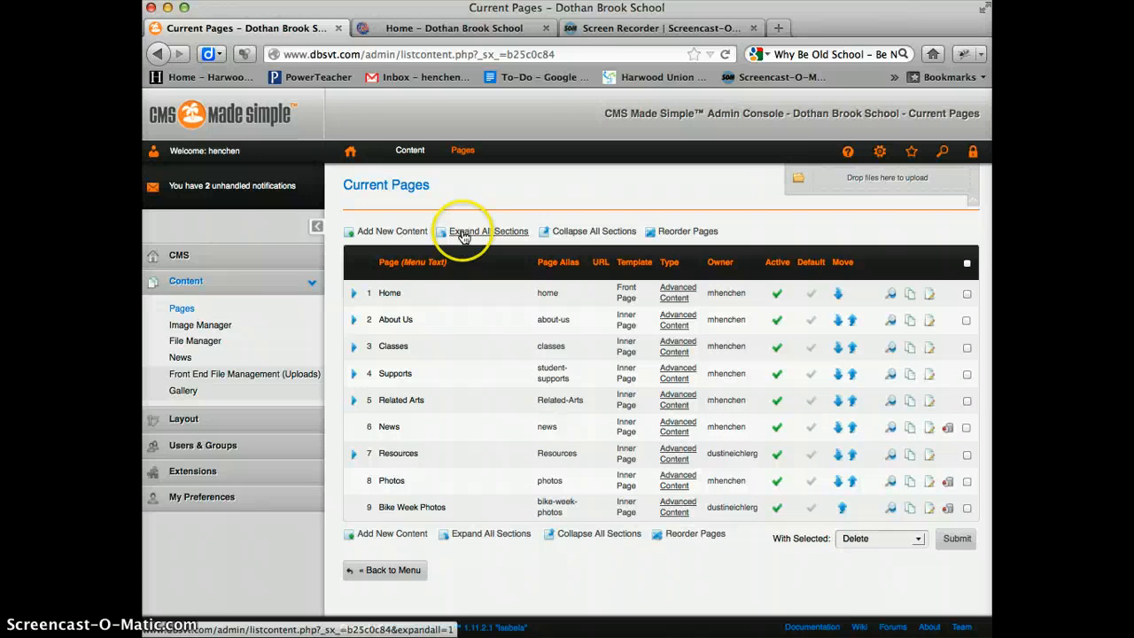
pyautogui.click(462, 235)
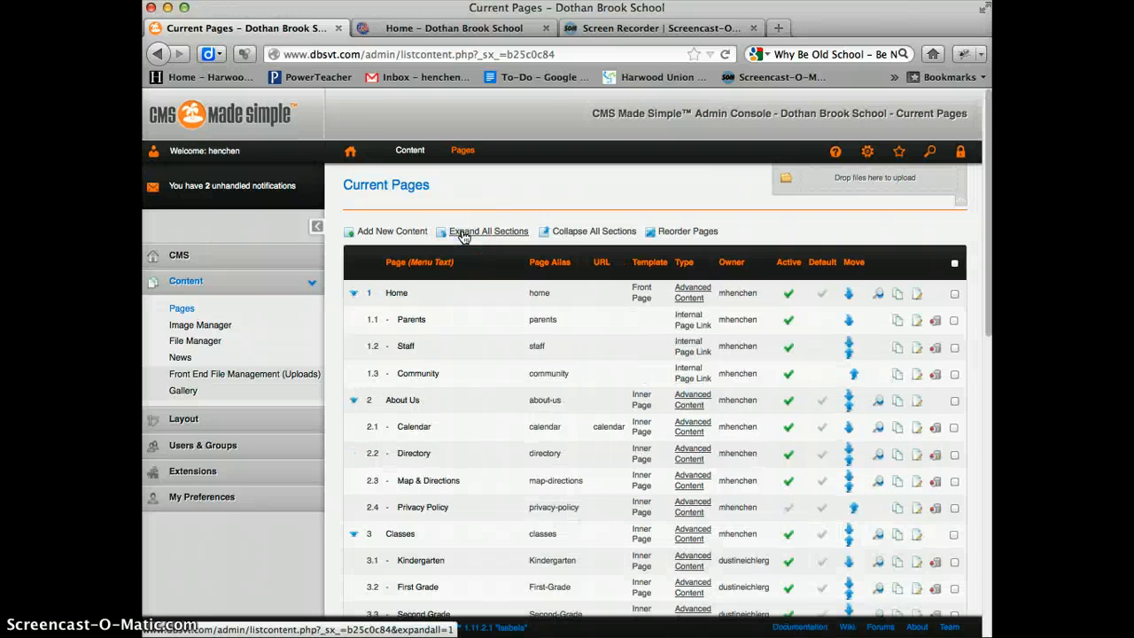
pyautogui.scroll(-3, 562, 423)
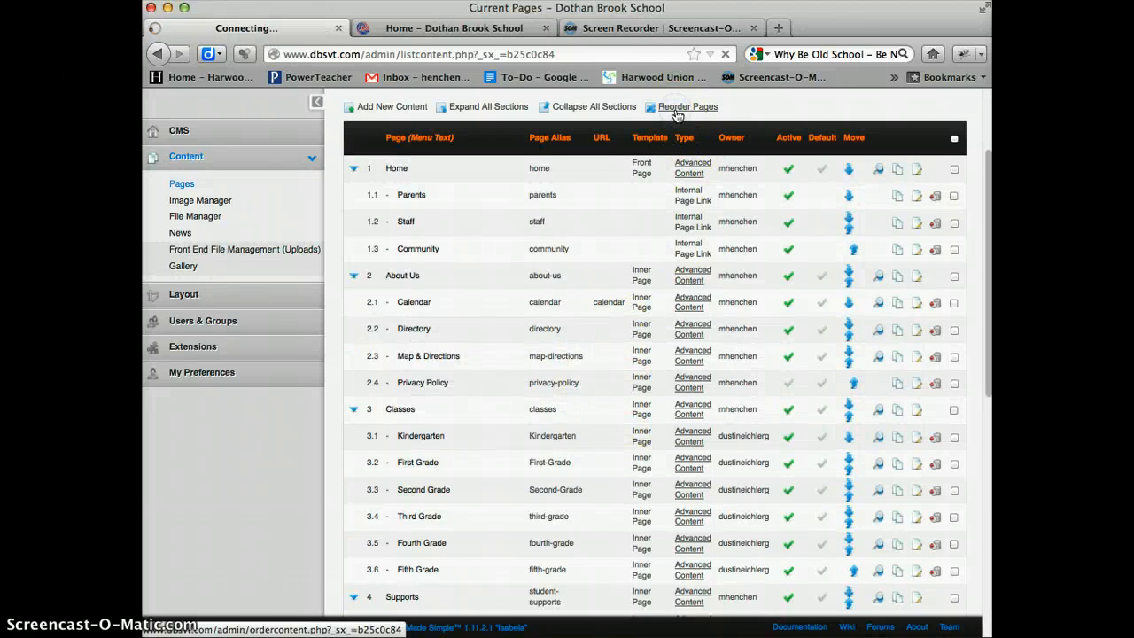
# - Compare the public Dothan Brook School site's navigation menu with the page order in the Reorder Pages list
pyautogui.click(455, 28)
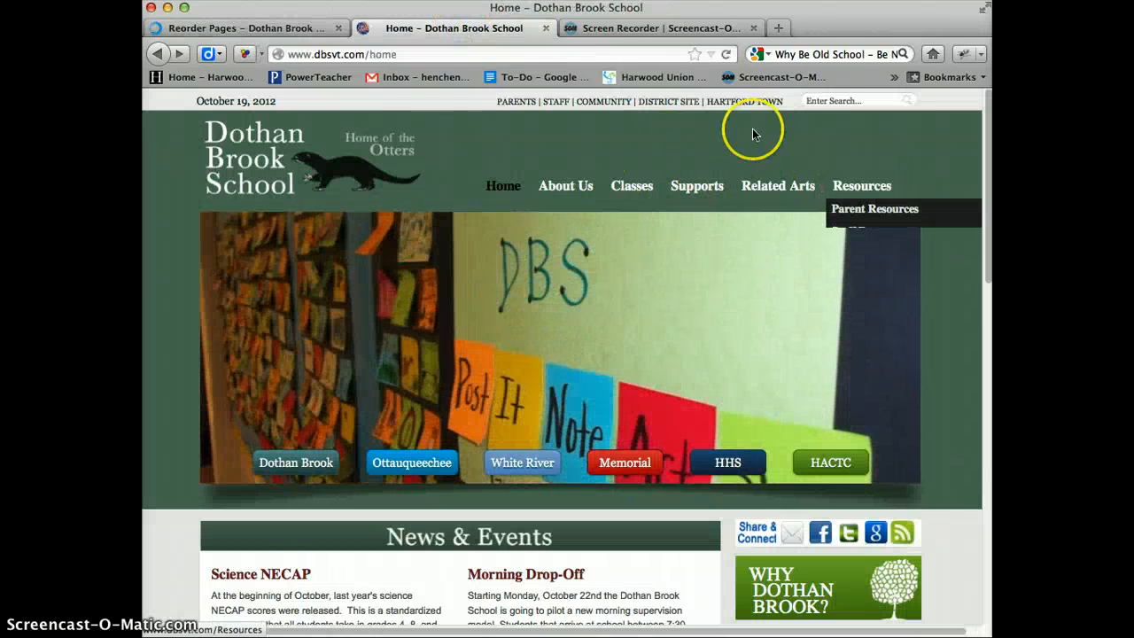
pyautogui.click(292, 30)
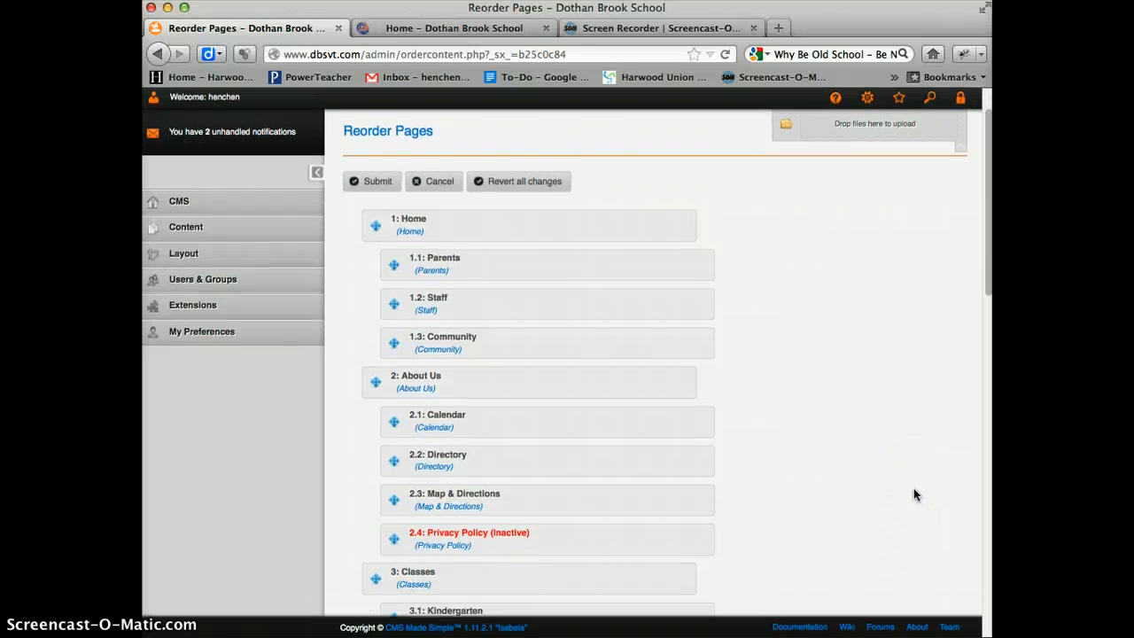
pyautogui.scroll(-3, 913, 494)
pyautogui.scroll(-15, 914, 488)
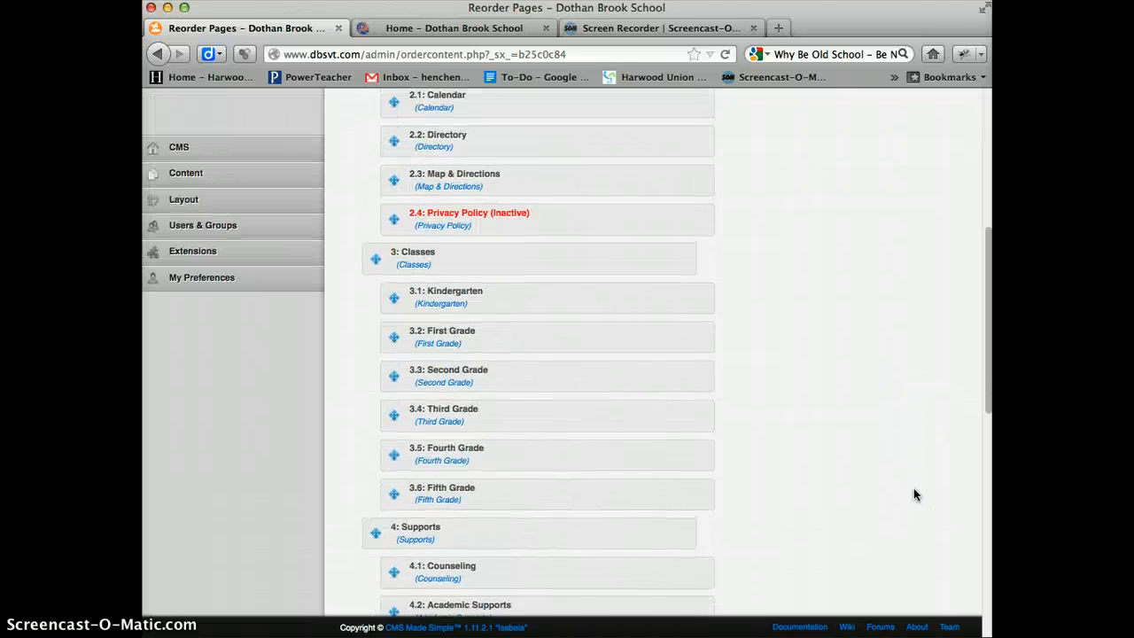
pyautogui.scroll(-2, 913, 494)
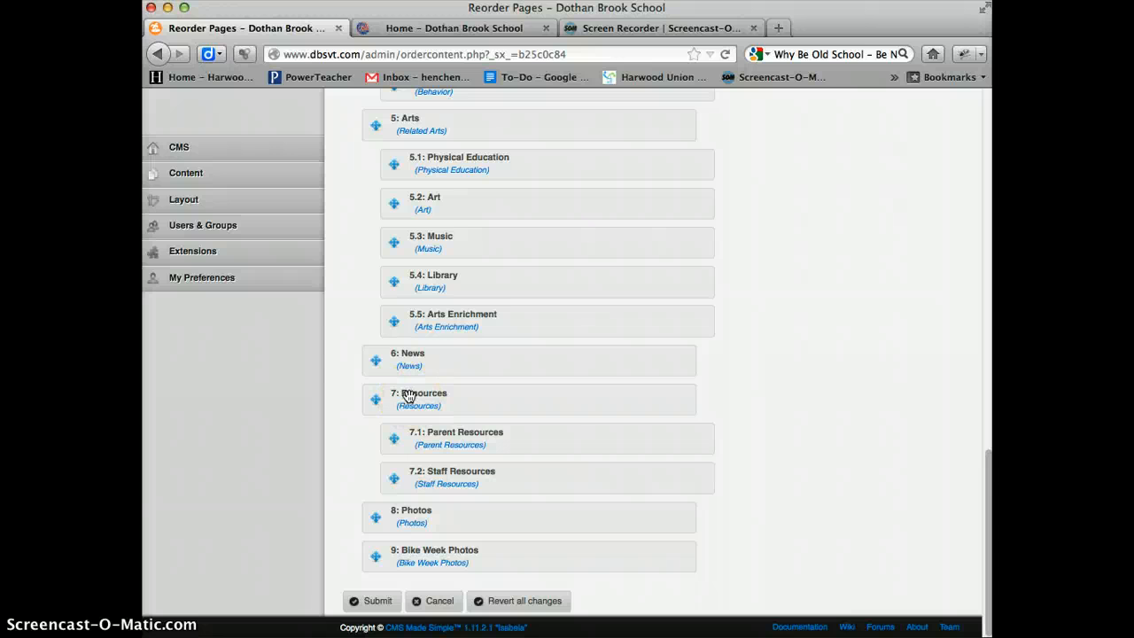
pyautogui.click(478, 28)
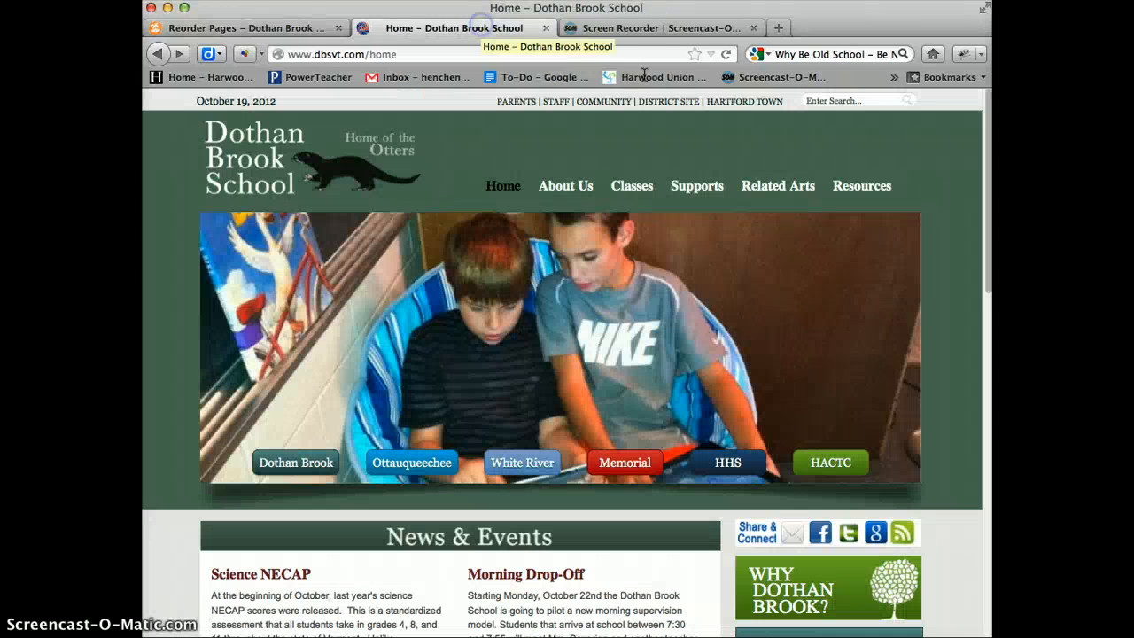
pyautogui.click(300, 34)
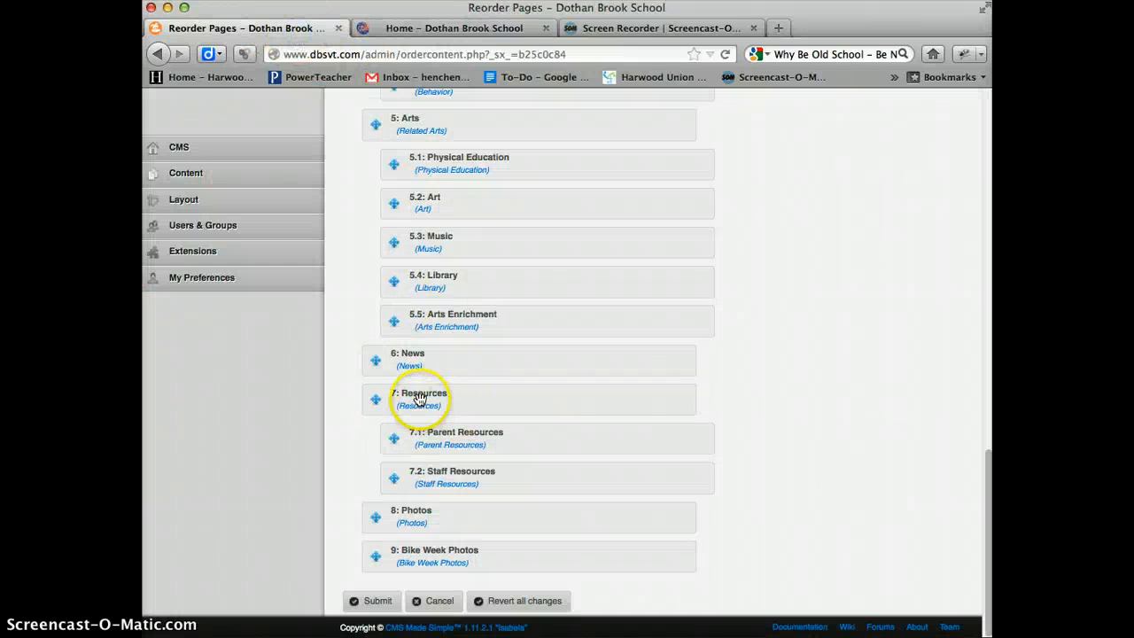
# - Move the Arts section with its subpages below Resources, submit the new order, and check the public site's menu
pyautogui.moveTo(398, 122); pyautogui.dragTo(397, 283)
pyautogui.click(399, 127)
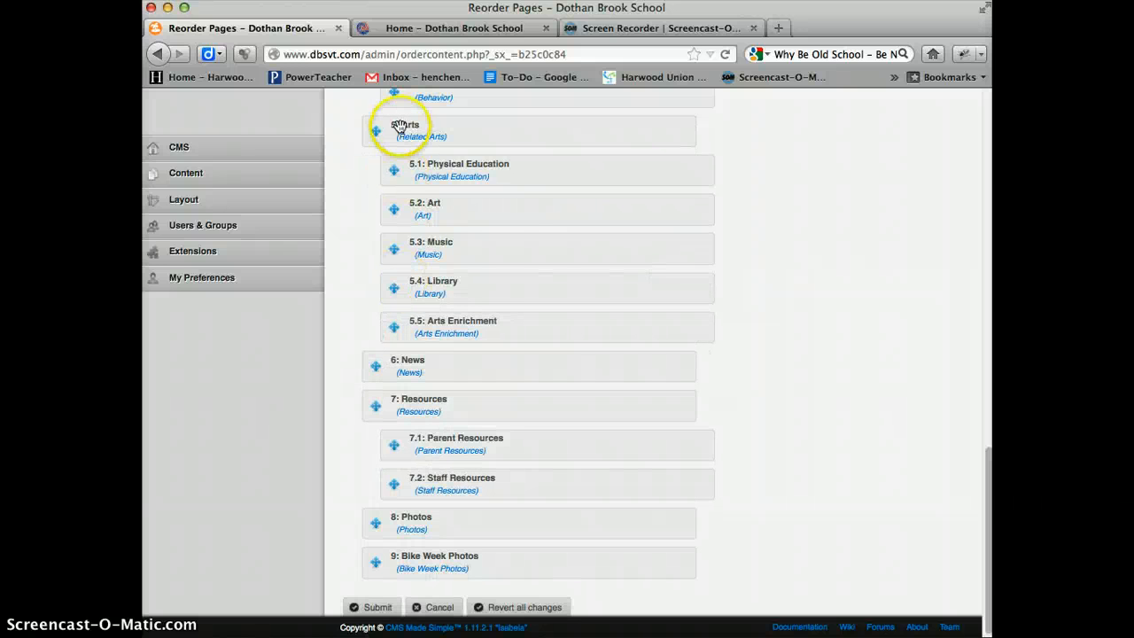
pyautogui.moveTo(398, 131); pyautogui.dragTo(390, 279)
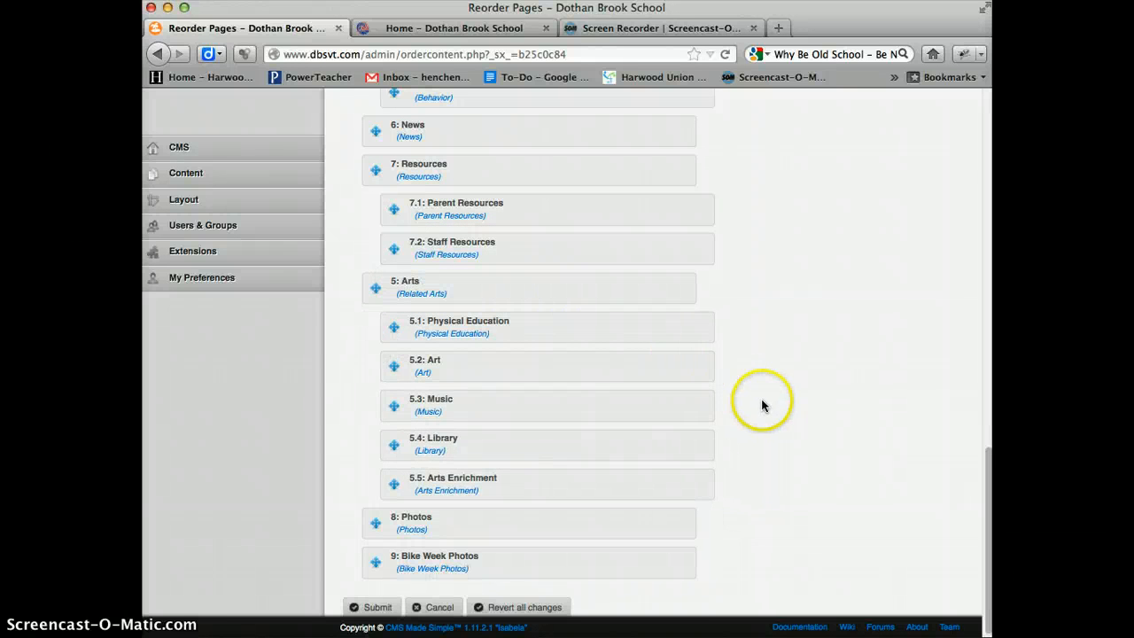
pyautogui.scroll(-1, 762, 405)
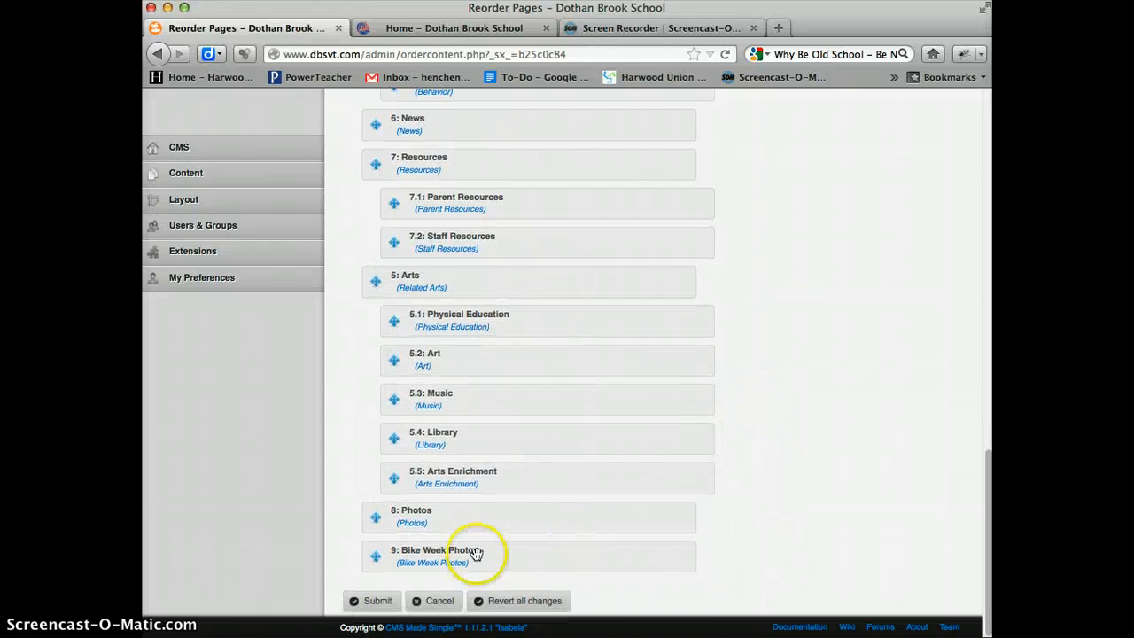
pyautogui.click(375, 601)
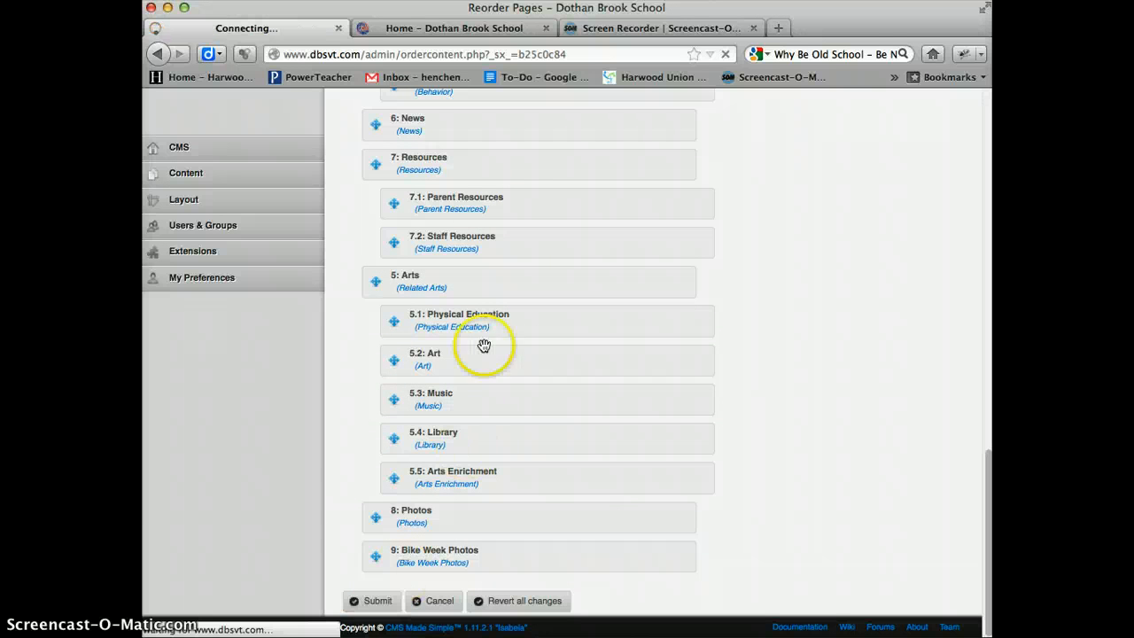
pyautogui.click(462, 31)
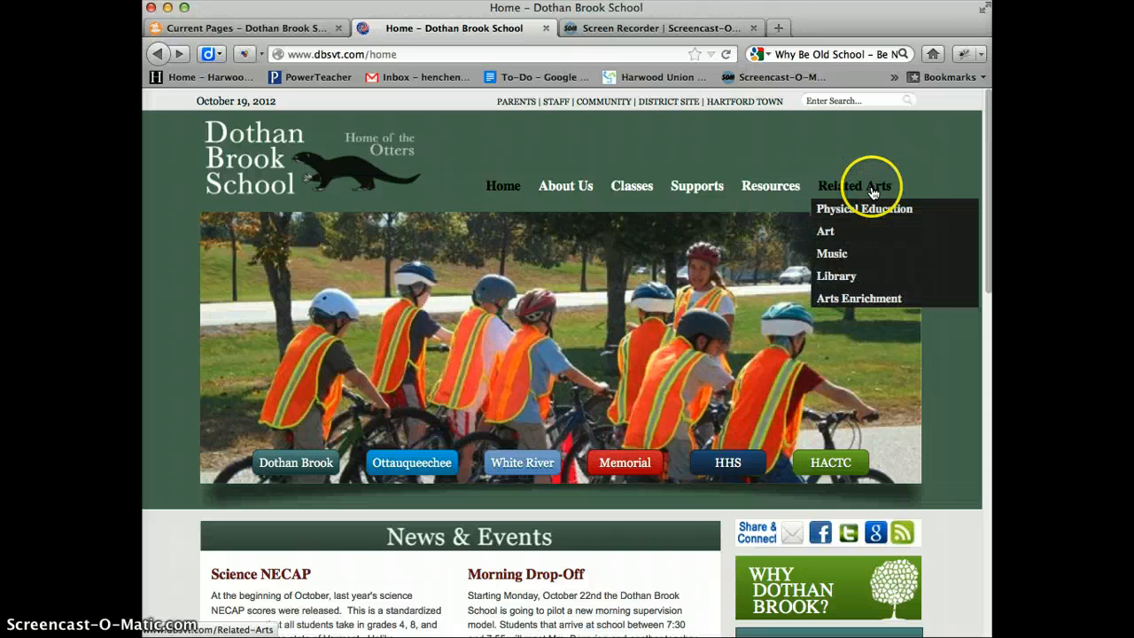
# - Reopen Reorder Pages in the admin console, move the Resources section back below Arts, and submit the order
pyautogui.click(237, 29)
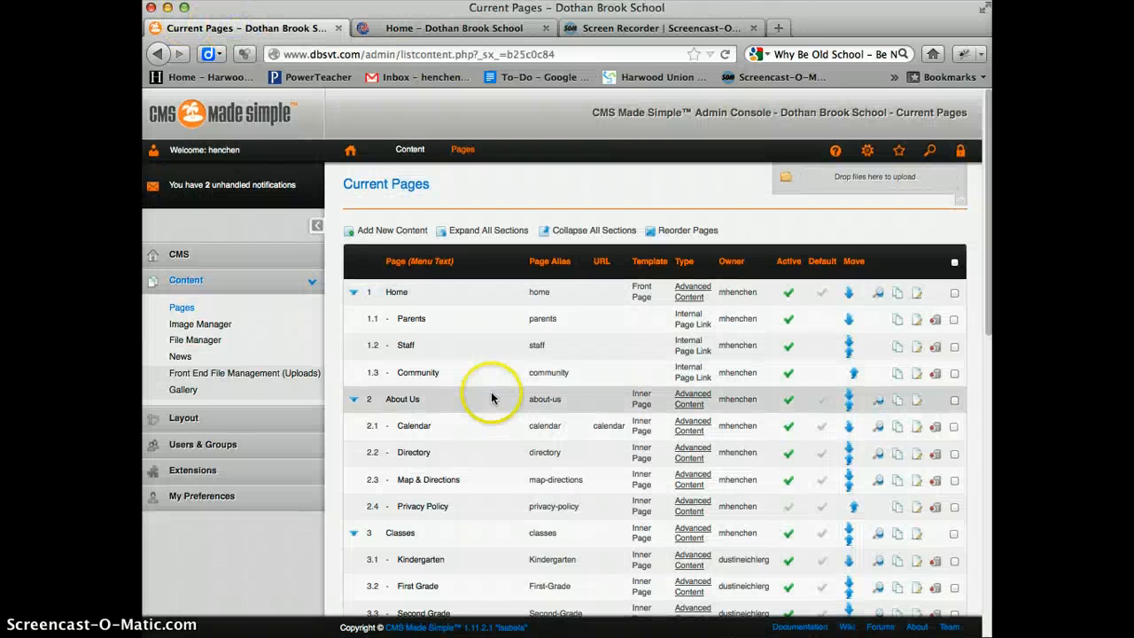
pyautogui.scroll(-1, 491, 392)
pyautogui.click(671, 220)
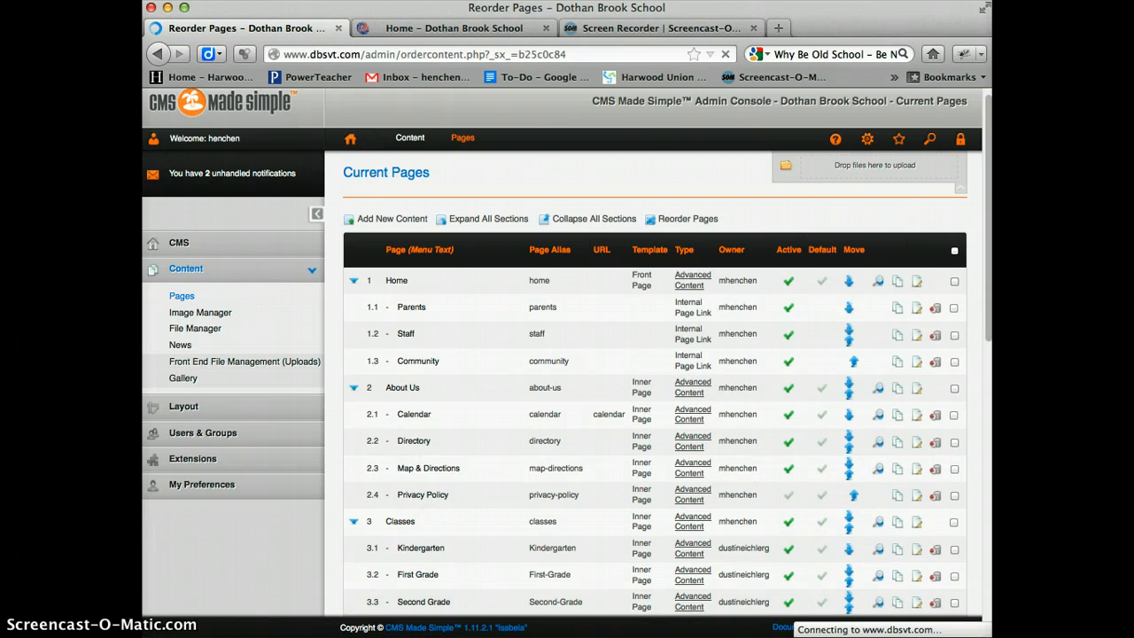
pyautogui.scroll(-15, 706, 366)
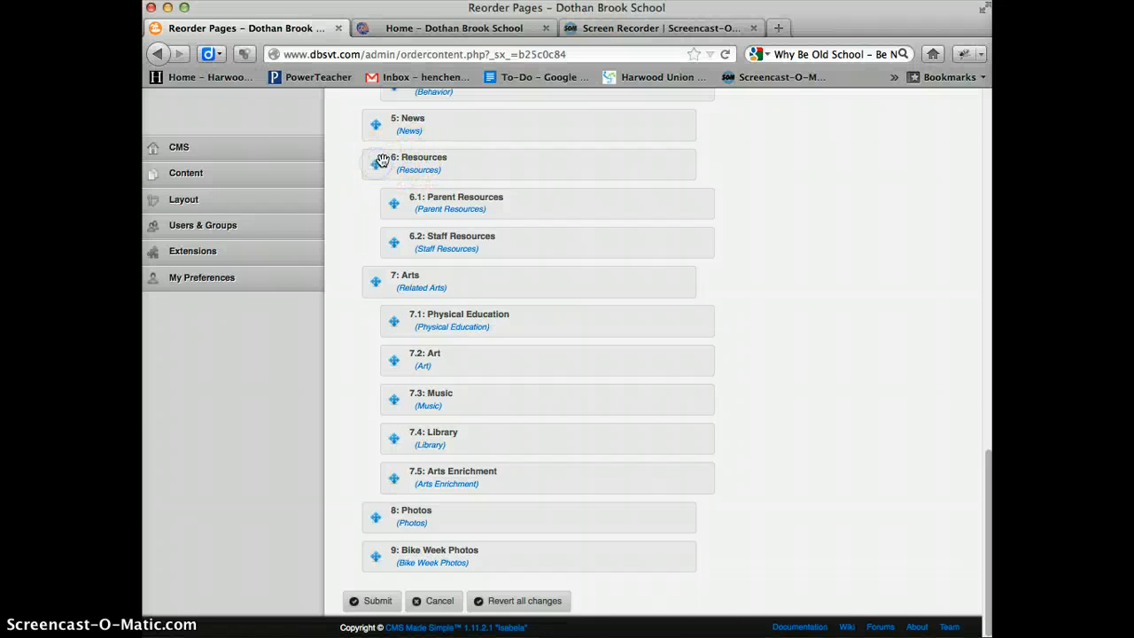
pyautogui.moveTo(383, 161); pyautogui.dragTo(375, 398)
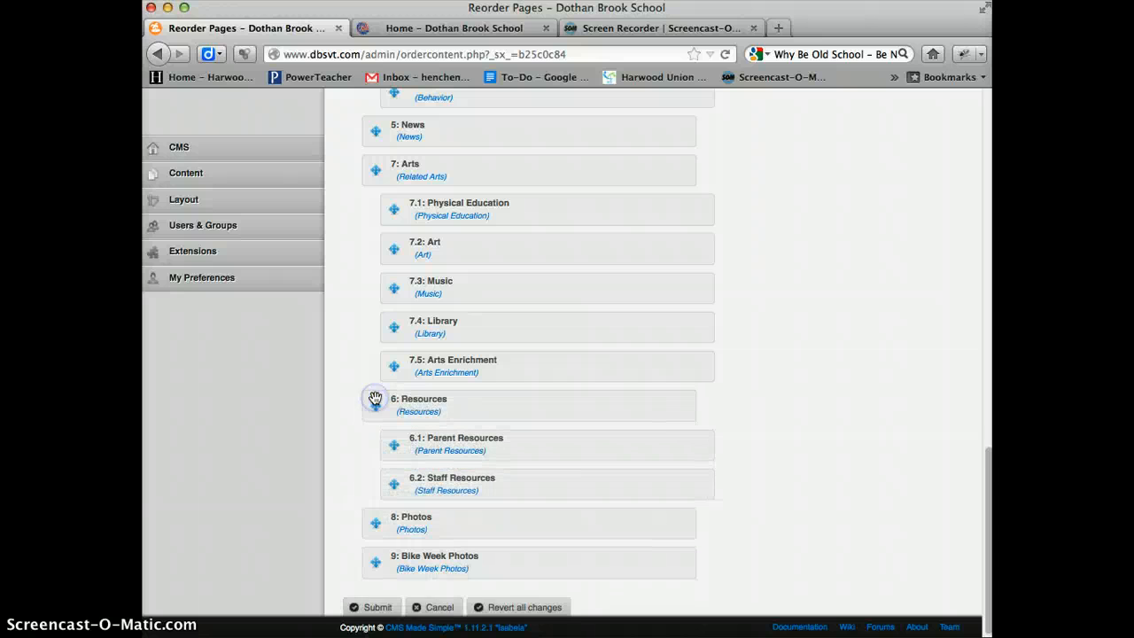
pyautogui.click(390, 602)
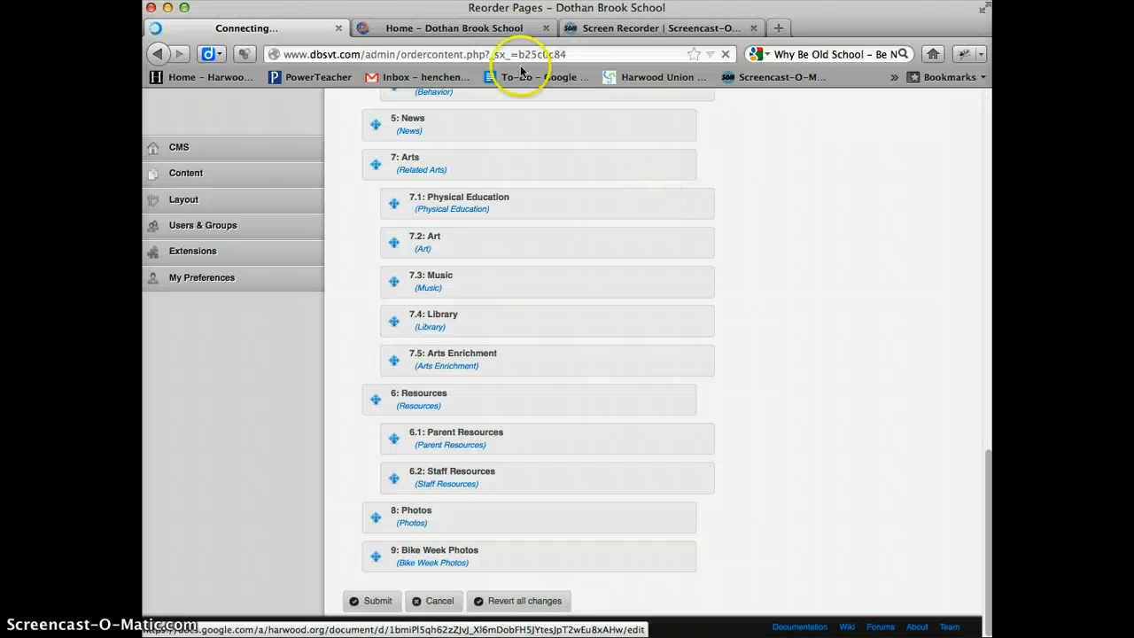
# - Check the restored menu order on the public site and view the About Us and Classes submenus
pyautogui.click(467, 28)
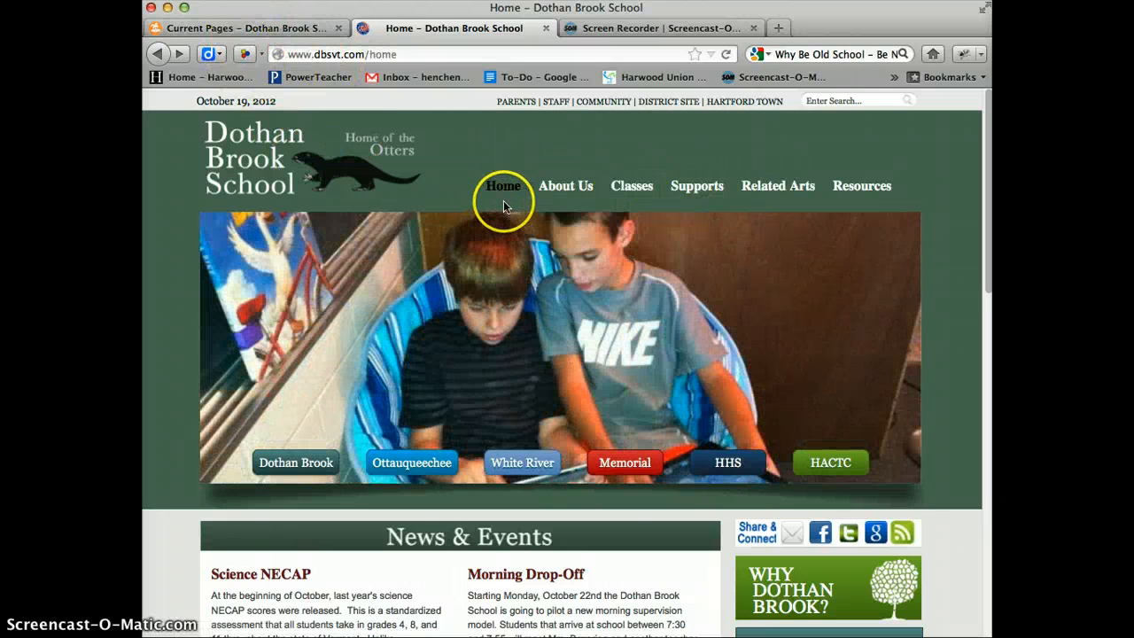
pyautogui.moveTo(553, 186)
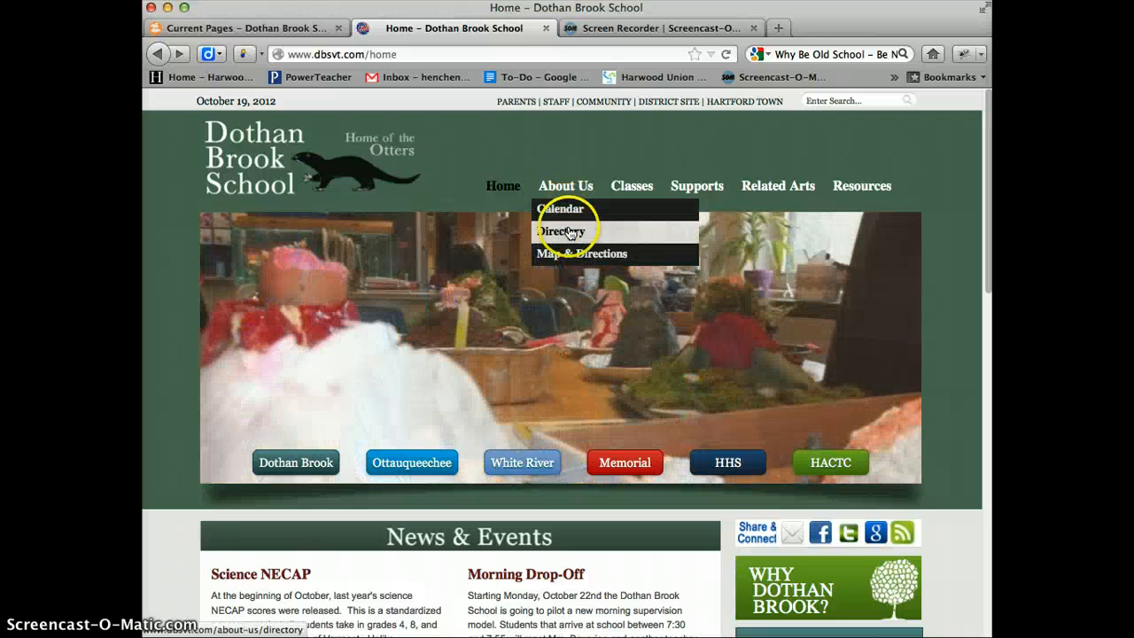
pyautogui.moveTo(645, 193)
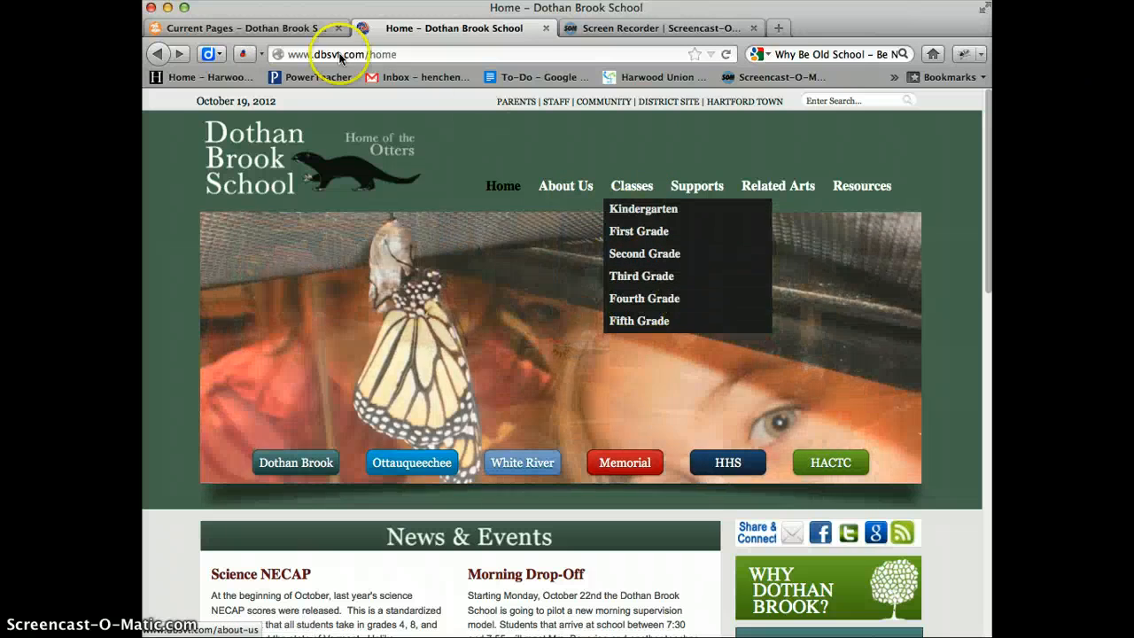
# - Return to the admin console, look through the page list, and open the Add New Content form
pyautogui.click(279, 29)
pyautogui.scroll(-2, 509, 293)
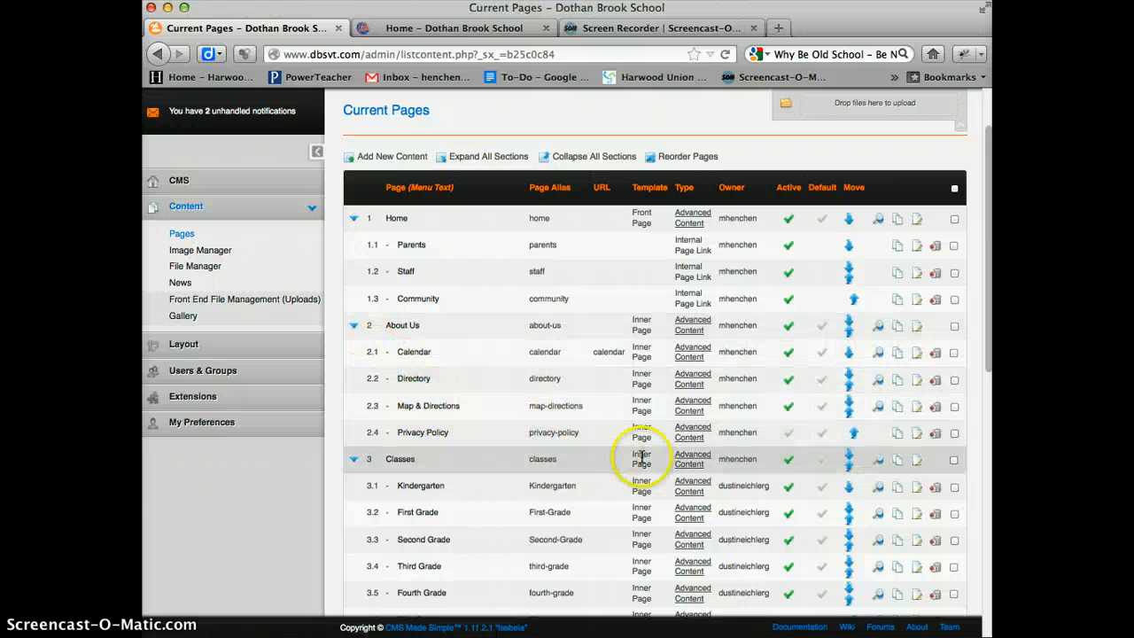
pyautogui.scroll(-5, 642, 456)
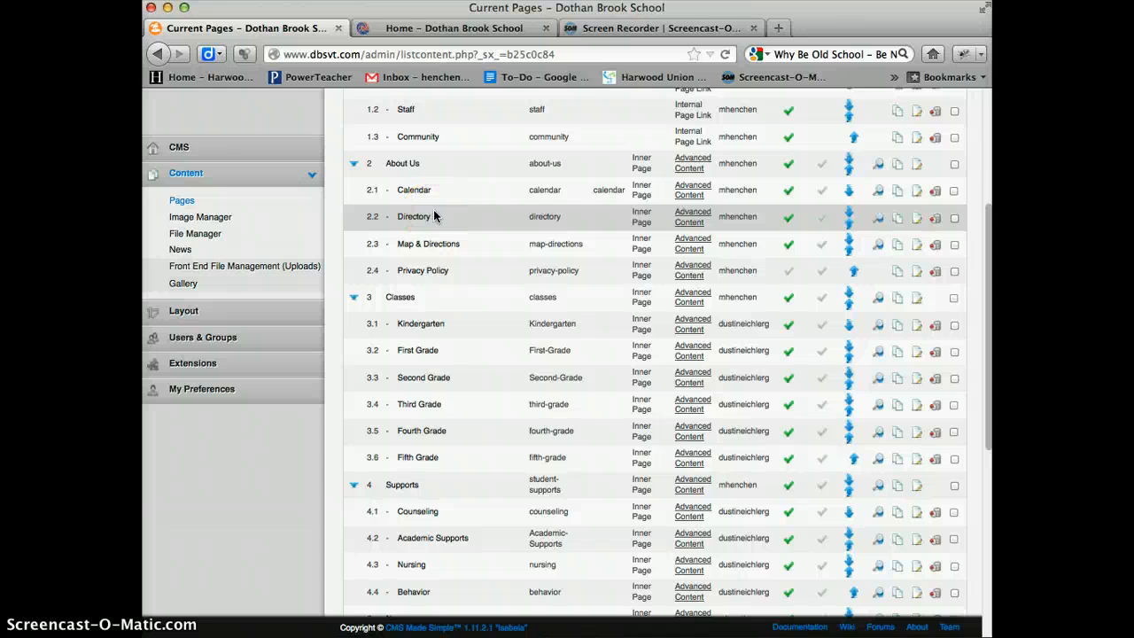
pyautogui.scroll(6, 463, 294)
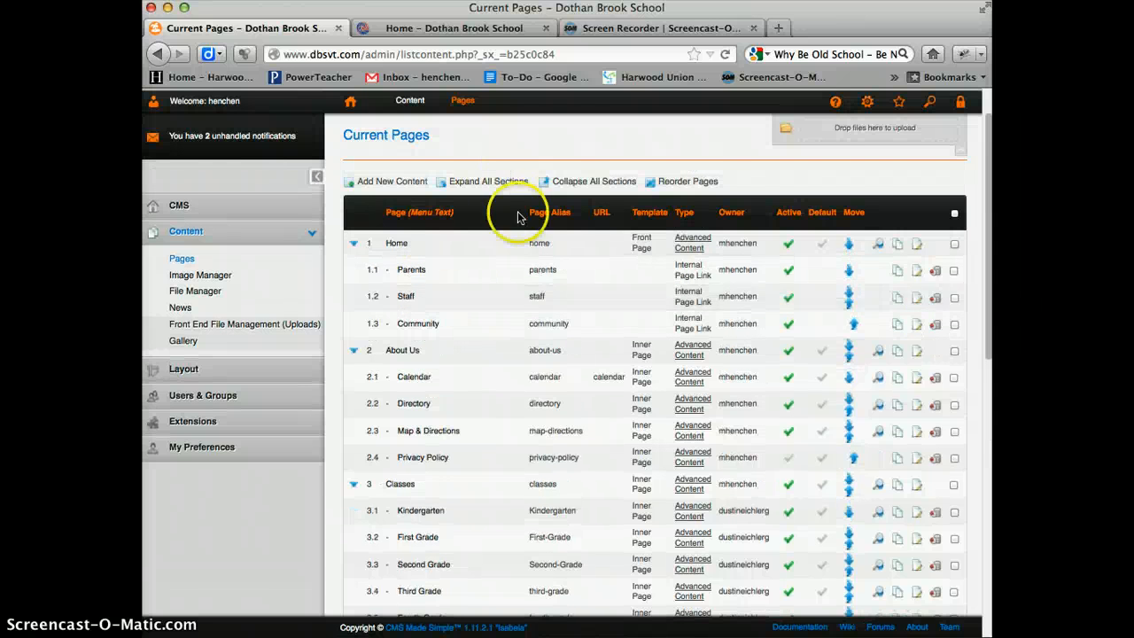
pyautogui.scroll(2, 514, 295)
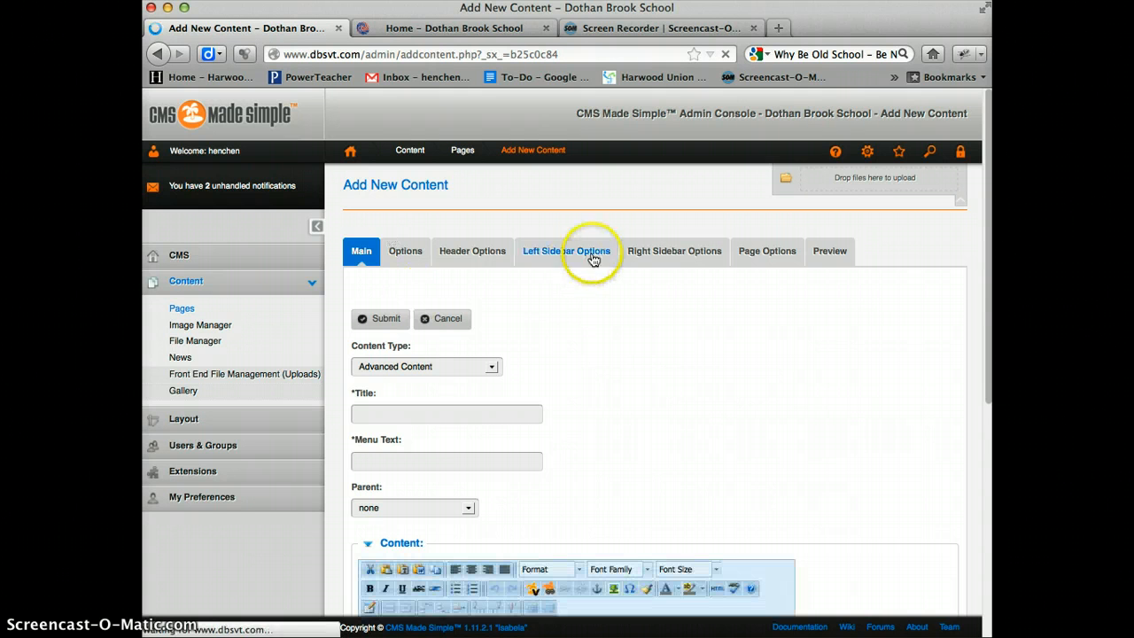
# - Open the new page's general options and view the available templates, keeping Inner Page
pyautogui.scroll(-2, 683, 367)
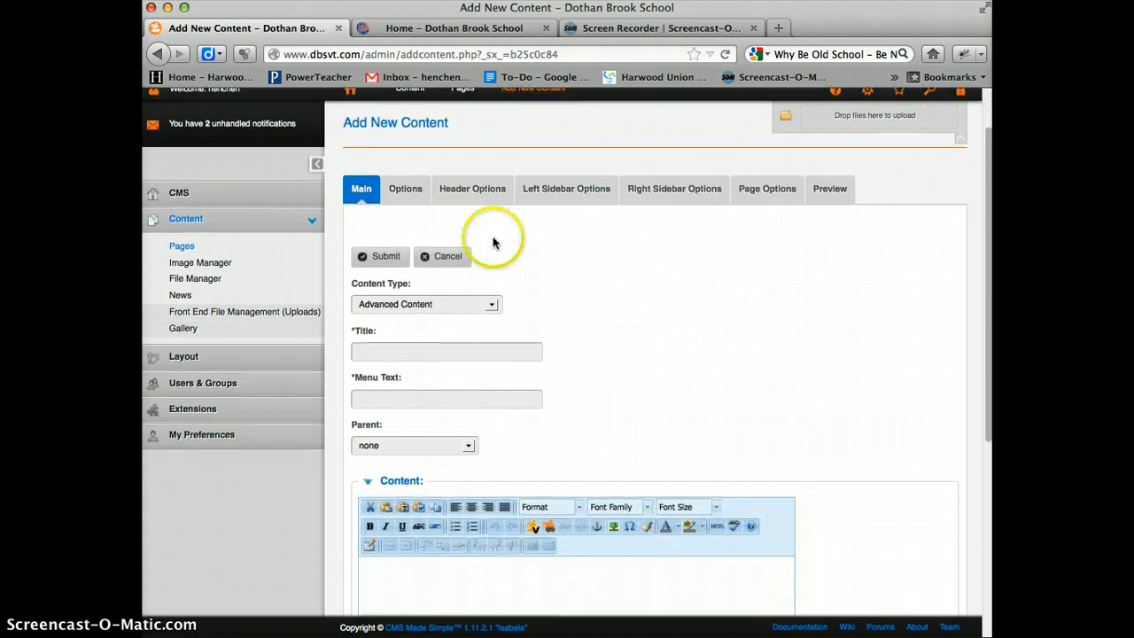
pyautogui.click(407, 193)
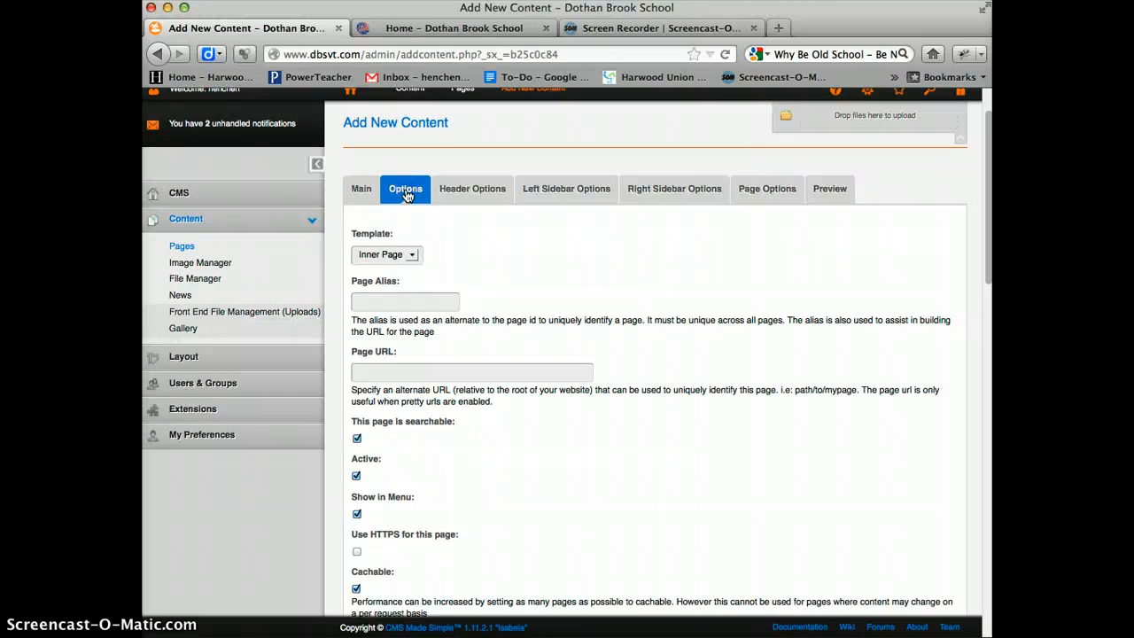
pyautogui.click(414, 256)
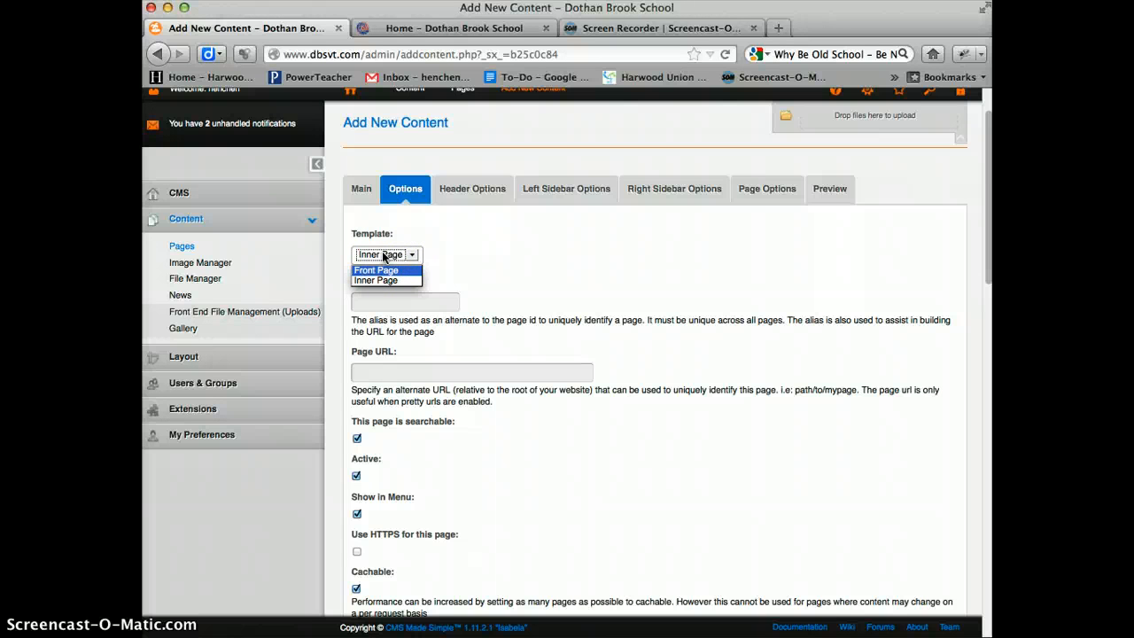
pyautogui.click(457, 29)
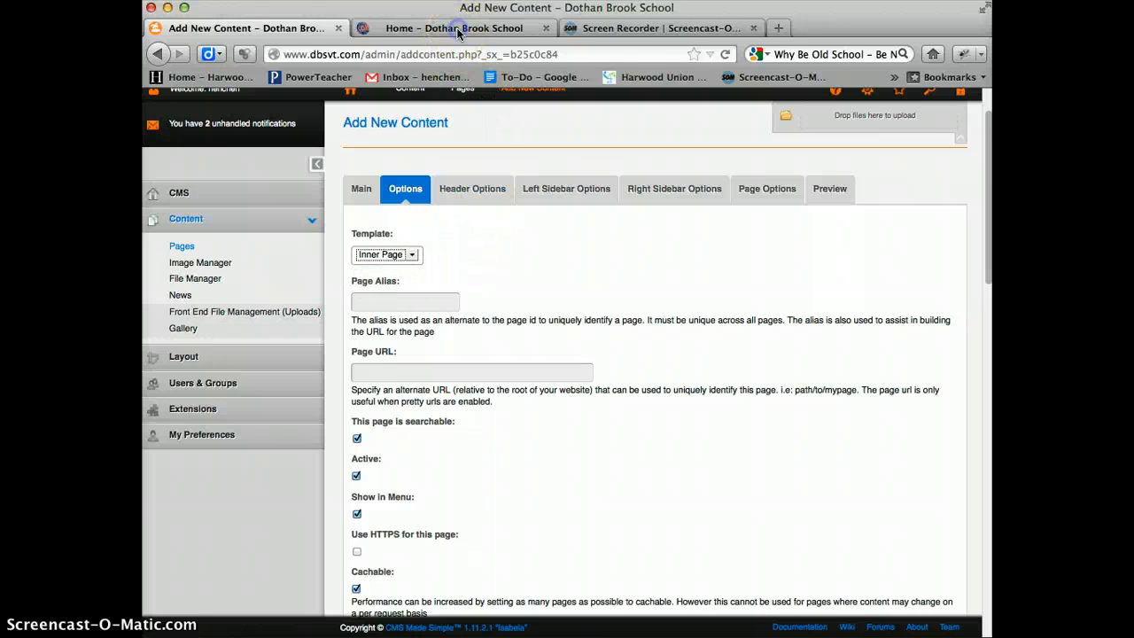
# - Switch to the public site and view the staff Directory and the Counseling page under Supports as inner-page examples
pyautogui.click(457, 31)
pyautogui.scroll(-3, 514, 375)
pyautogui.scroll(4, 641, 418)
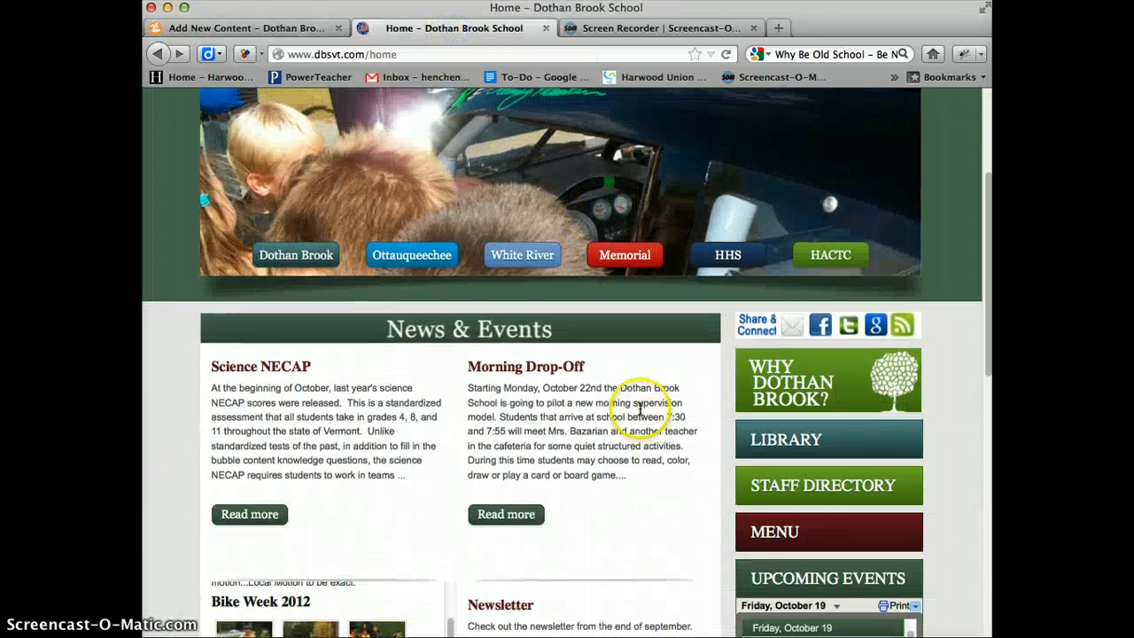
pyautogui.moveTo(558, 184)
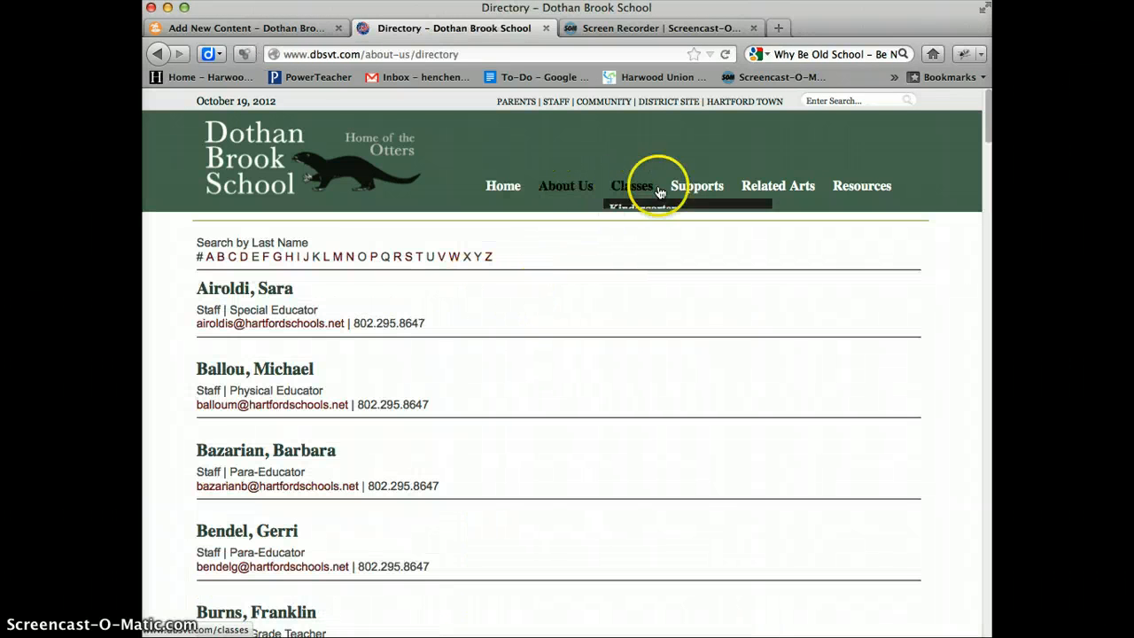
pyautogui.moveTo(700, 188)
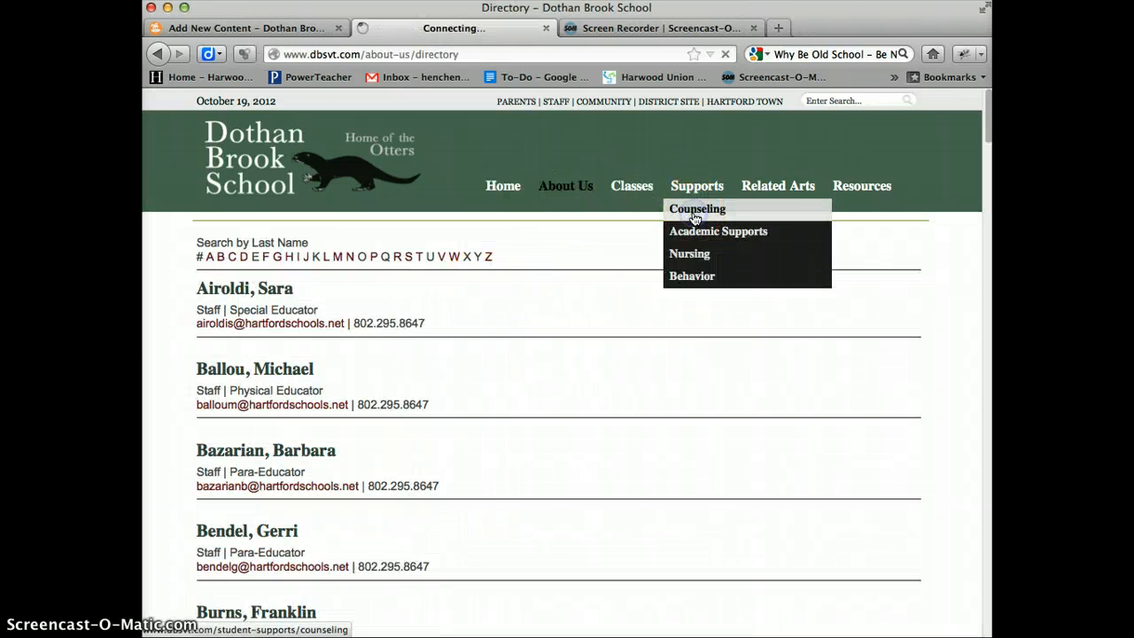
pyautogui.click(676, 217)
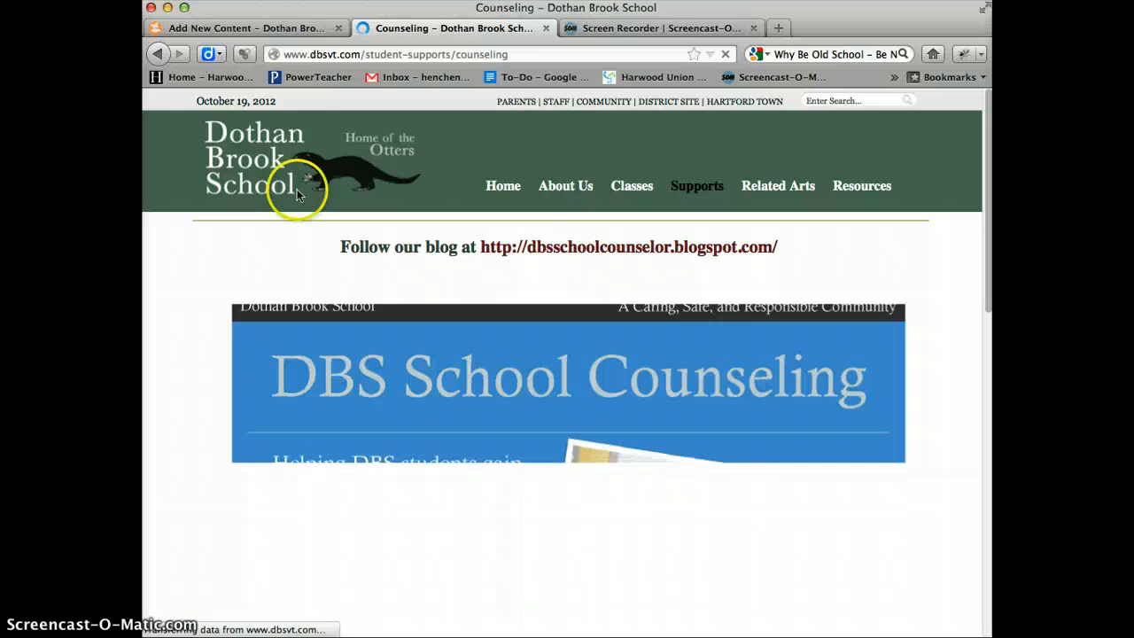
# - Return to the public site's Home page and examine its front-page layout, including News & Events and the sidebar links
pyautogui.click(514, 193)
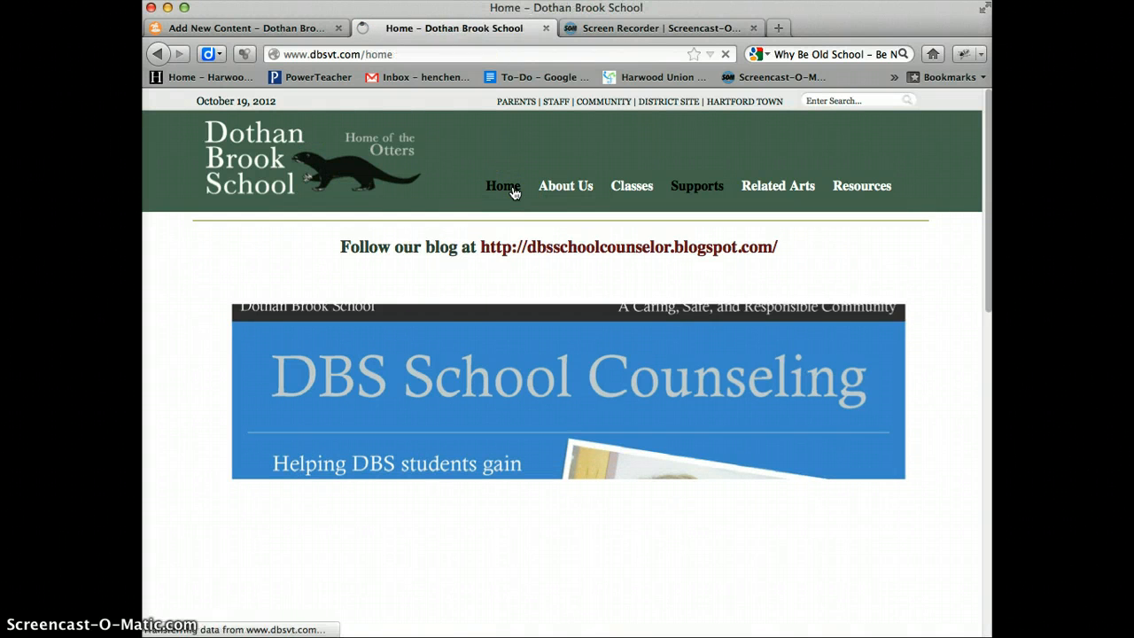
pyautogui.scroll(-1, 563, 344)
pyautogui.scroll(1, 561, 337)
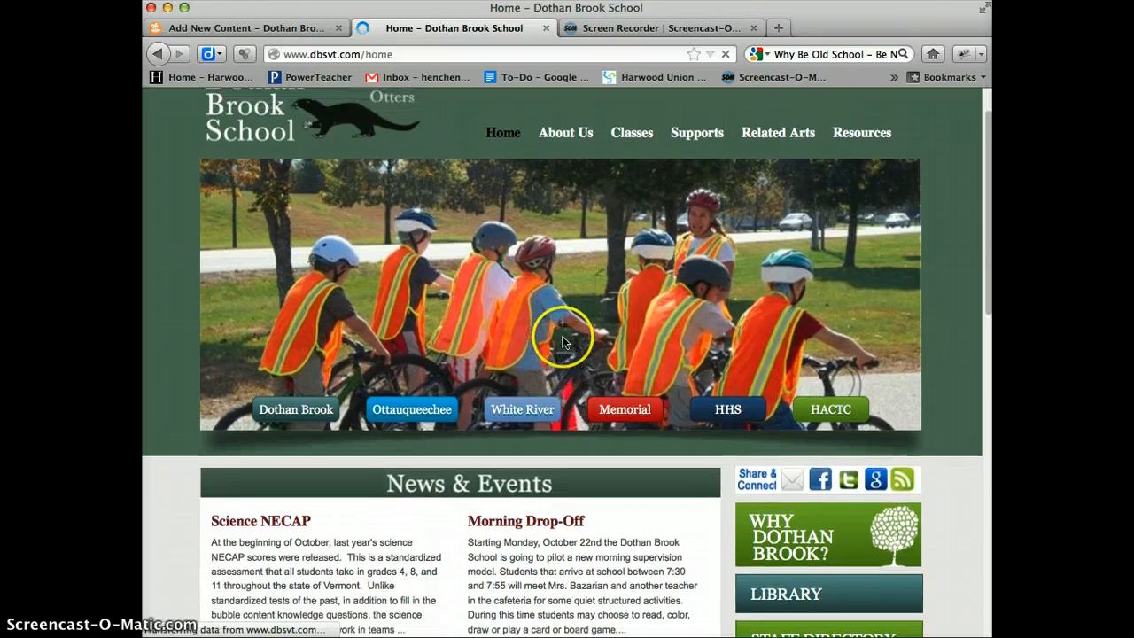
pyautogui.scroll(-5, 653, 417)
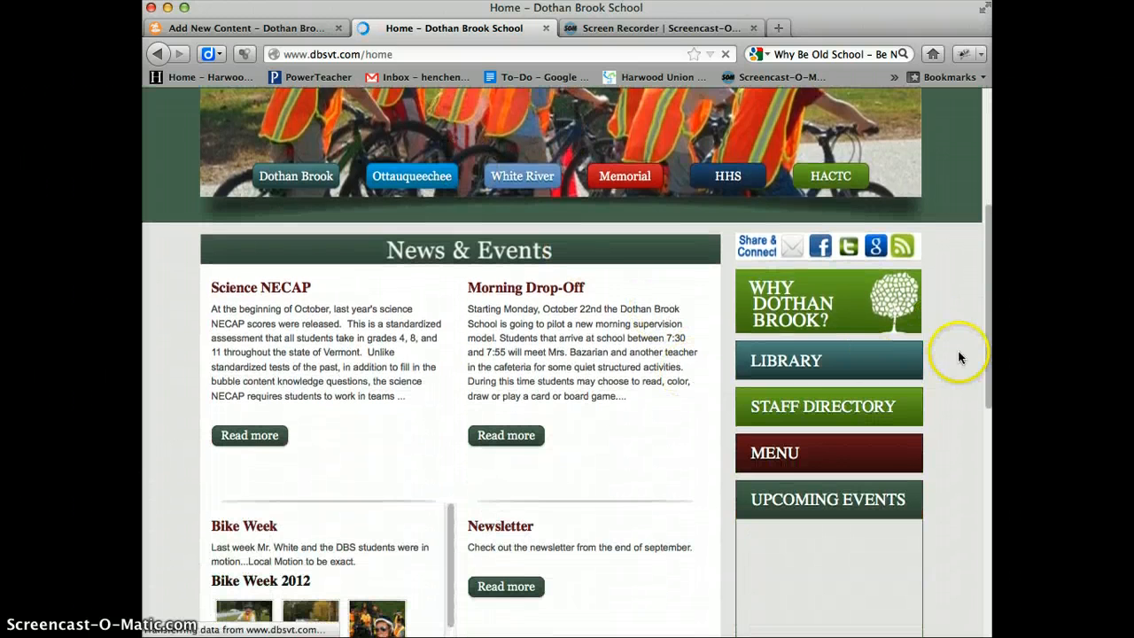
pyautogui.scroll(-1, 828, 413)
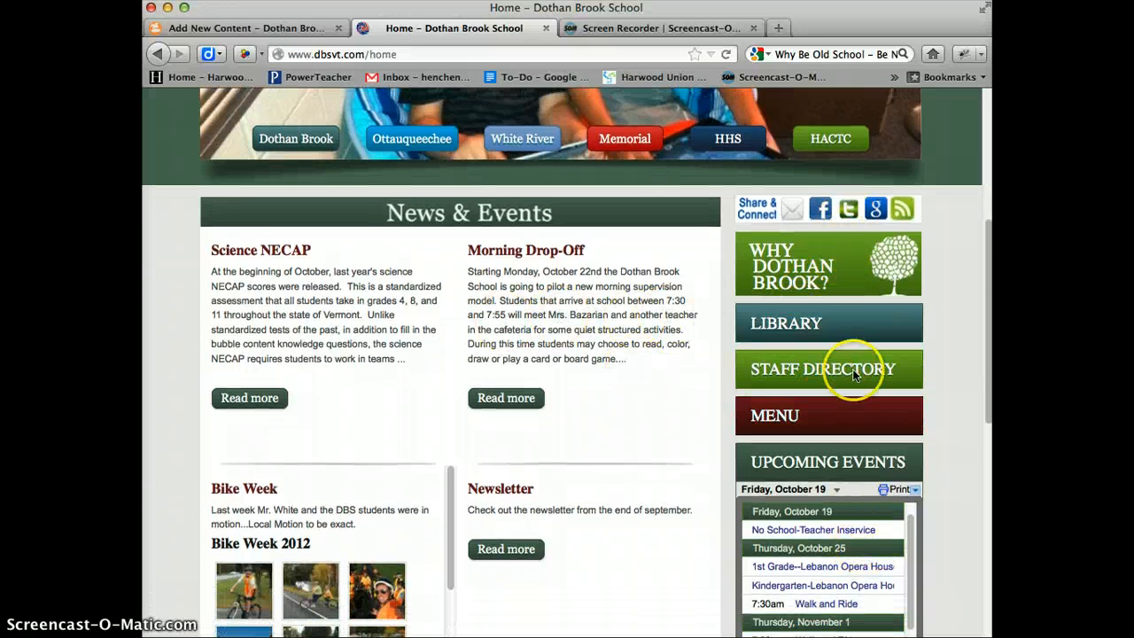
pyautogui.scroll(4, 947, 274)
pyautogui.scroll(3, 952, 276)
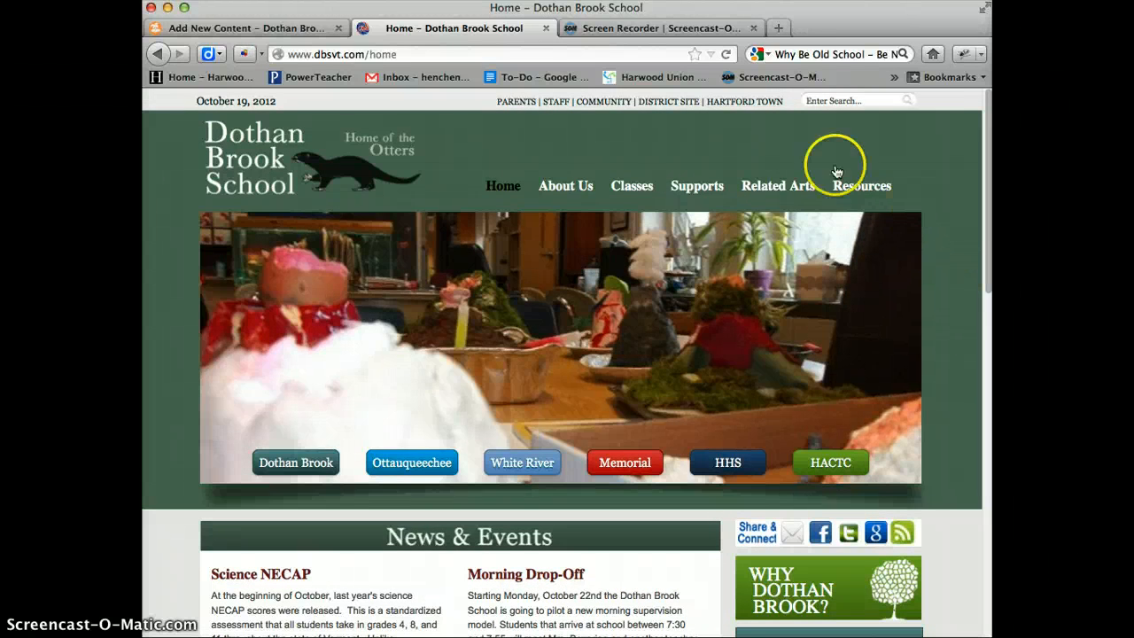
# - Review the new page's searchable, active and menu visibility options in the admin console, comparing them with the public site's menu
pyautogui.click(257, 27)
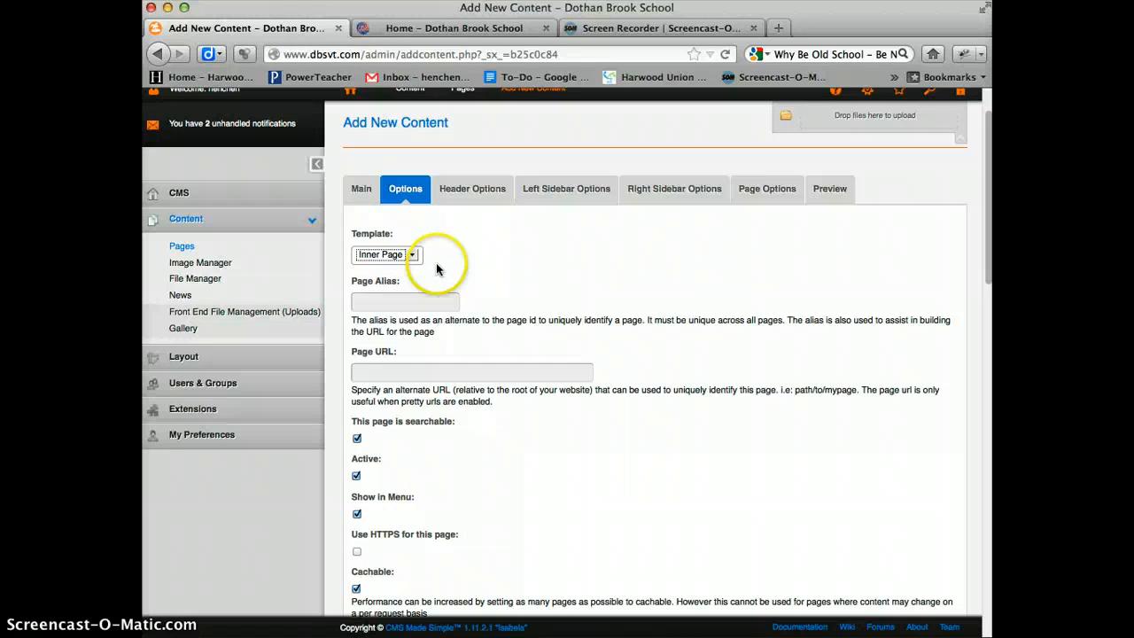
pyautogui.scroll(-3, 567, 301)
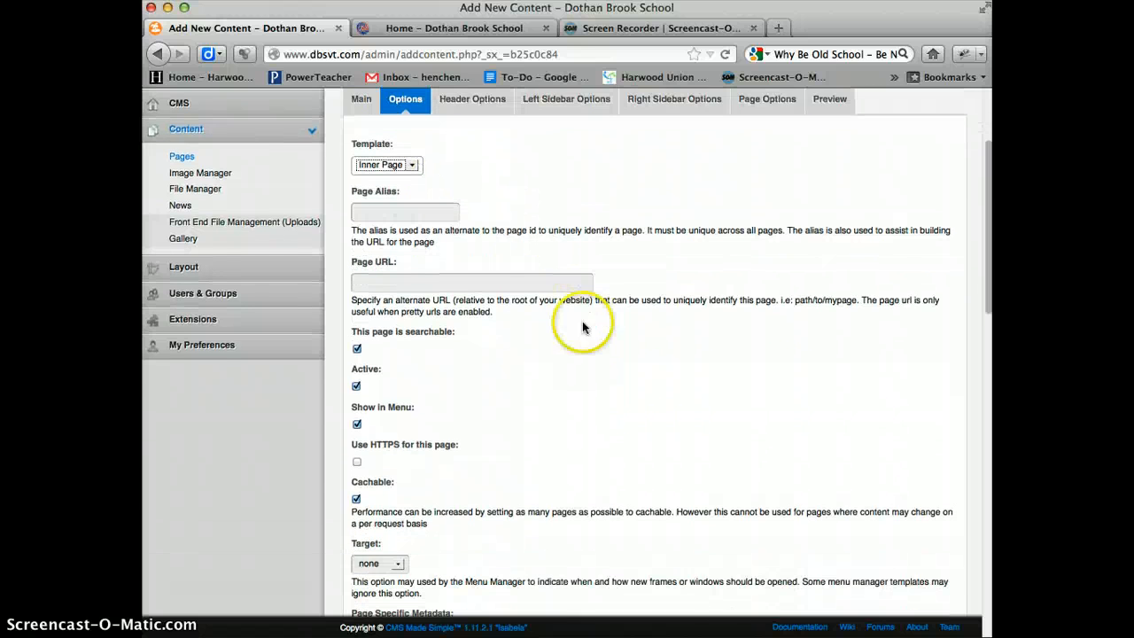
pyautogui.click(356, 376)
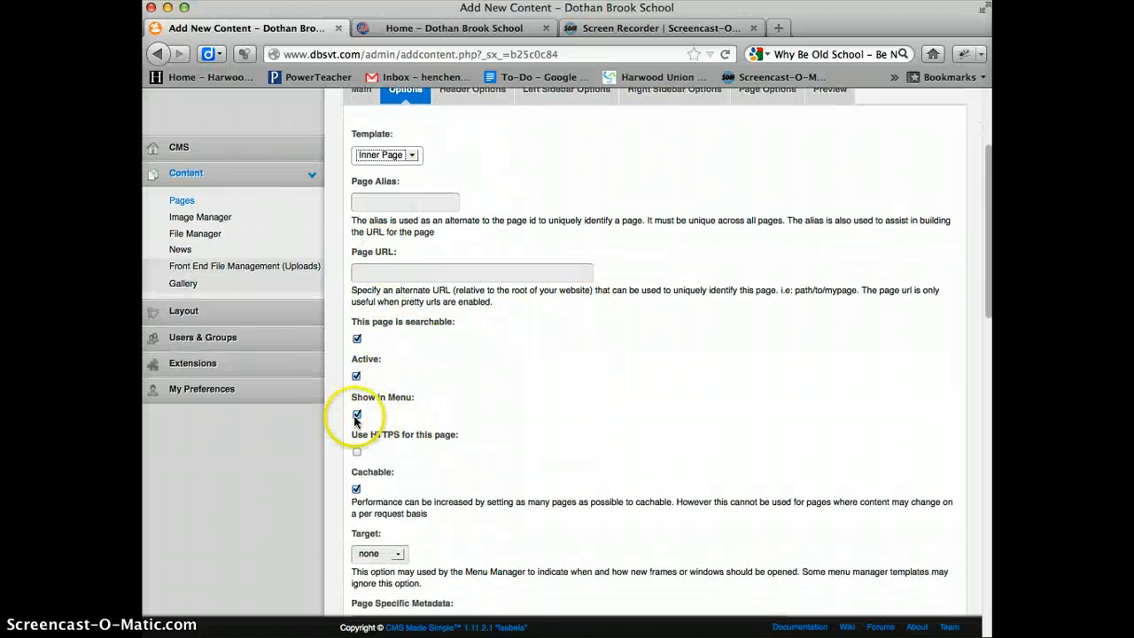
pyautogui.click(467, 31)
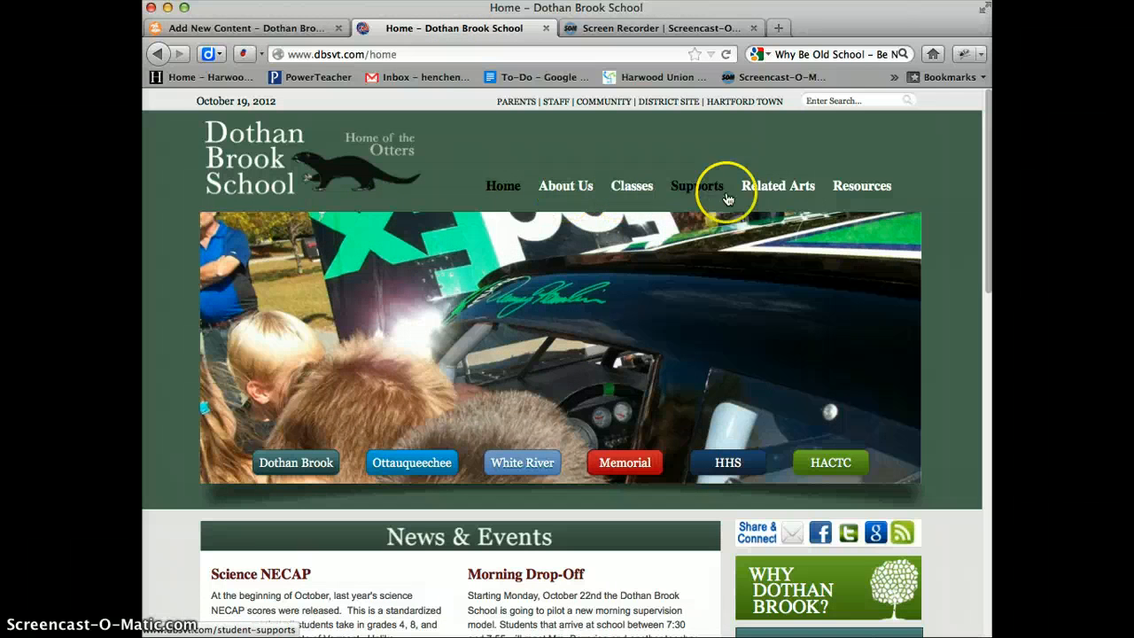
pyautogui.click(292, 32)
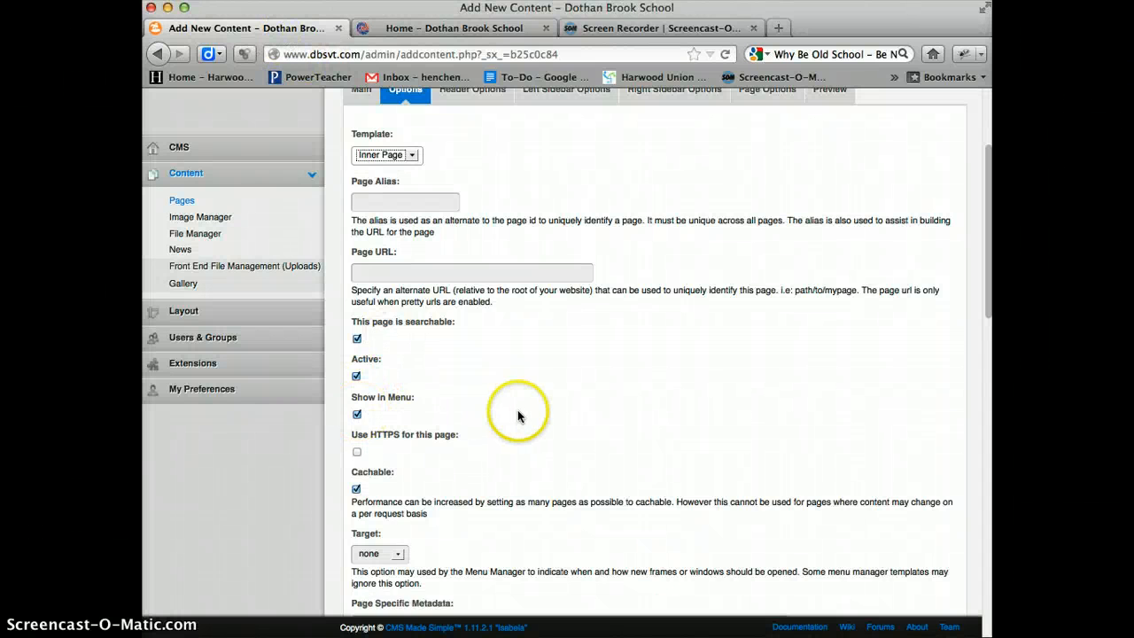
pyautogui.scroll(-3, 523, 409)
pyautogui.scroll(6, 527, 413)
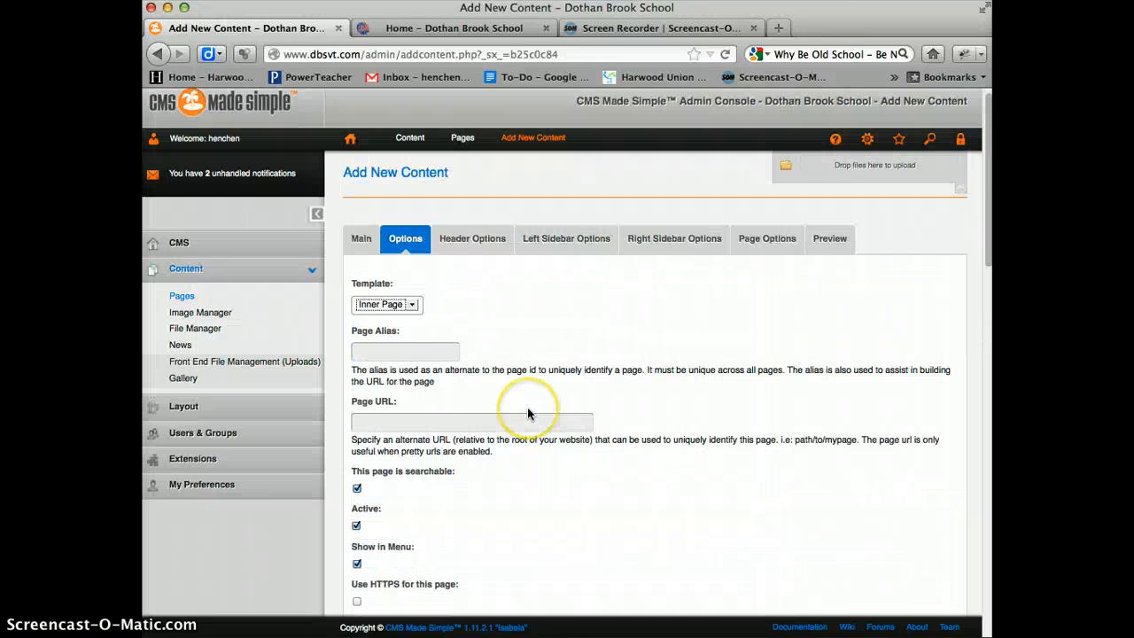
# - Return to the new page's main settings and choose Advanced Content as the content type
pyautogui.click(361, 239)
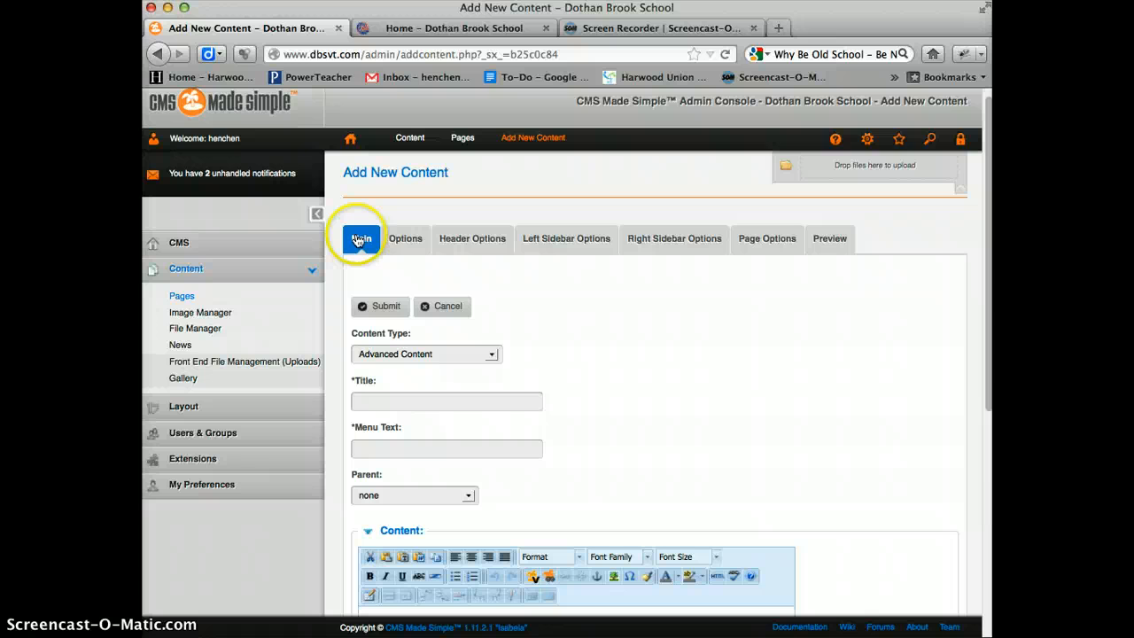
pyautogui.scroll(-3, 650, 384)
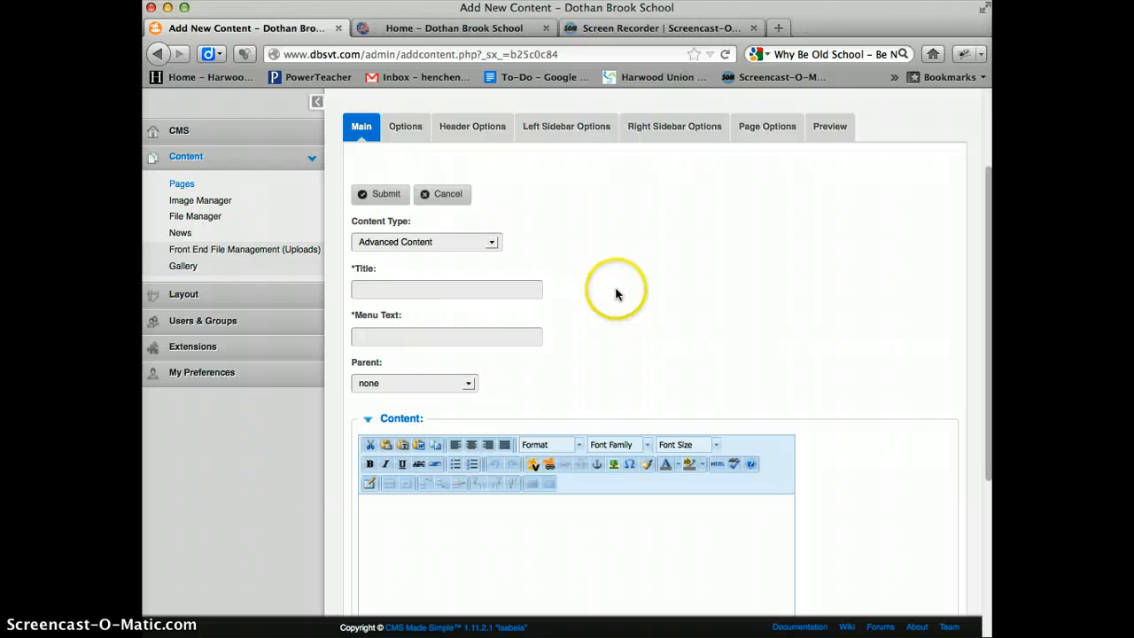
pyautogui.scroll(1, 532, 257)
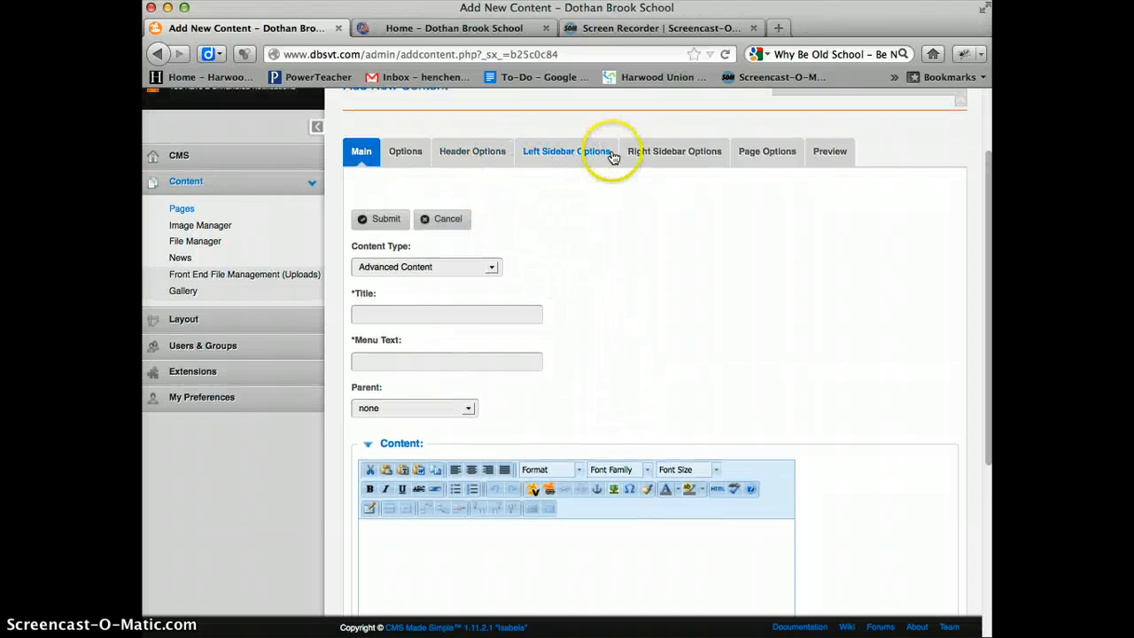
pyautogui.click(492, 268)
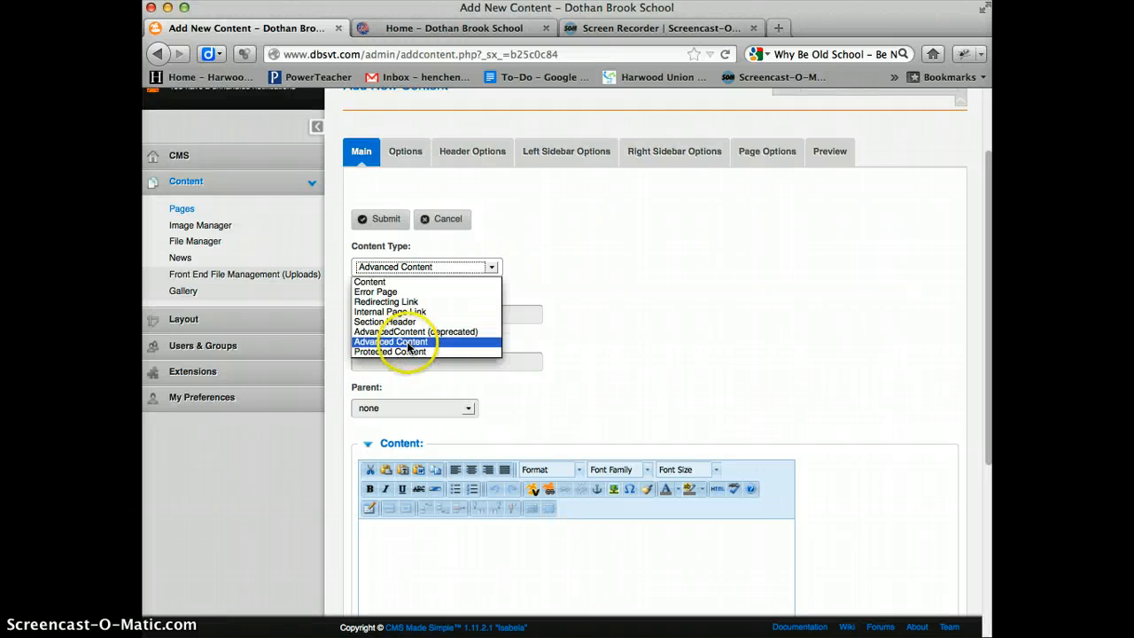
pyautogui.click(408, 342)
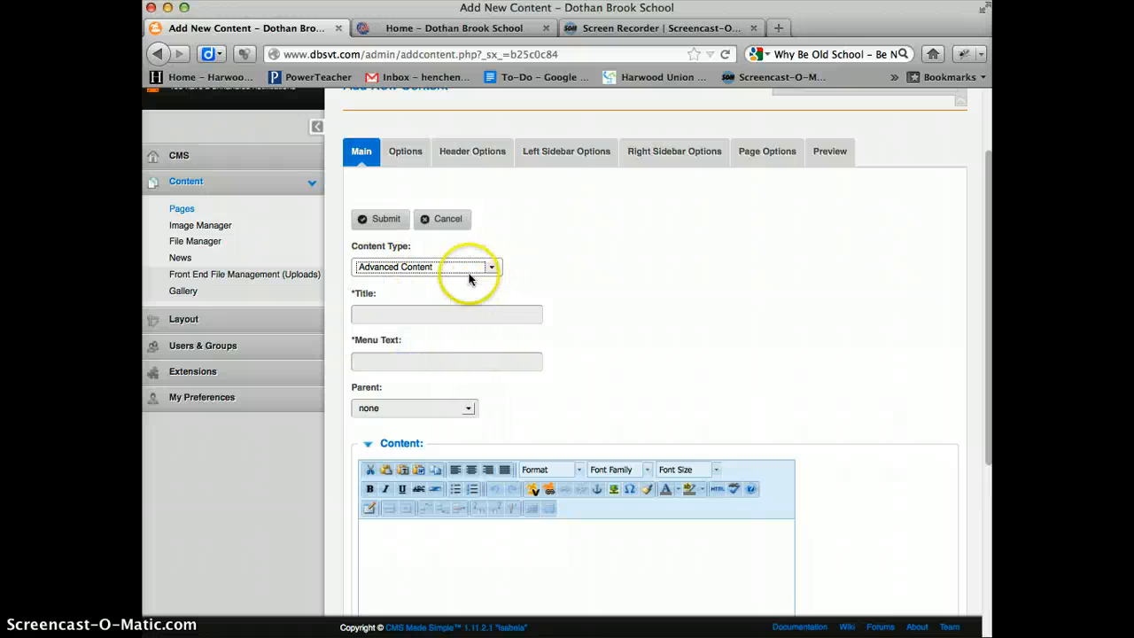
# - Enter "Test Page" as both the title and the menu text of the new page
pyautogui.scroll(-2, 550, 257)
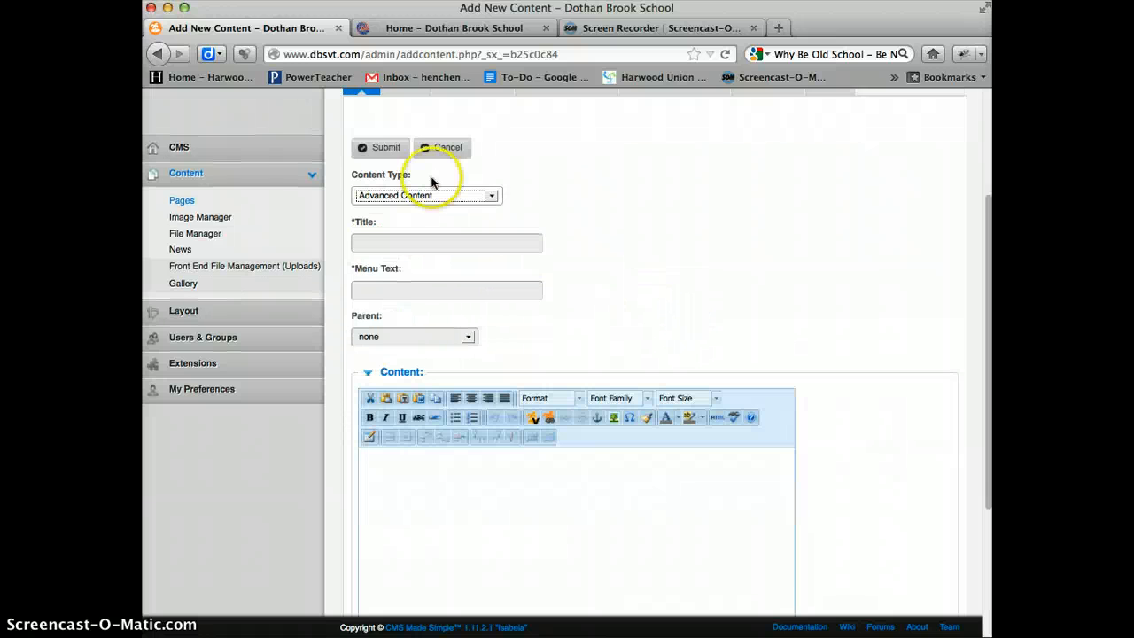
pyautogui.click(385, 239)
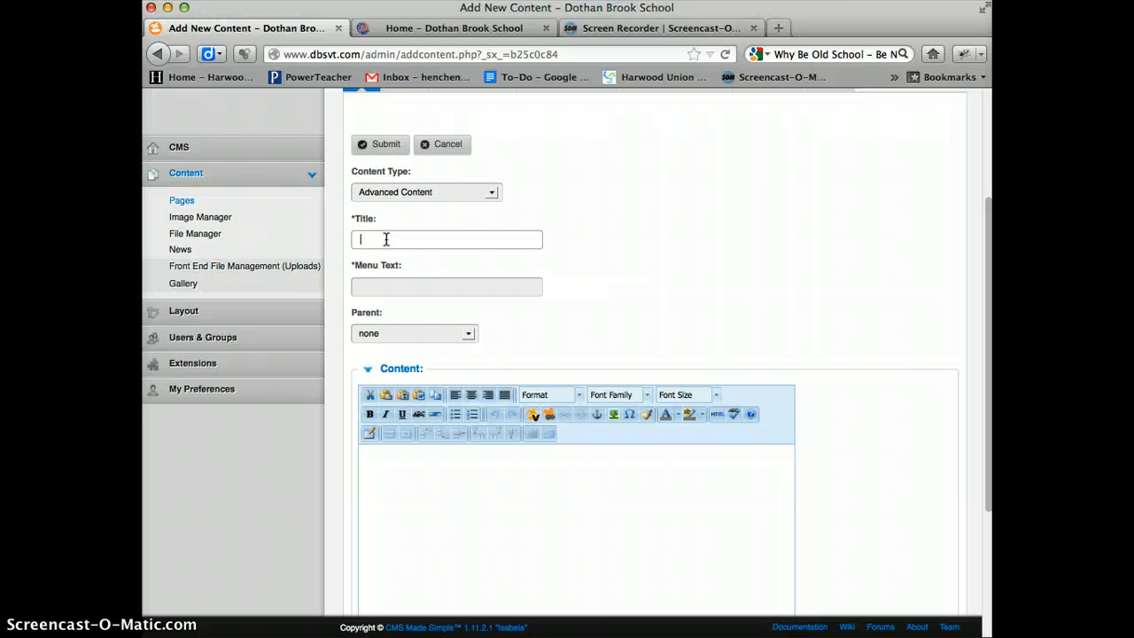
pyautogui.write('Test Page')
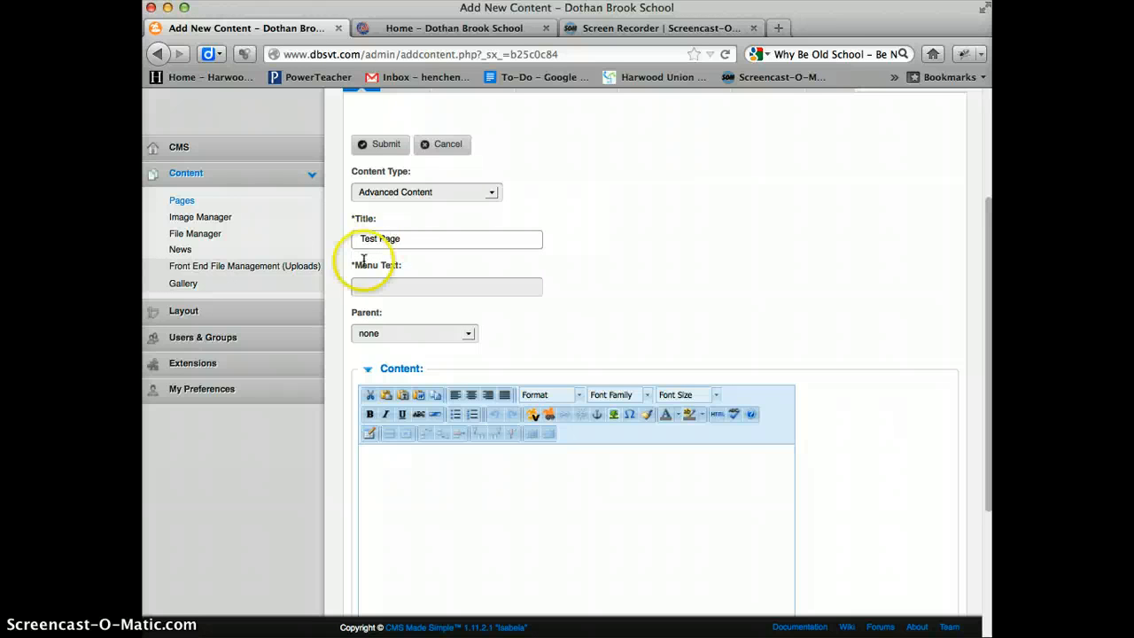
pyautogui.moveTo(403, 238); pyautogui.dragTo(292, 233)
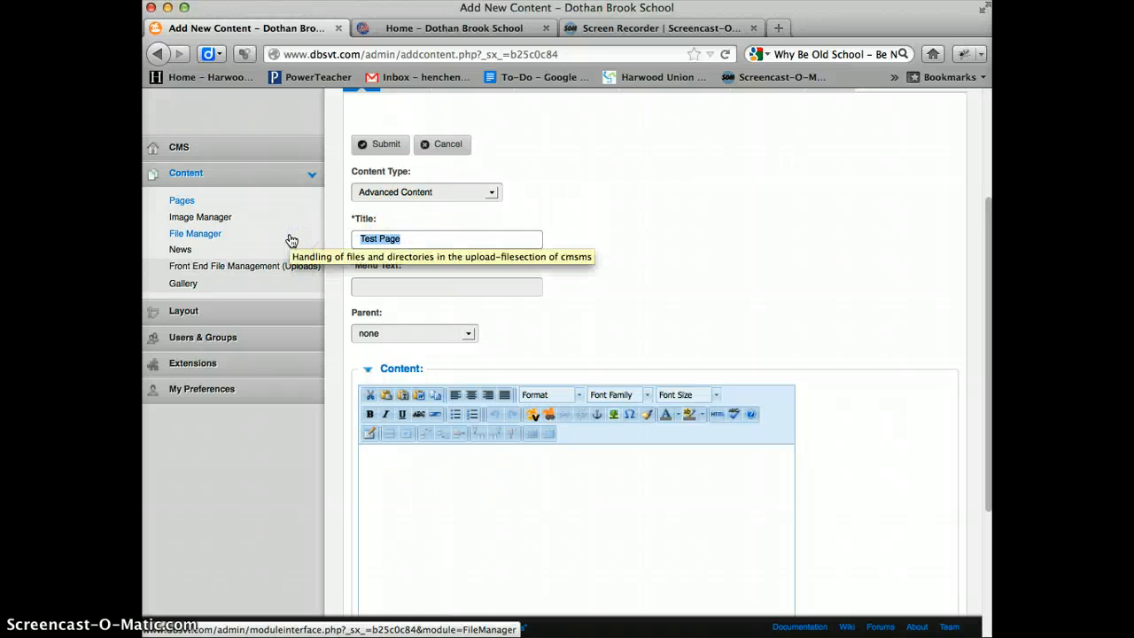
pyautogui.click(375, 288)
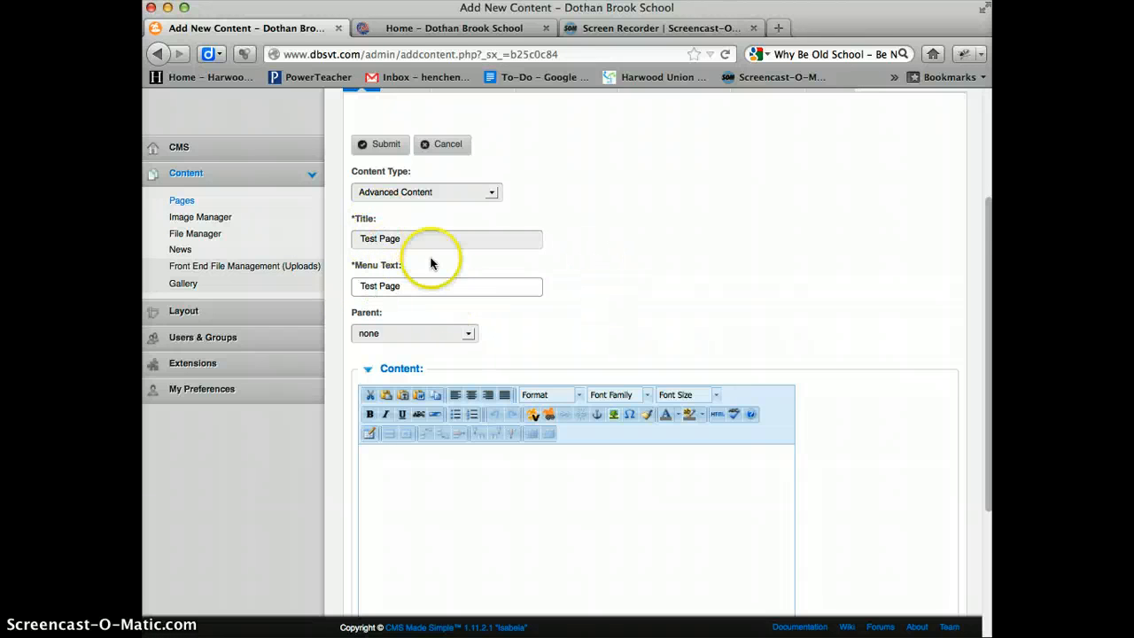
# - Set the new page's parent to Home
pyautogui.scroll(-2, 567, 282)
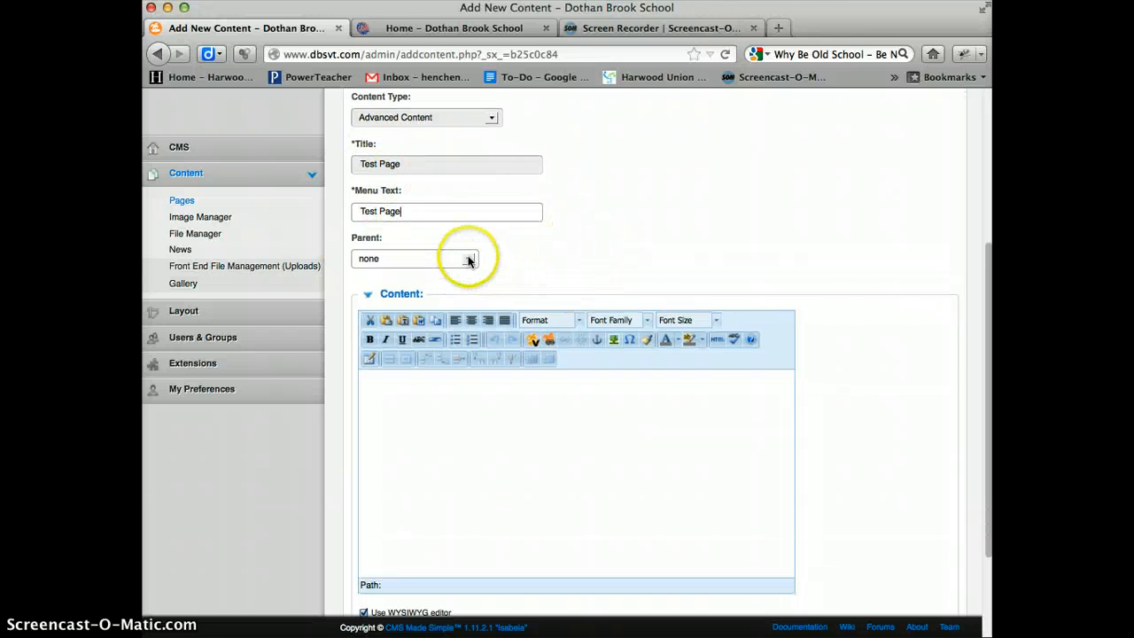
pyautogui.click(467, 258)
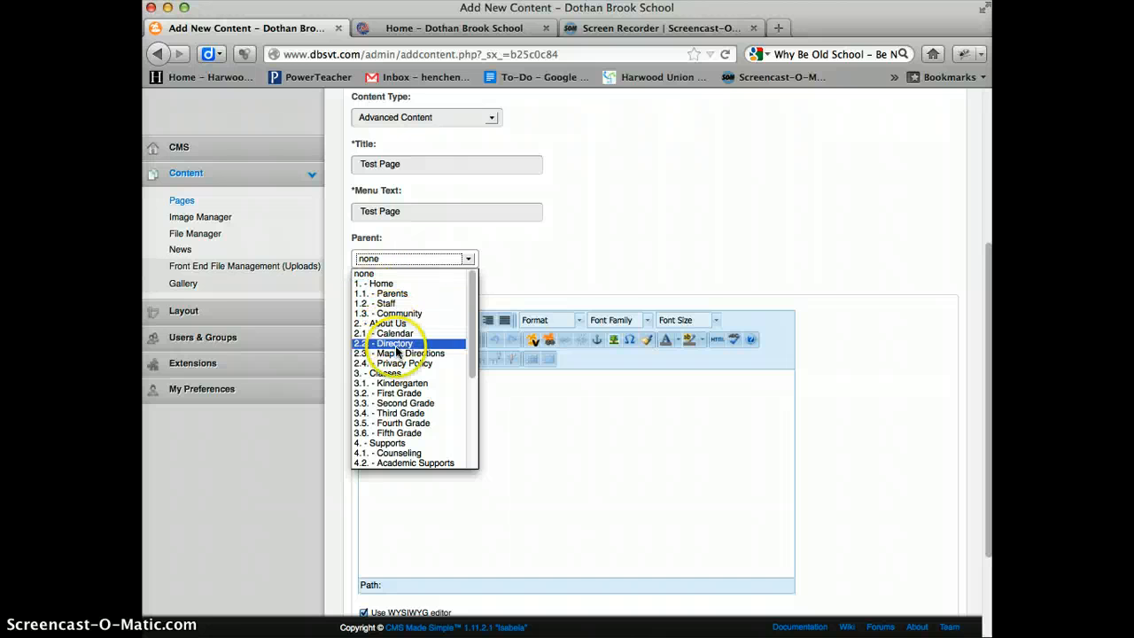
pyautogui.click(386, 283)
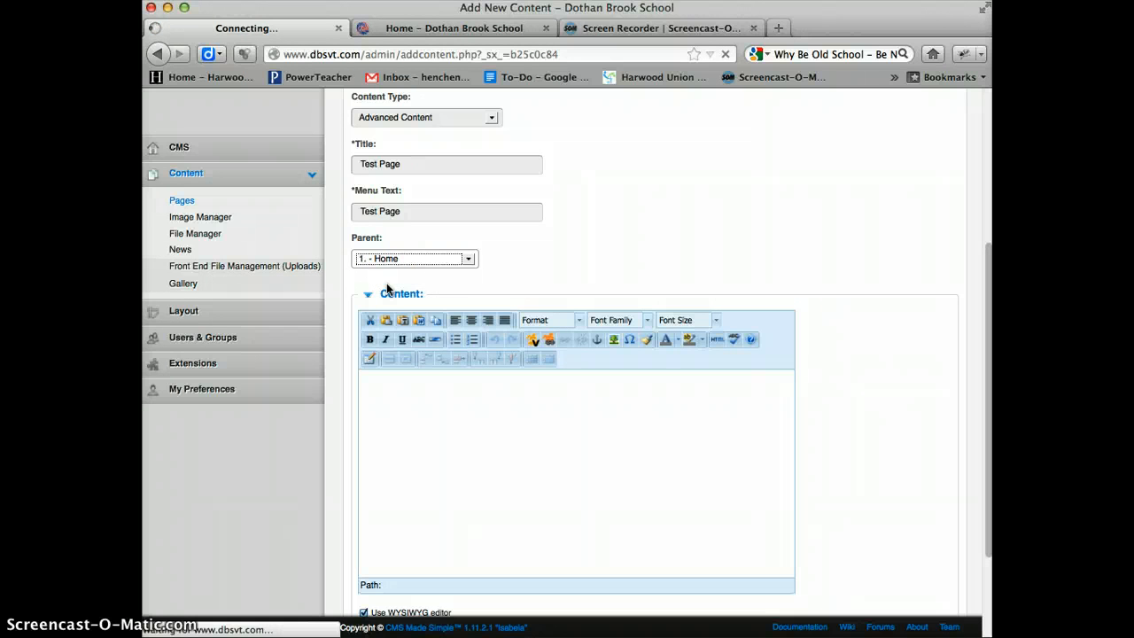
# - Enter "Content goes here" as the body text of the new page
pyautogui.click(469, 463)
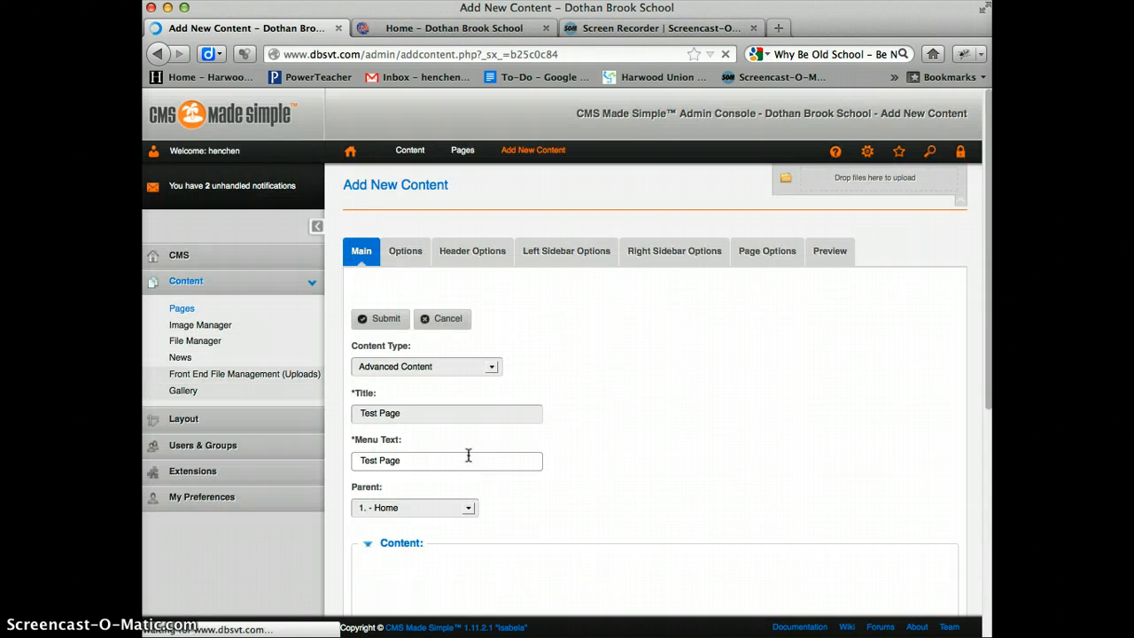
pyautogui.scroll(-4, 583, 417)
pyautogui.click(535, 459)
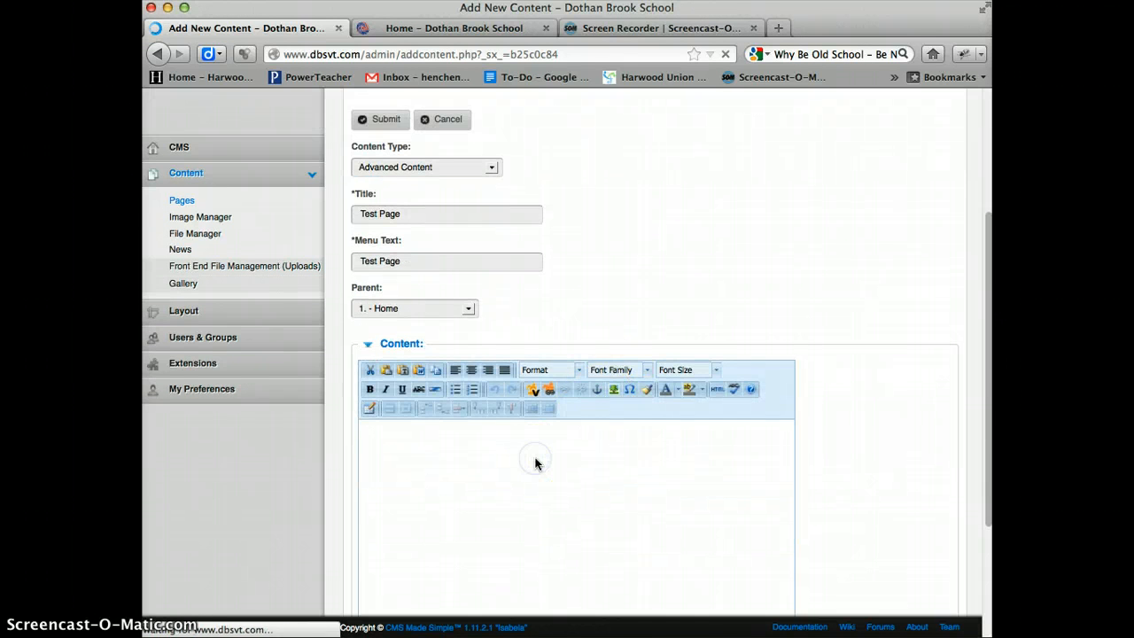
pyautogui.write('Cl')
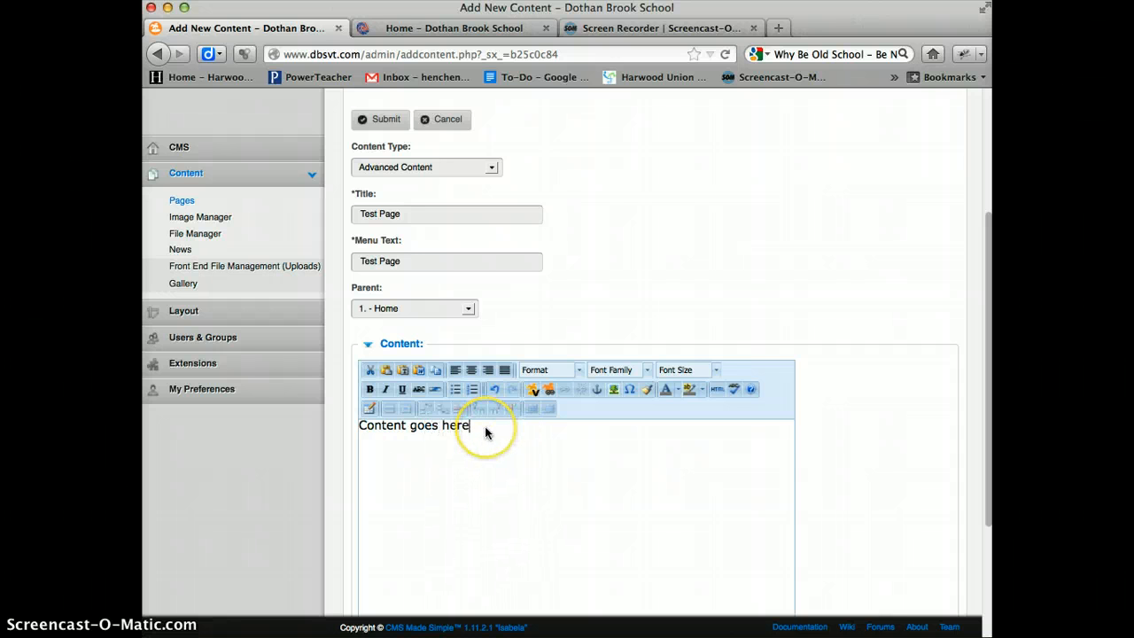
# - Fill the new page's body with several lines of repeated copies of "Content goes here"
pyautogui.moveTo(487, 432); pyautogui.dragTo(232, 422)
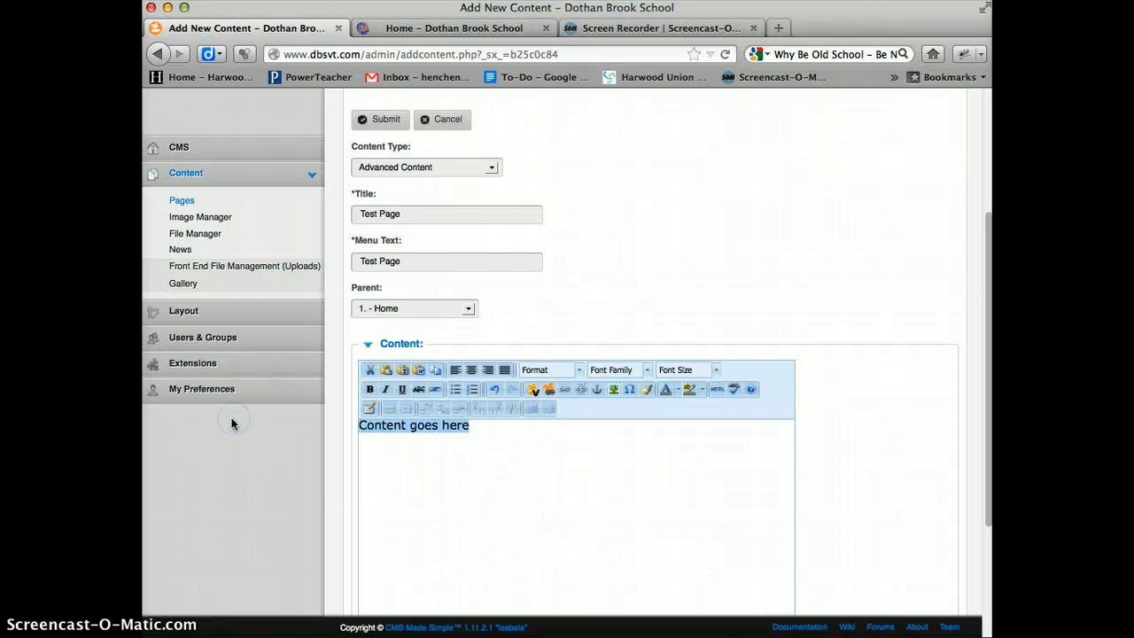
pyautogui.hotkey('ctrl', 'c')
pyautogui.hotkey('ctrl', 'v')
pyautogui.hotkey('ctrl', 'v')
pyautogui.hotkey('ctrl', 'v')
pyautogui.hotkey('ctrl', 'v')
pyautogui.hotkey('ctrl', 'v')
pyautogui.hotkey('ctrl', 'v')
pyautogui.hotkey('ctrl', 'v')
pyautogui.hotkey('ctrl', 'v')
pyautogui.hotkey('ctrl', 'v')
pyautogui.hotkey('ctrl', 'v')
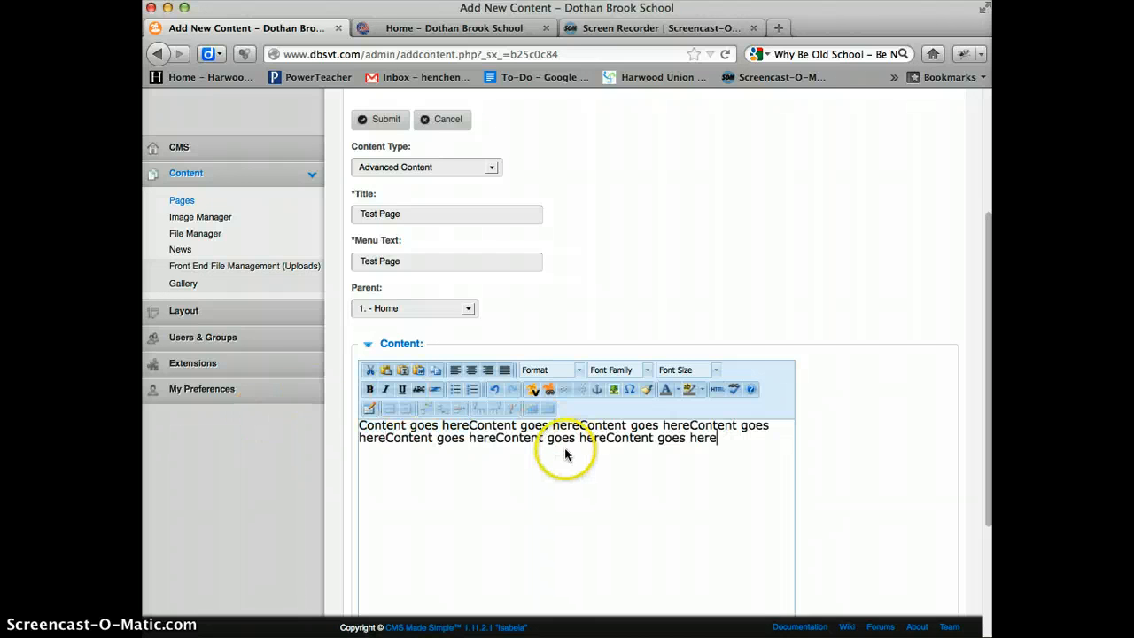
pyautogui.hotkey('ctrl', 'v')
pyautogui.hotkey('ctrl', 'v')
pyautogui.hotkey('ctrl', 'v')
pyautogui.hotkey('ctrl', 'v')
pyautogui.hotkey('ctrl', 'v')
pyautogui.hotkey('ctrl', 'v')
pyautogui.hotkey('ctrl', 'v')
pyautogui.hotkey('ctrl', 'v')
pyautogui.hotkey('ctrl', 'v')
pyautogui.hotkey('ctrl', 'v')
pyautogui.hotkey('ctrl', 'v')
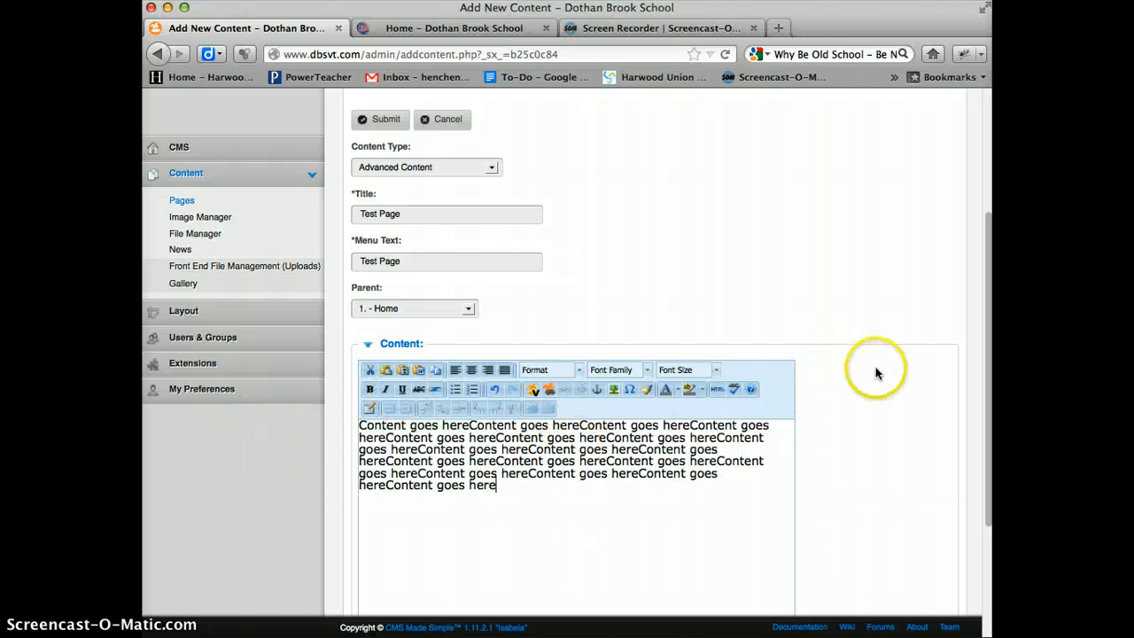
pyautogui.hotkey('ctrl', 'v')
# - Submit the new Test Page so it is added to the site
pyautogui.scroll(-5, 877, 370)
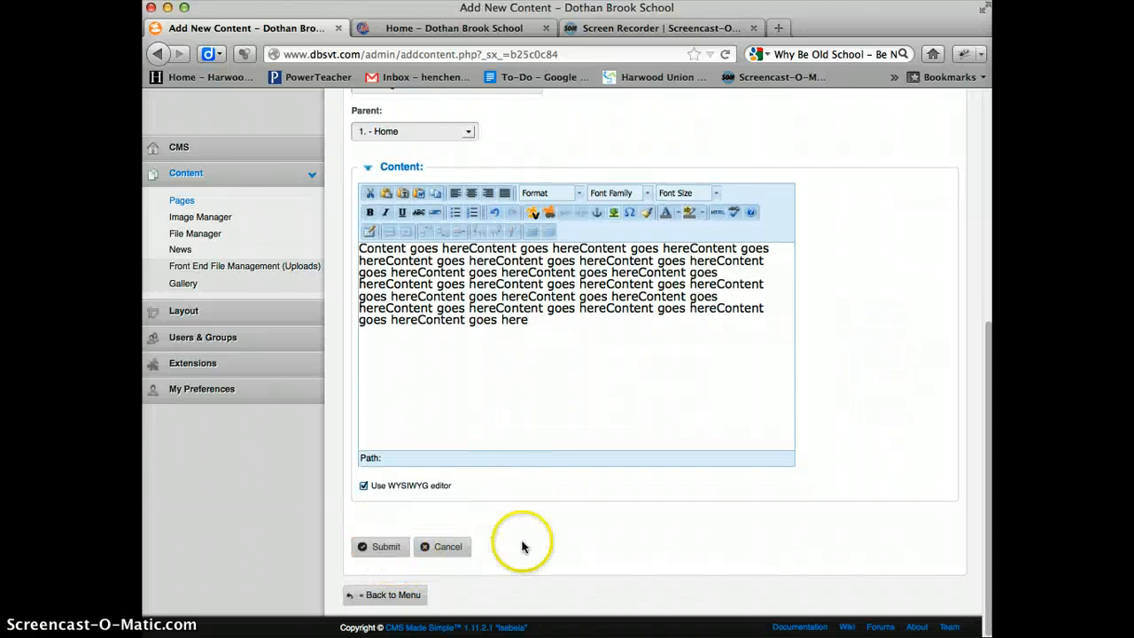
pyautogui.click(390, 547)
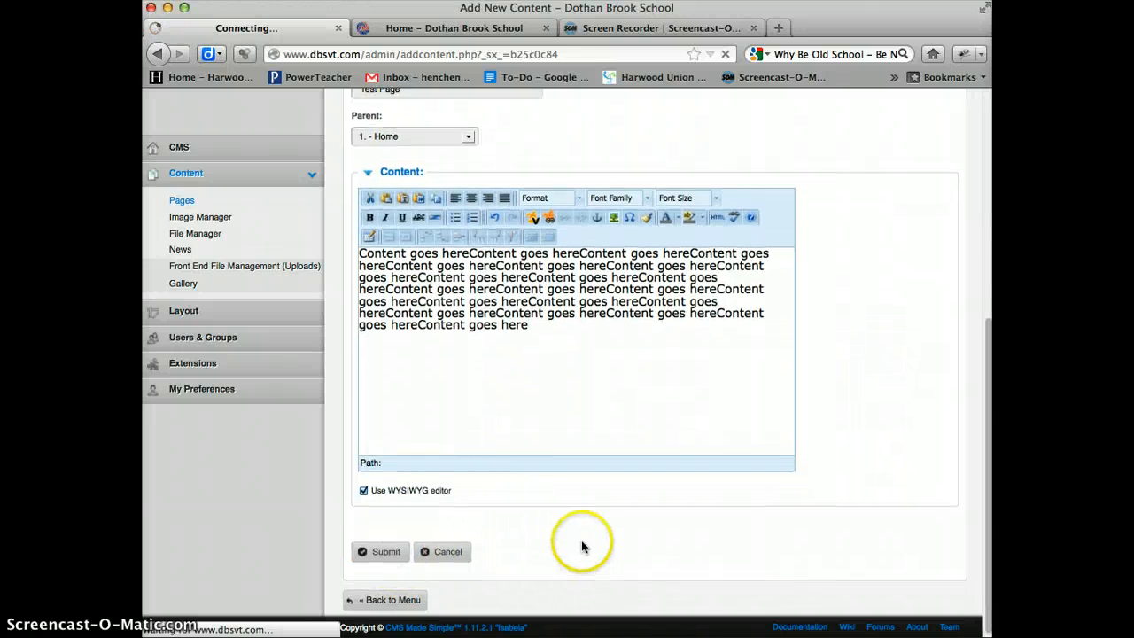
pyautogui.scroll(5, 567, 532)
pyautogui.scroll(3, 585, 532)
# - Switch to the public Dothan Brook School site, reload it, and open Test Page under Home
pyautogui.click(370, 27)
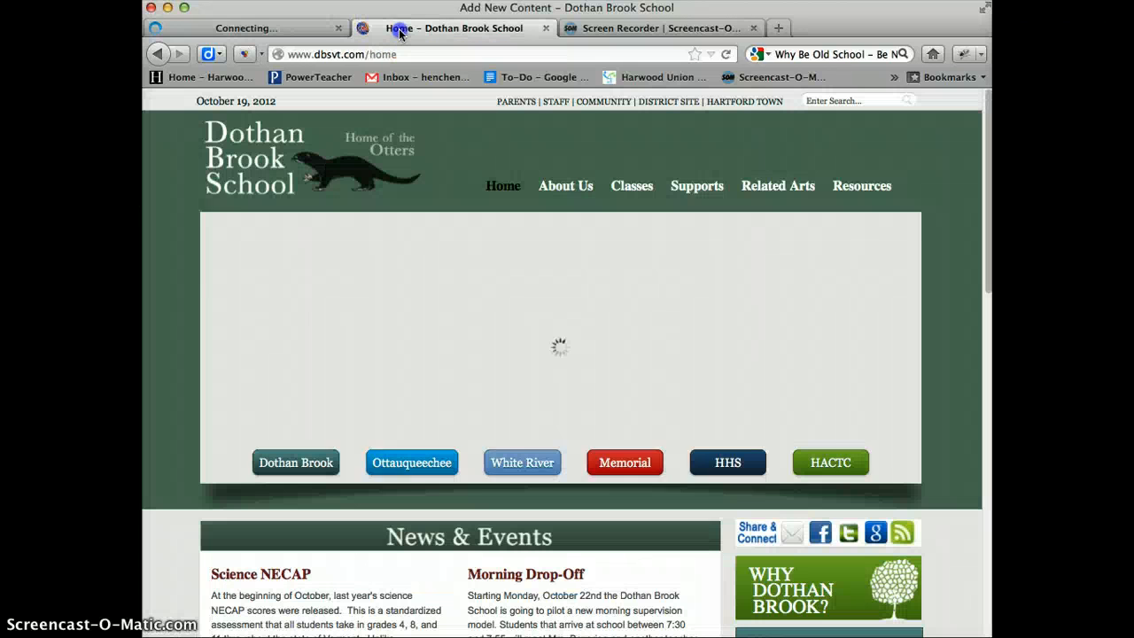
pyautogui.click(723, 54)
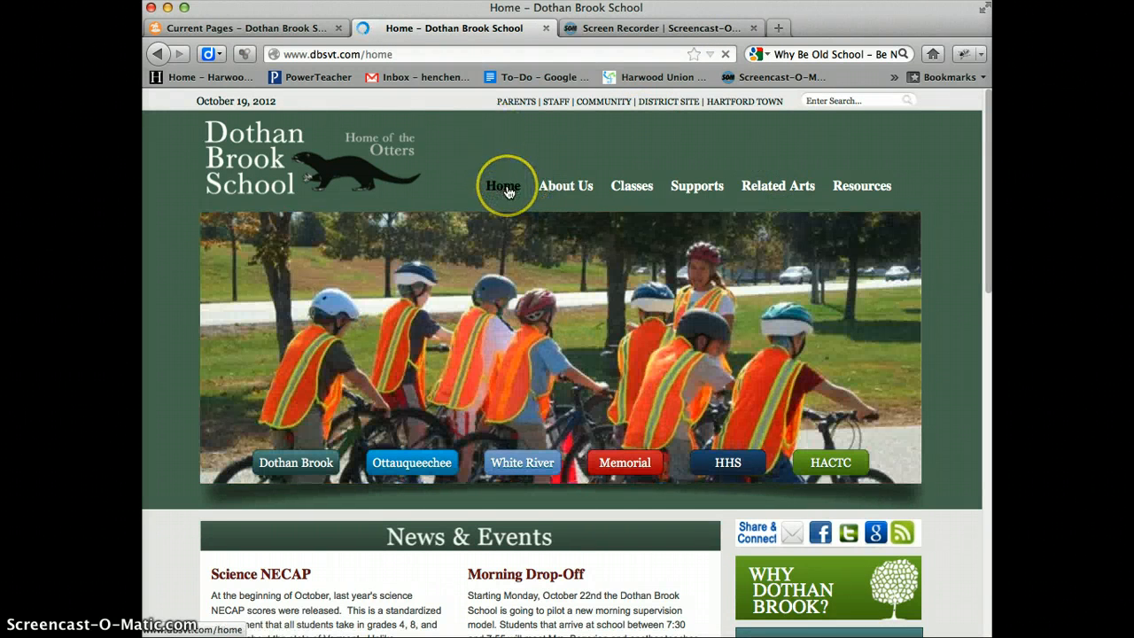
pyautogui.moveTo(509, 193)
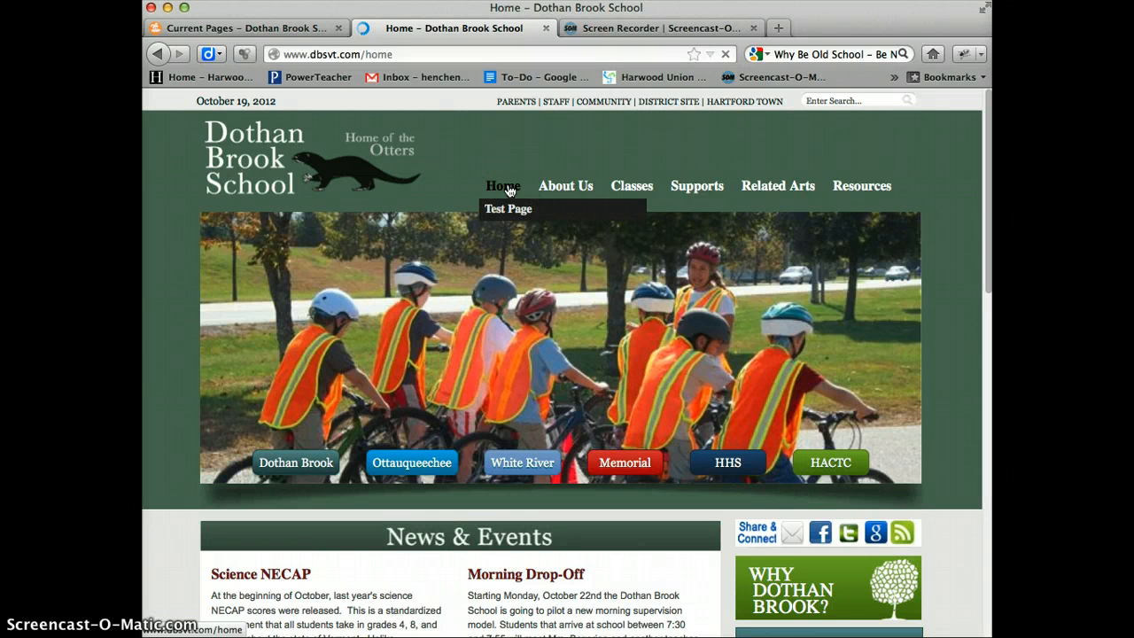
pyautogui.click(510, 208)
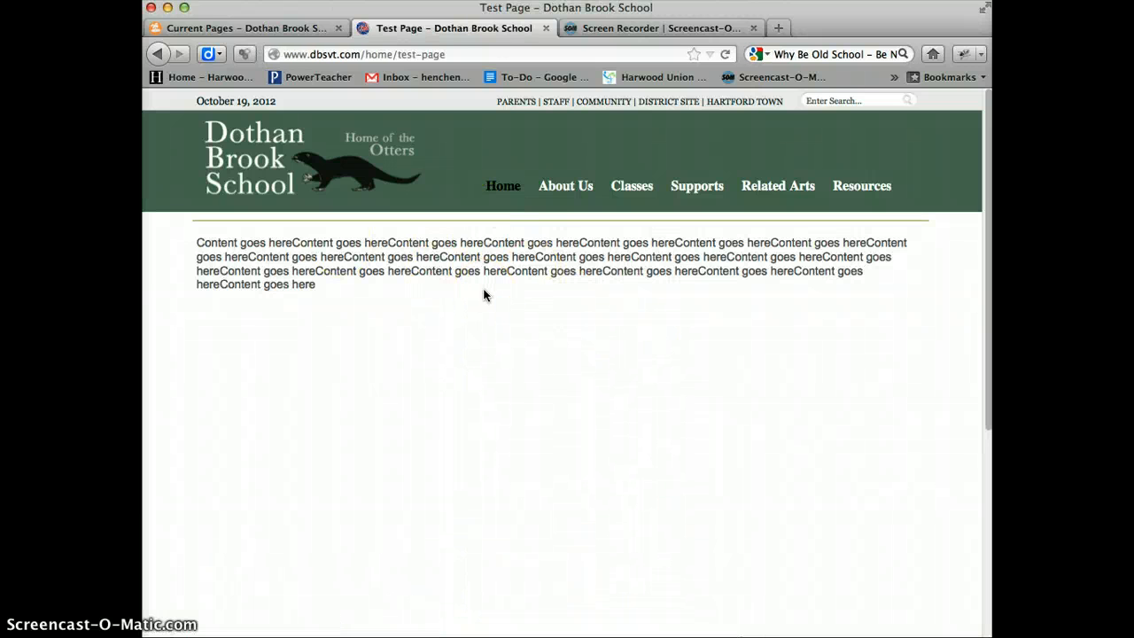
# - Return to the admin console's page list and examine the copy, edit and delete actions for Test Page
pyautogui.click(270, 28)
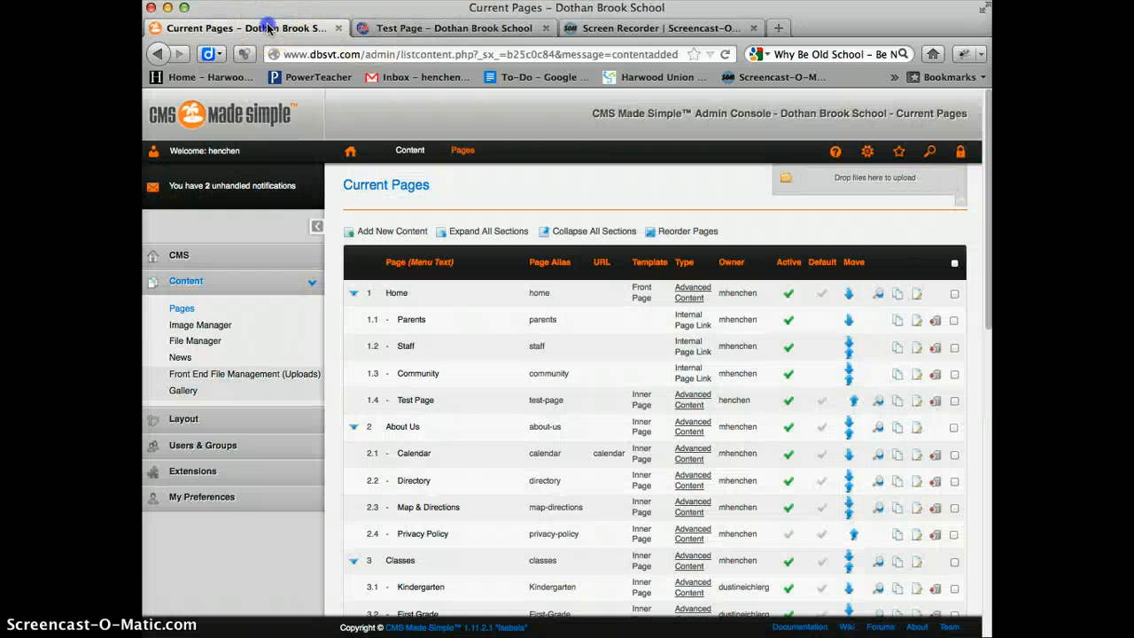
pyautogui.scroll(-3, 431, 306)
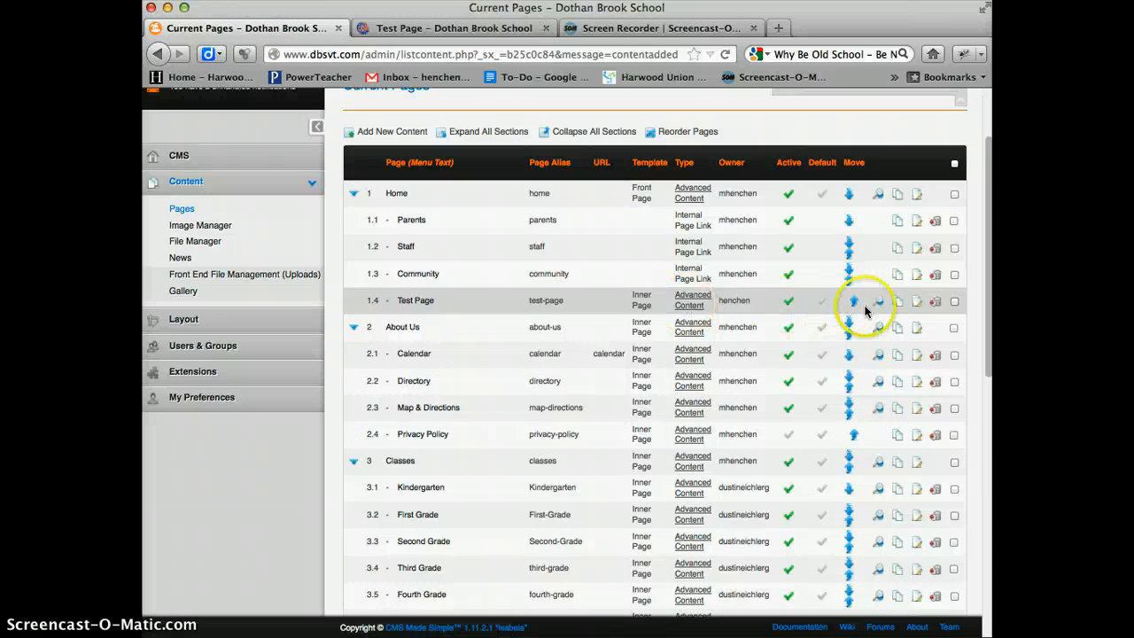
pyautogui.click(917, 304)
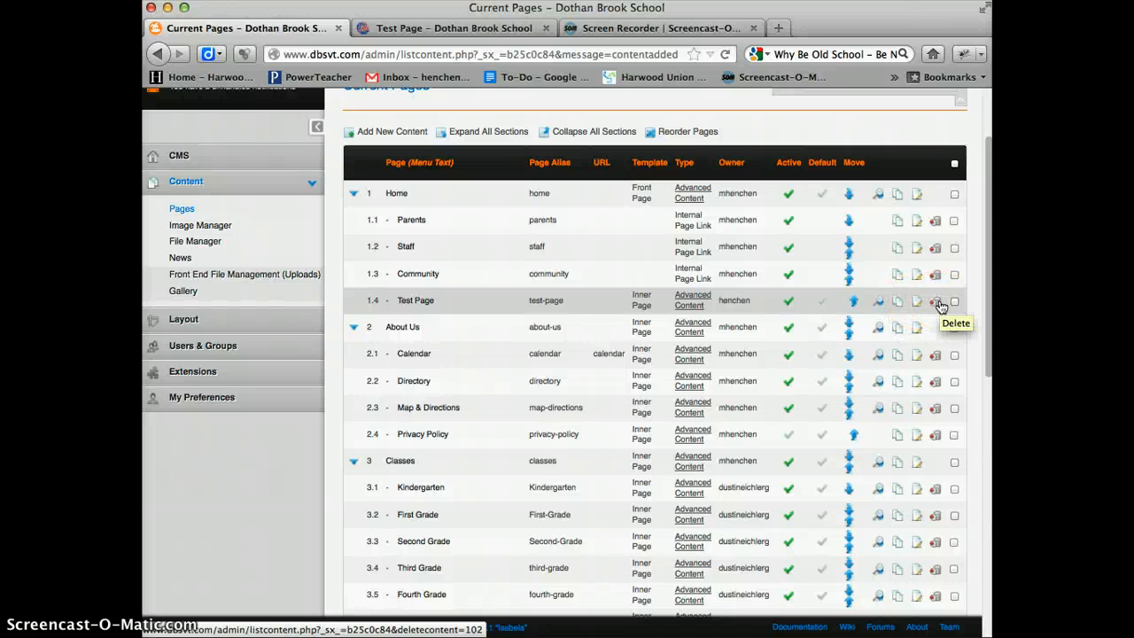
pyautogui.click(941, 303)
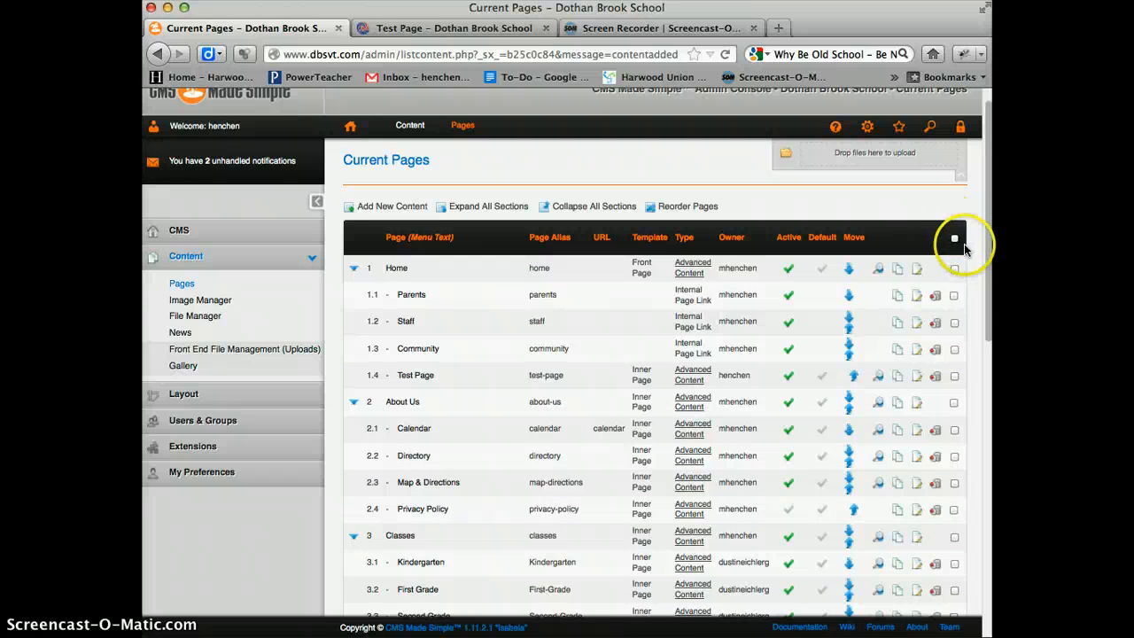
# - Select the Parents and Staff pages and view the bulk actions offered for selected pages without applying any
pyautogui.click(956, 240)
pyautogui.click(956, 239)
pyautogui.click(954, 295)
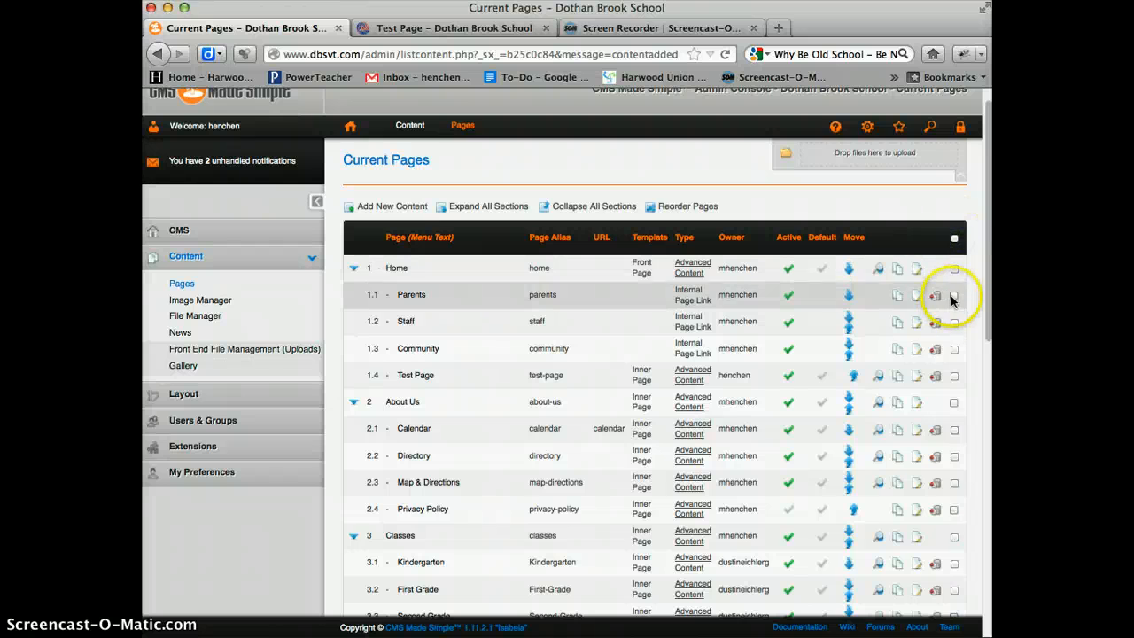
pyautogui.click(954, 321)
pyautogui.scroll(-10, 948, 425)
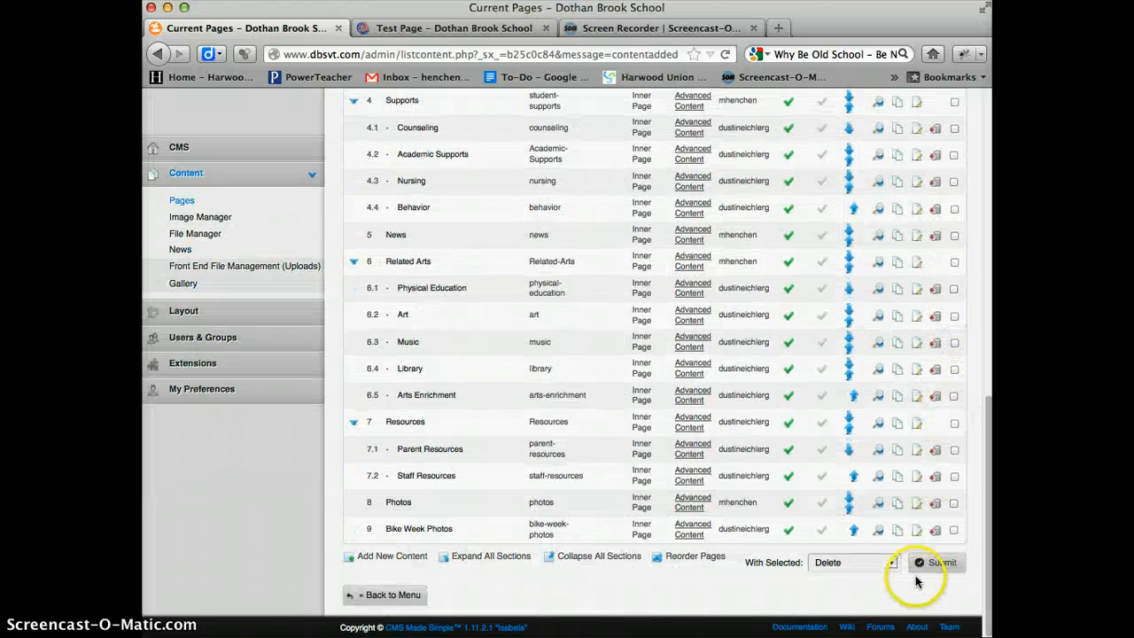
pyautogui.click(891, 563)
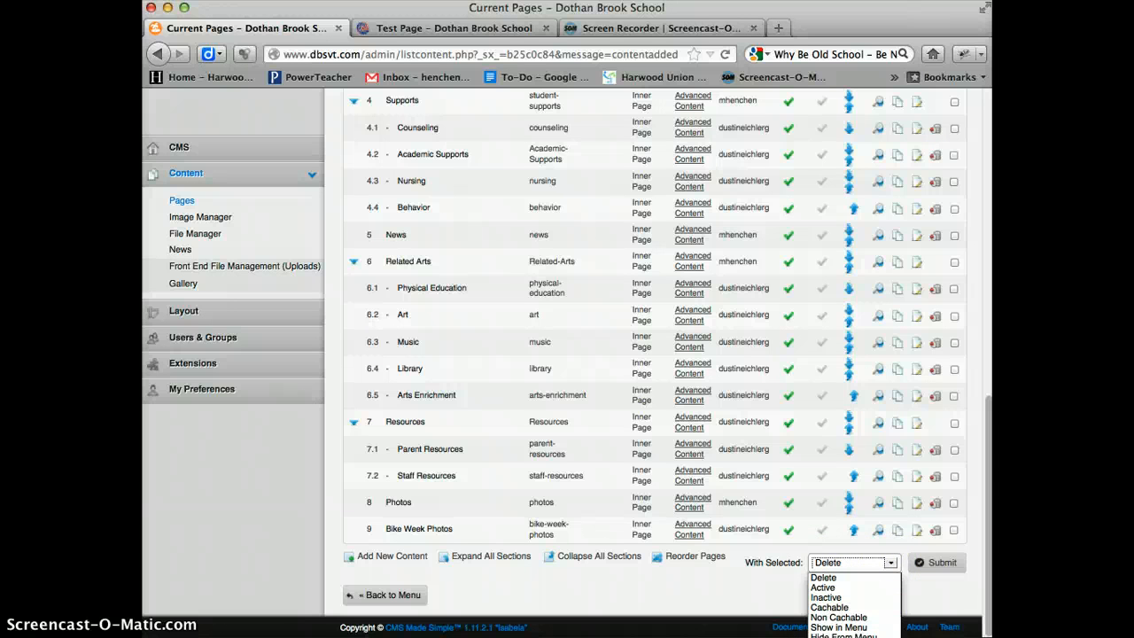
pyautogui.click(682, 590)
pyautogui.scroll(10, 523, 452)
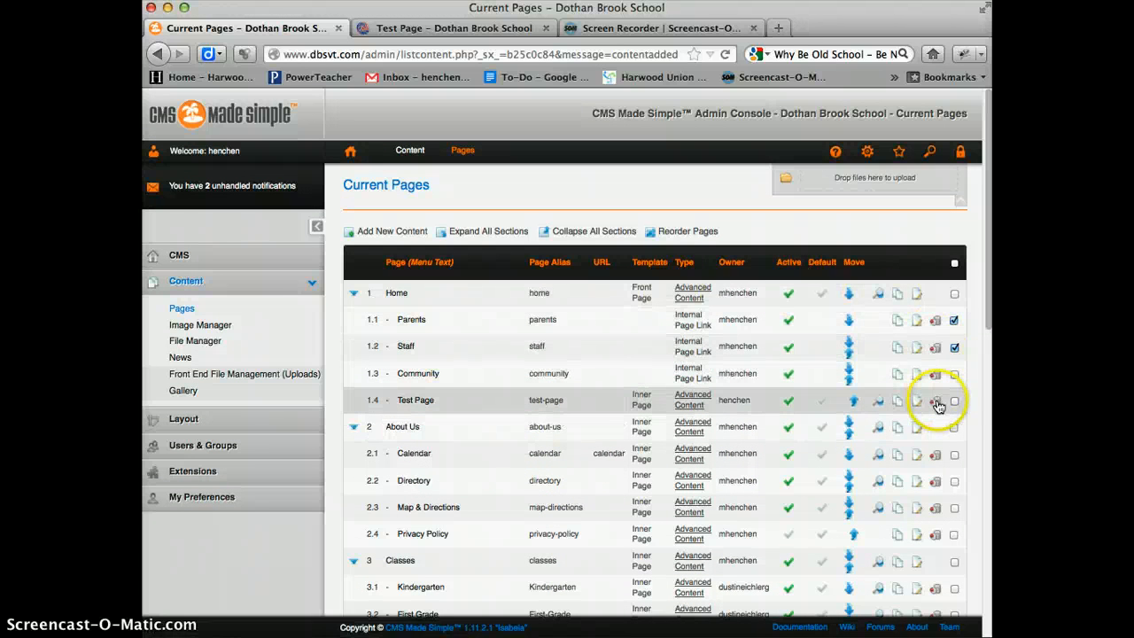
# - Open Test Page for editing and look through its general option settings, from template to extra page attributes
pyautogui.click(409, 403)
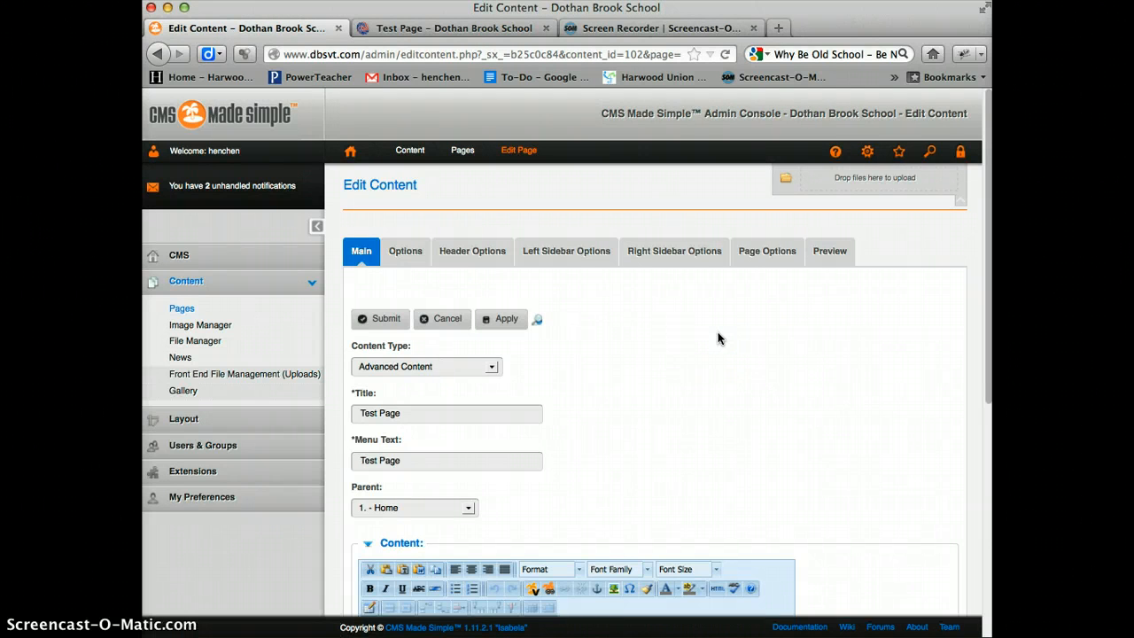
pyautogui.click(476, 232)
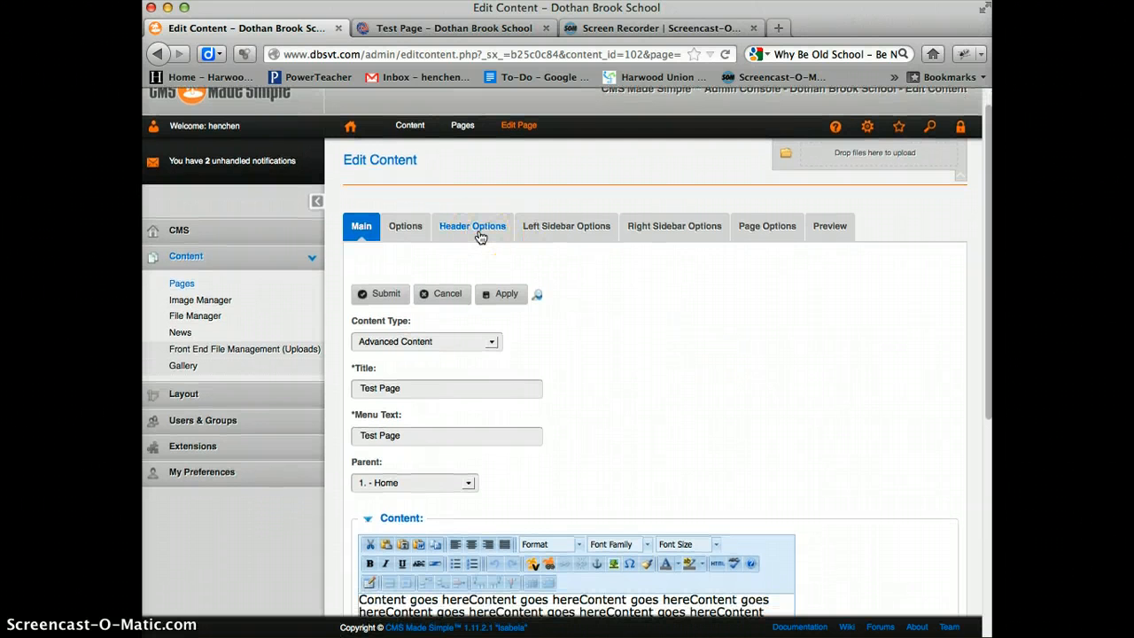
pyautogui.click(403, 228)
pyautogui.scroll(-5, 483, 341)
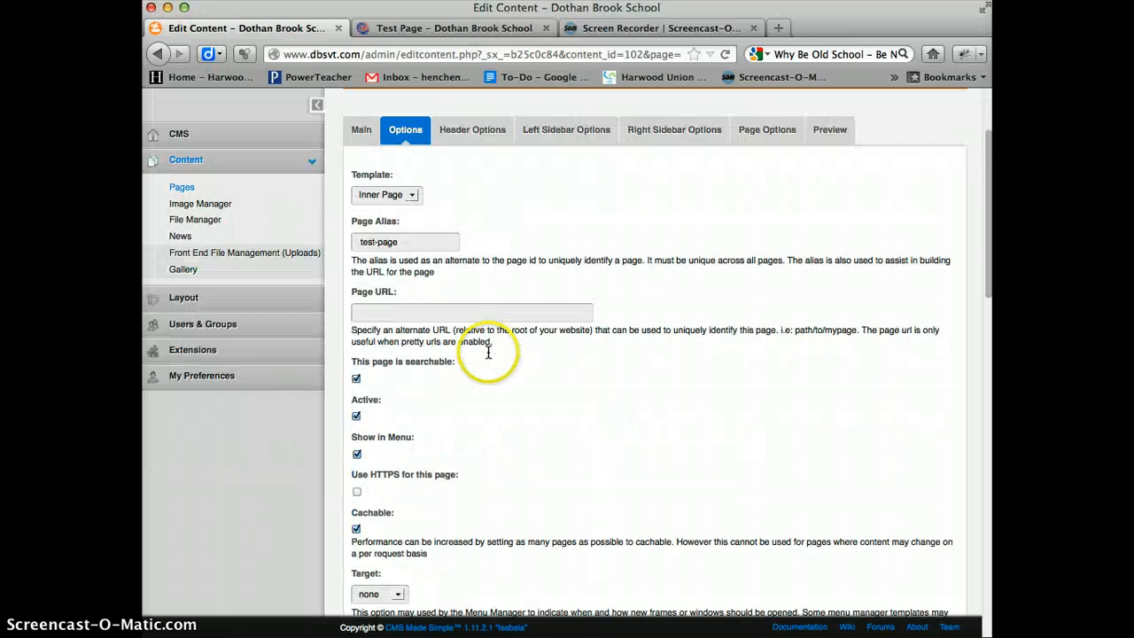
pyautogui.scroll(-10, 488, 356)
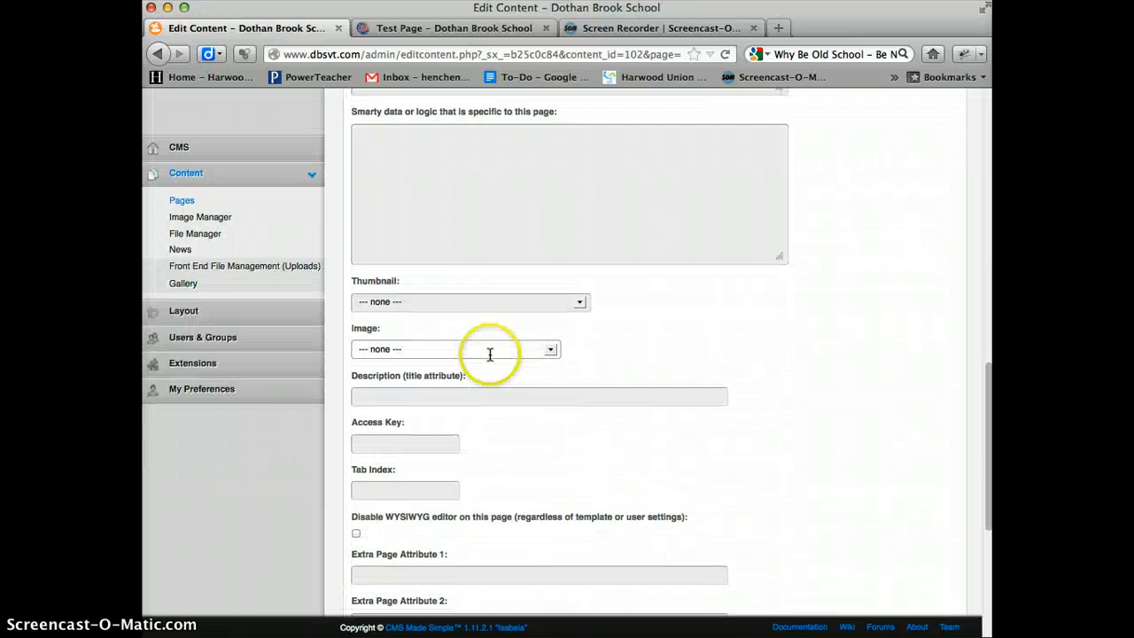
pyautogui.scroll(5, 490, 360)
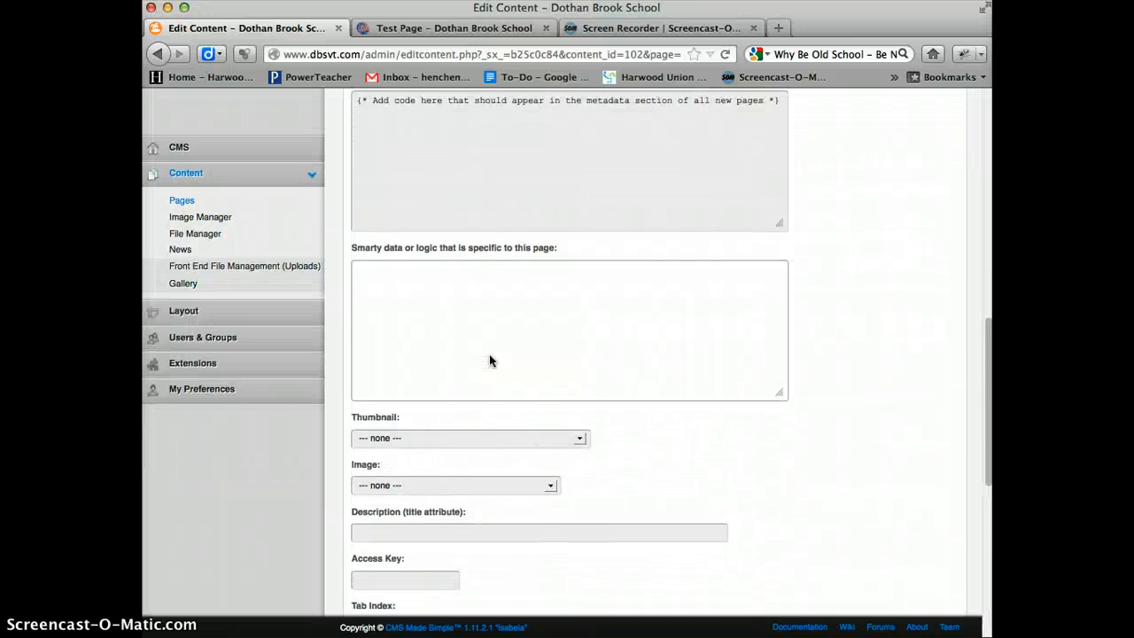
pyautogui.scroll(-5, 481, 367)
pyautogui.scroll(20, 557, 399)
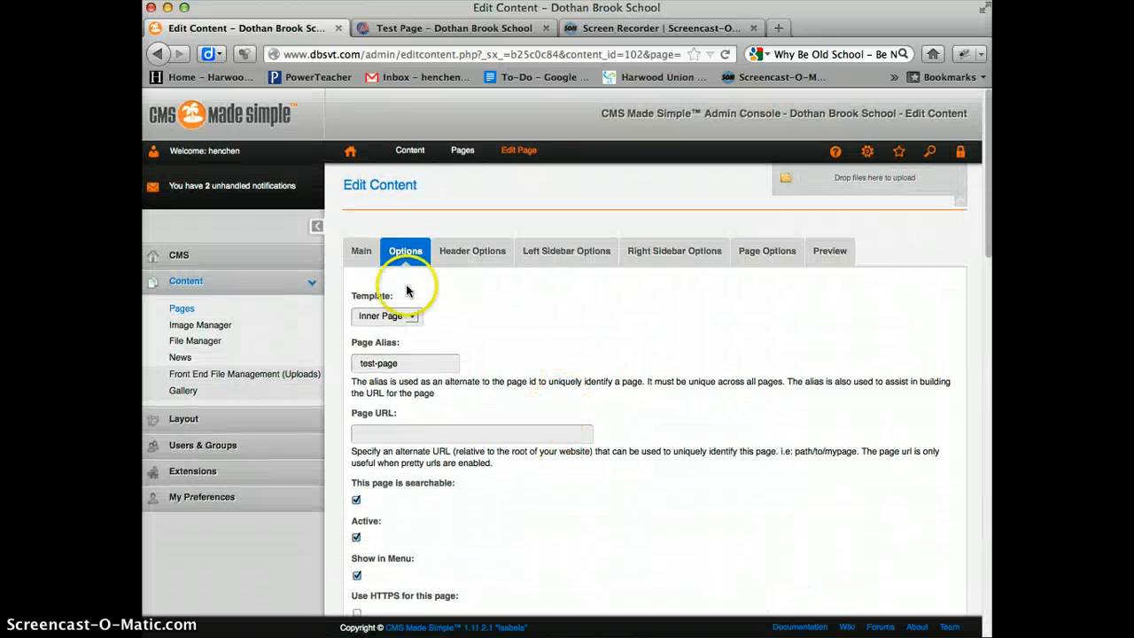
# - Enable Test Page's header slideshow with + and enter /headers as the gallery directory path
pyautogui.click(472, 255)
pyautogui.scroll(-2, 501, 354)
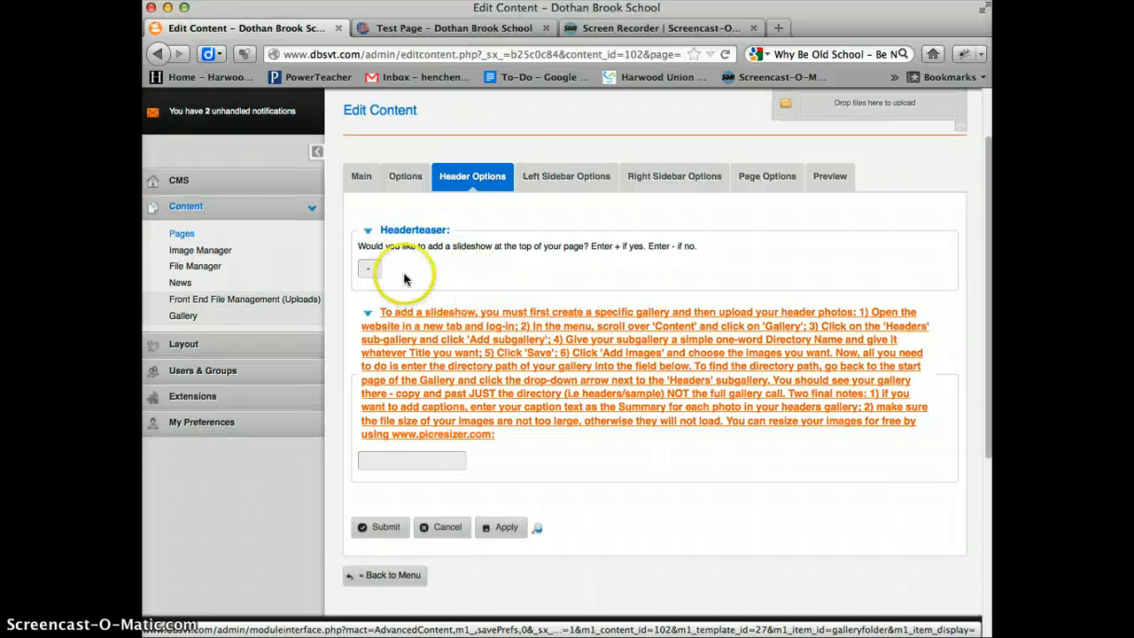
pyautogui.click(377, 268)
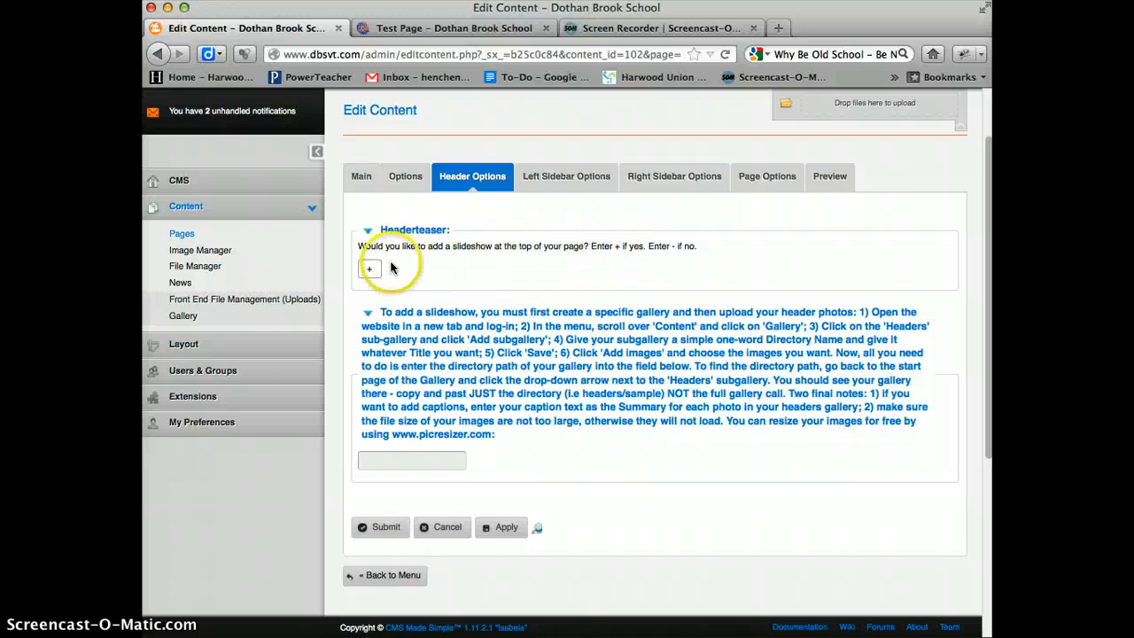
pyautogui.scroll(-2, 584, 352)
pyautogui.scroll(-1, 585, 353)
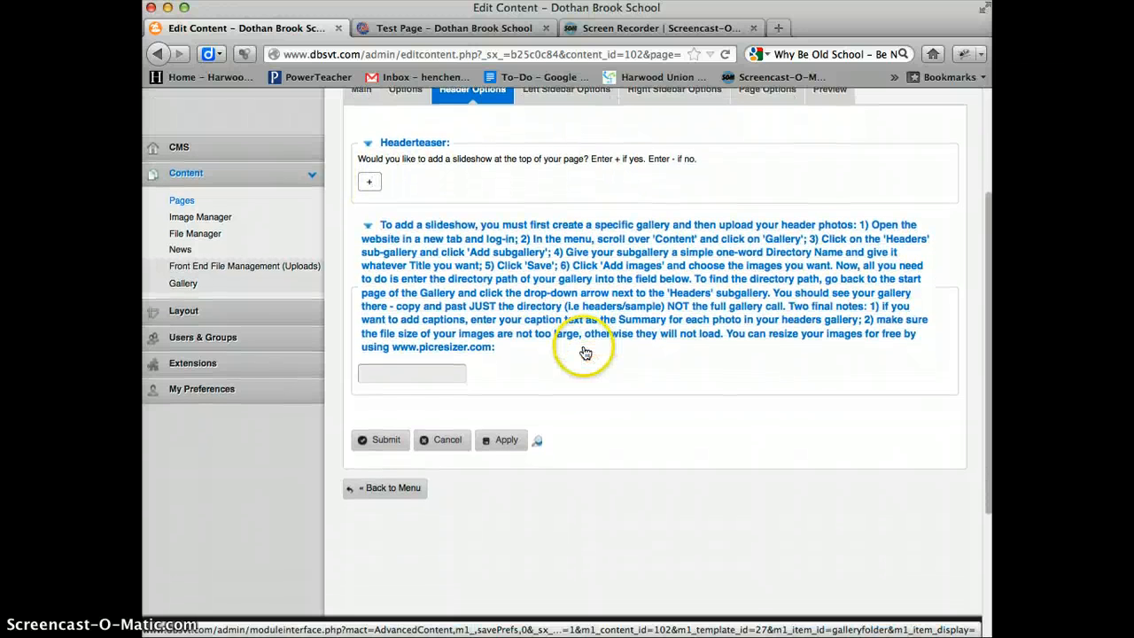
pyautogui.click(427, 374)
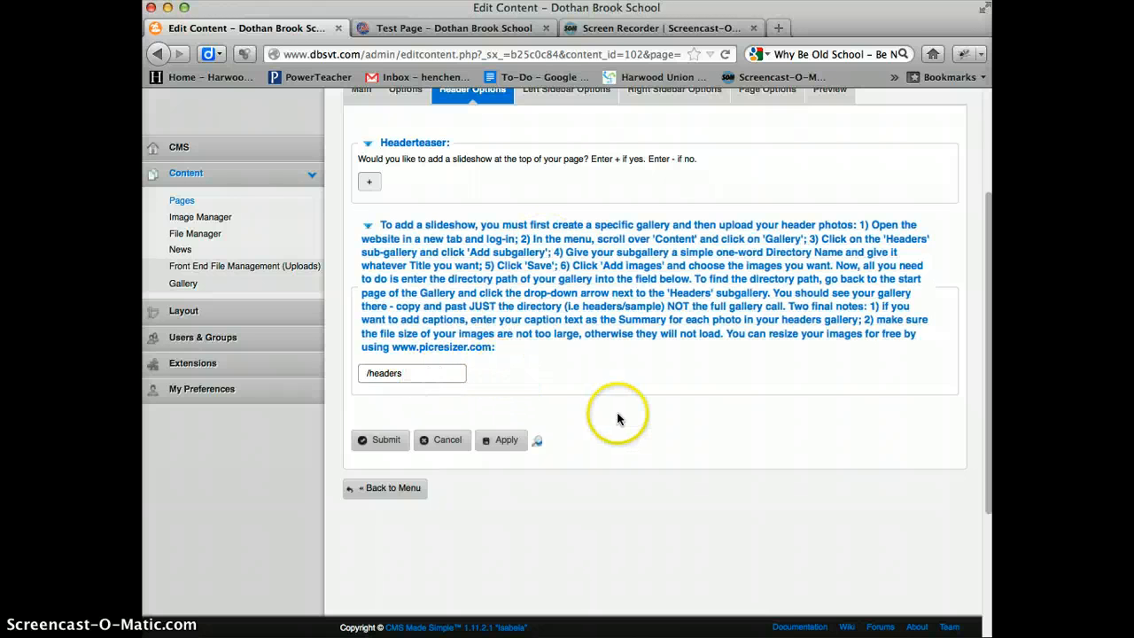
pyautogui.scroll(3, 542, 337)
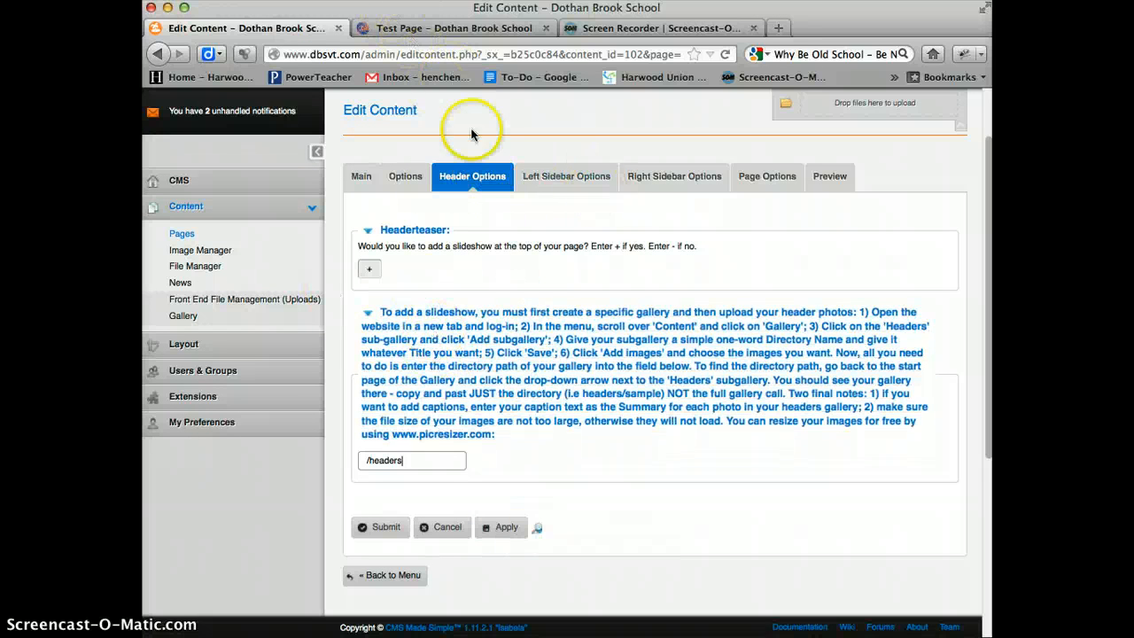
# - Enable Test Page's left sidebar by setting its value to +
pyautogui.click(579, 178)
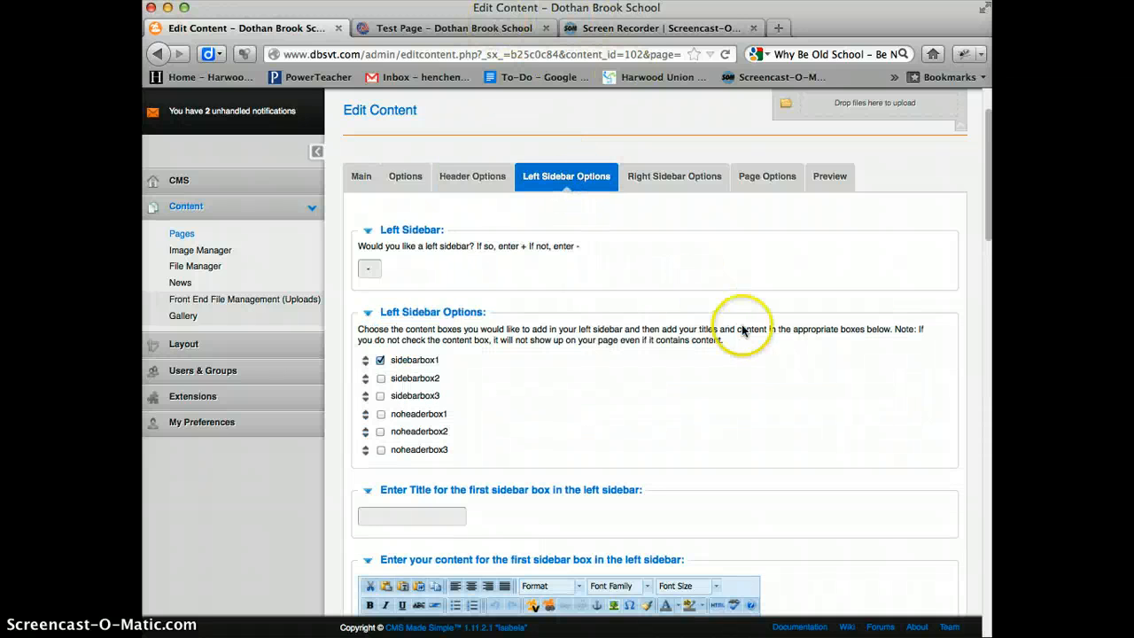
pyautogui.doubleClick(369, 269)
pyautogui.press('BackSpace')
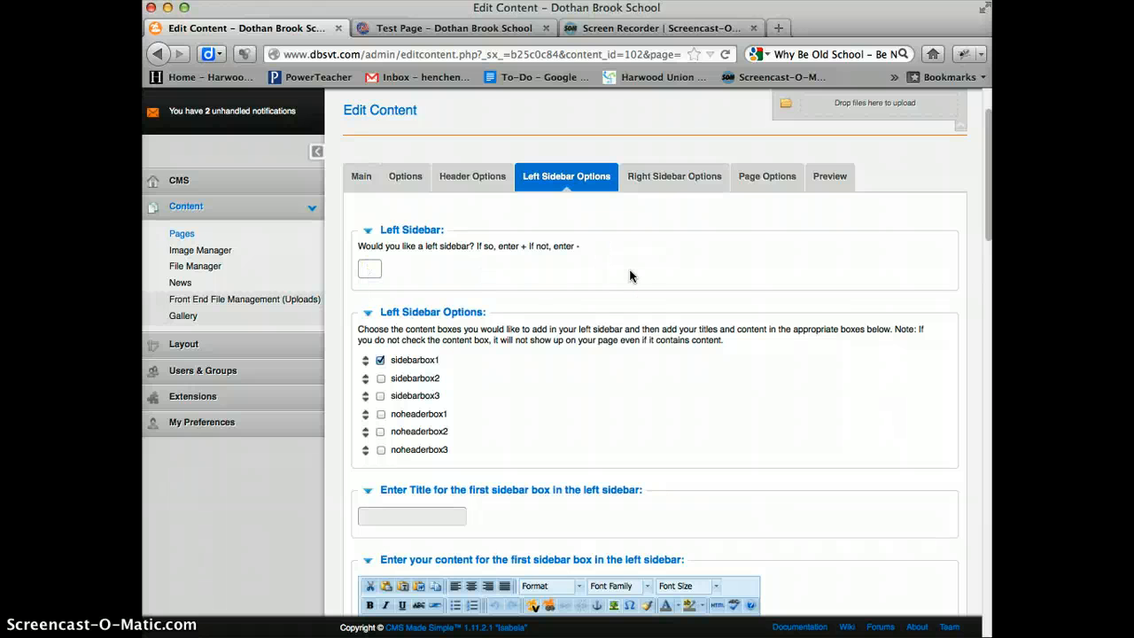
pyautogui.write('+')
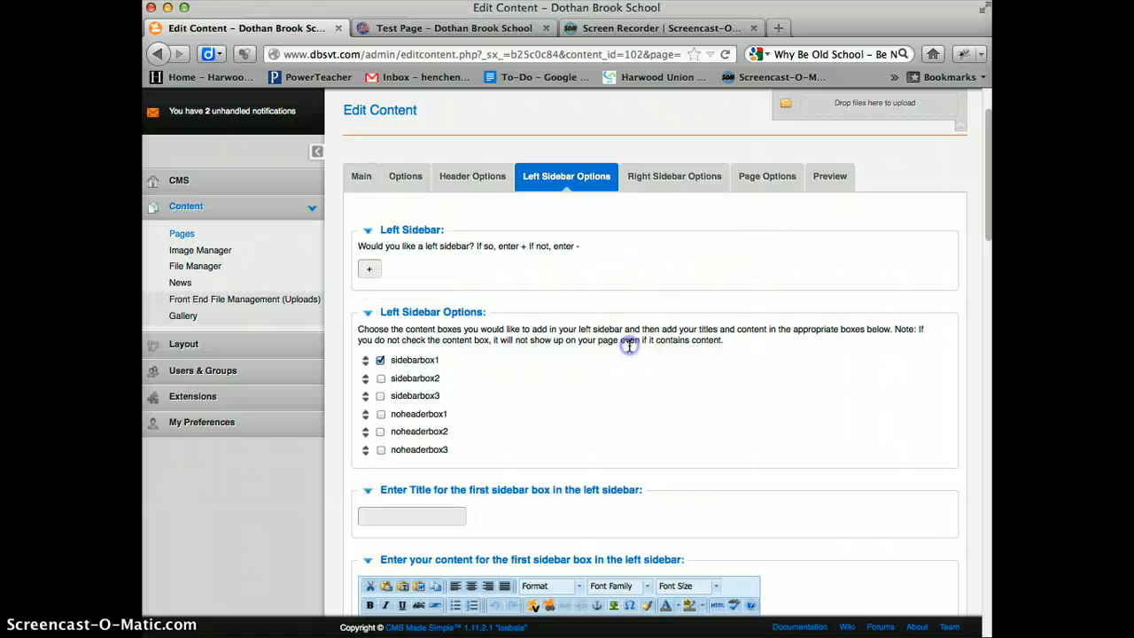
# - Include sidebarbox2, sidebarbox3, noheaderbox1, noheaderbox2 and noheaderbox3 in the left sidebar
pyautogui.scroll(-1, 523, 328)
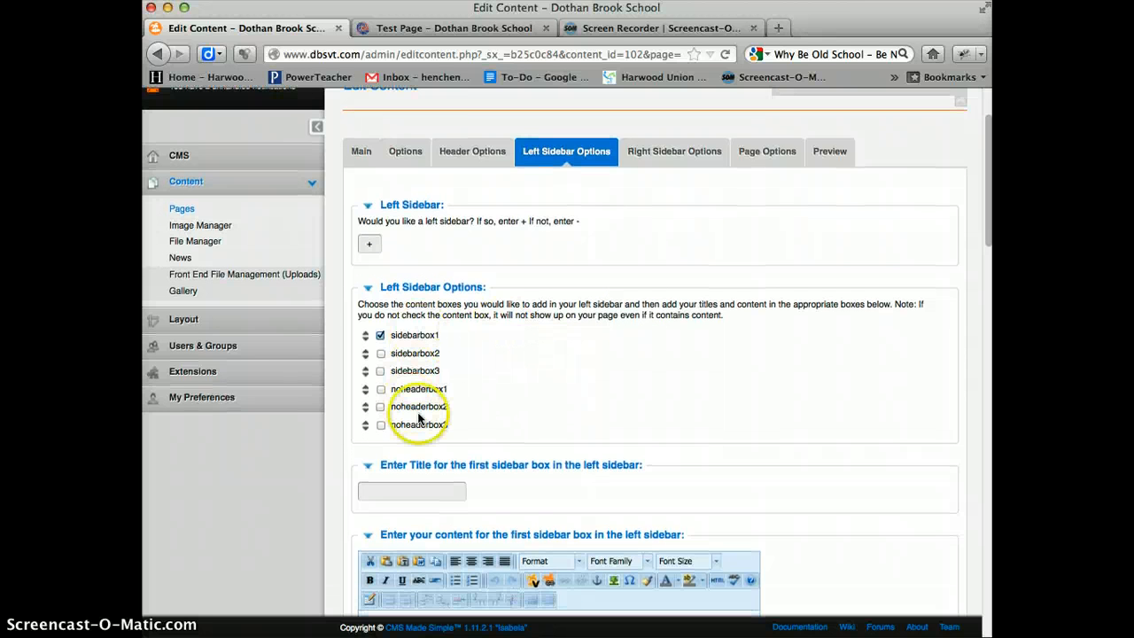
pyautogui.click(380, 353)
pyautogui.click(380, 370)
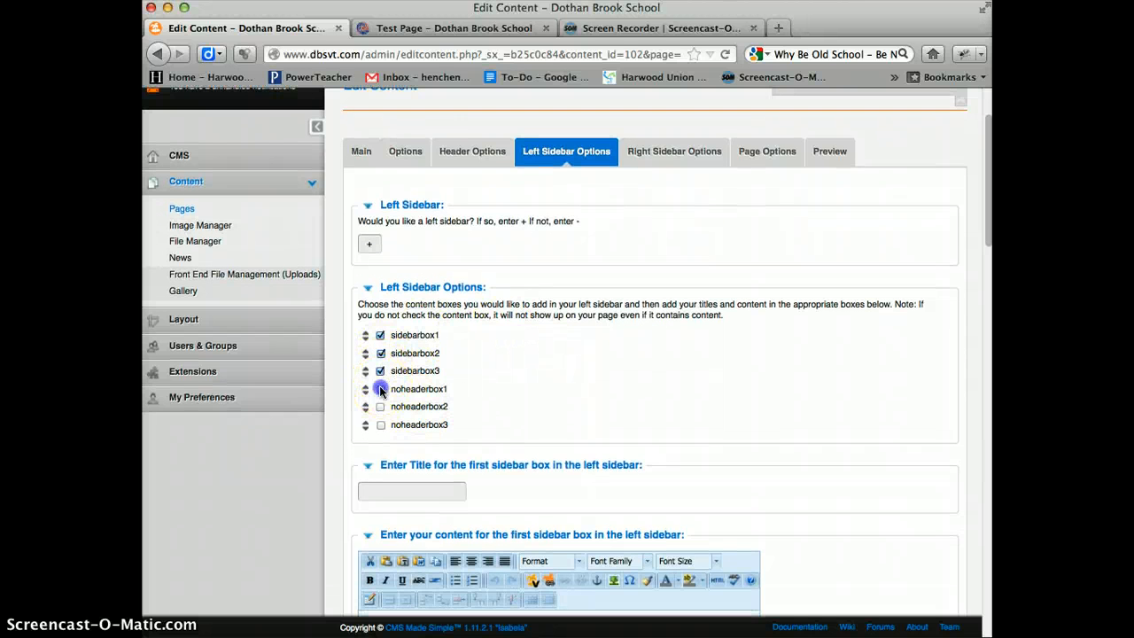
pyautogui.click(381, 425)
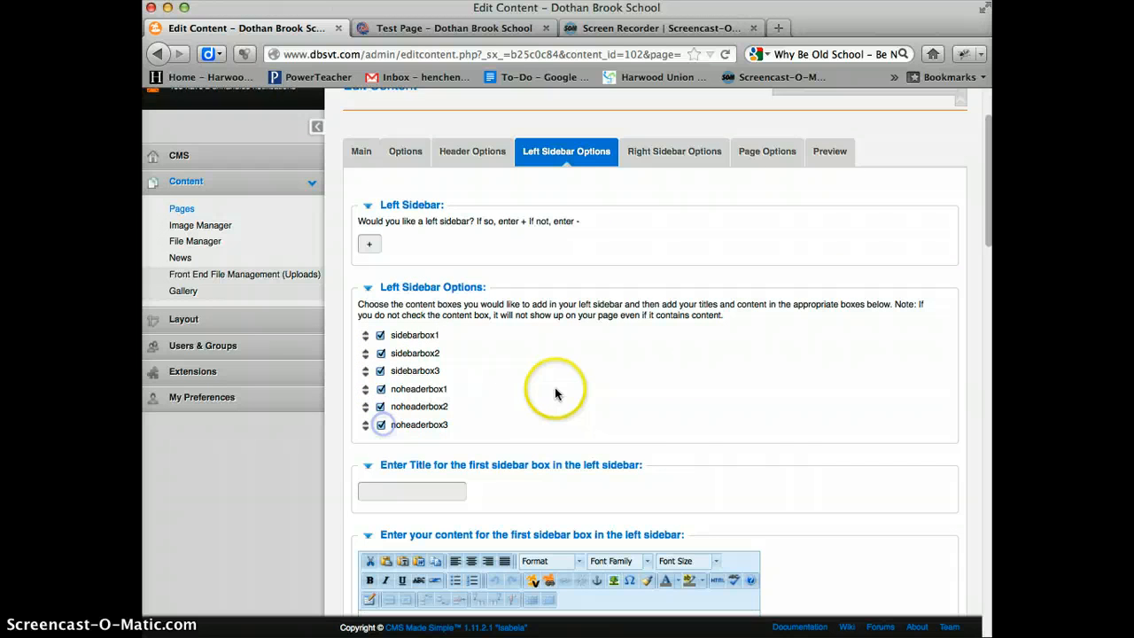
# - Reorder the left sidebar boxes to alternate: sidebarbox1, noheaderbox1, sidebarbox2, noheaderbox2, sidebarbox3, noheaderbox3
pyautogui.scroll(-1, 555, 387)
pyautogui.moveTo(369, 368); pyautogui.dragTo(365, 326)
pyautogui.moveTo(365, 381); pyautogui.dragTo(372, 352)
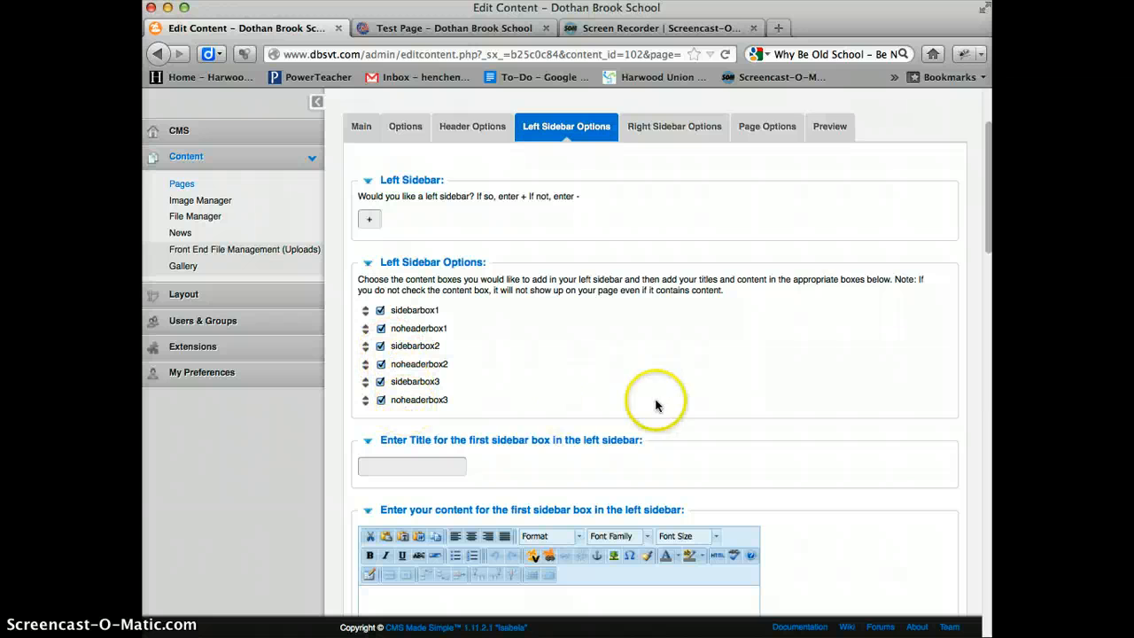
# - Give the first left sidebar box the title 1 and the content a
pyautogui.scroll(-2, 549, 395)
pyautogui.click(443, 392)
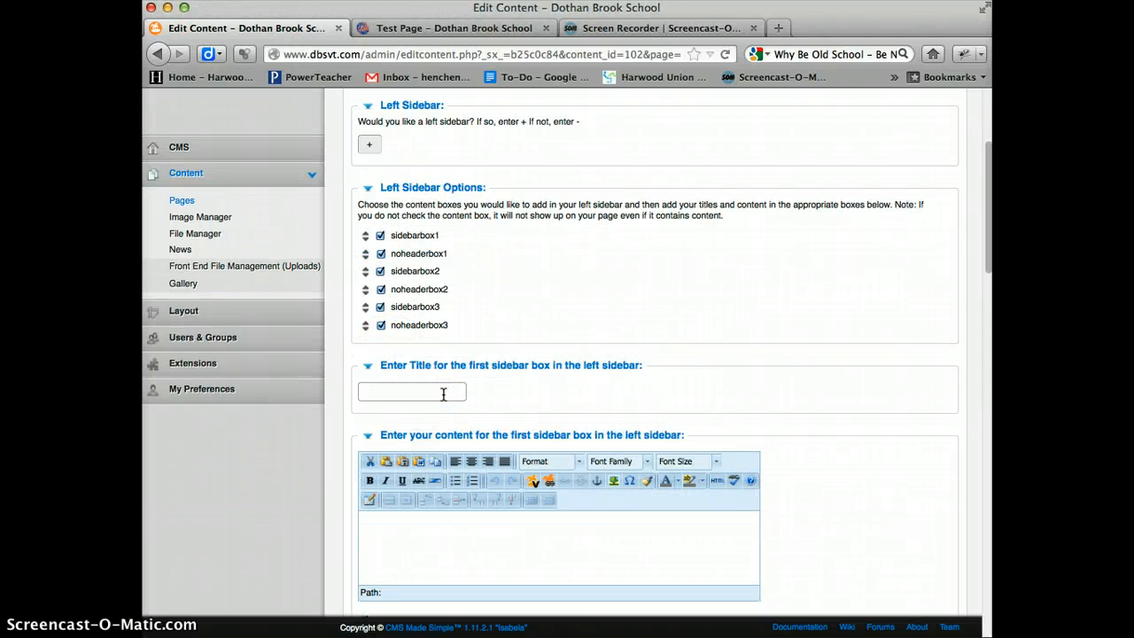
pyautogui.scroll(-2, 496, 415)
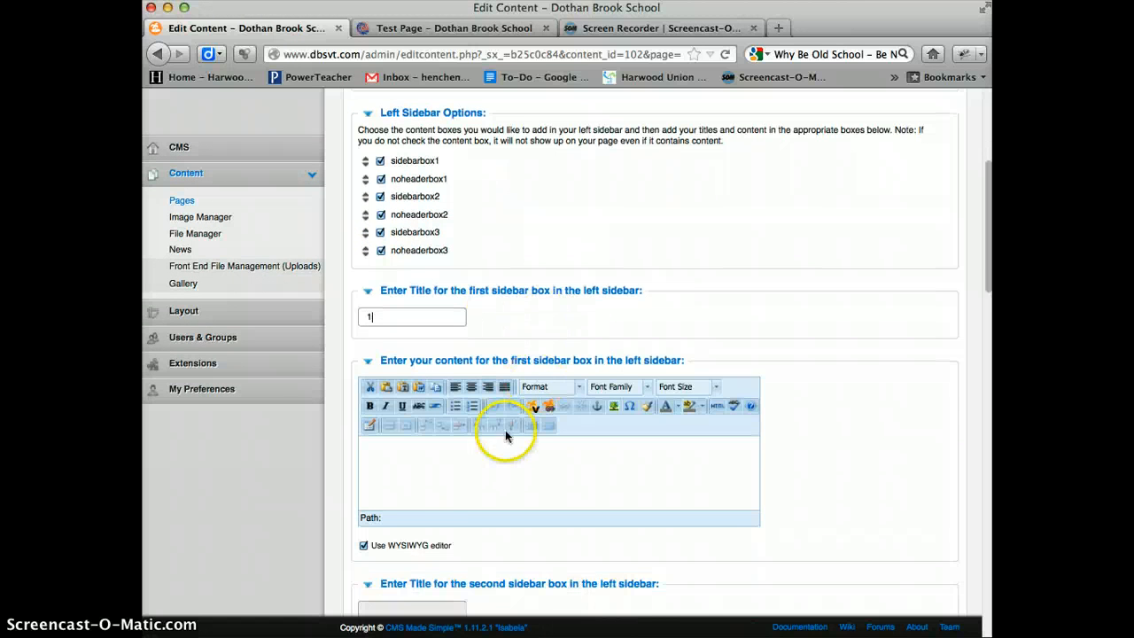
pyautogui.click(465, 474)
pyautogui.write('a')
# - Give the second left sidebar box the title 2 and the content b
pyautogui.scroll(-5, 487, 470)
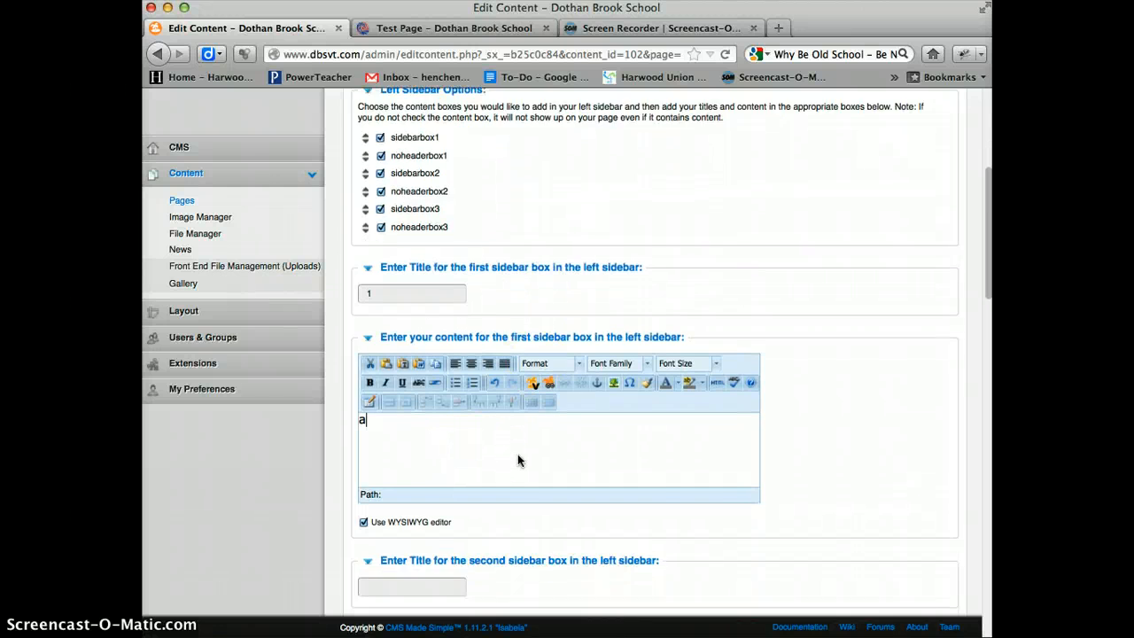
pyautogui.click(435, 420)
pyautogui.write('2')
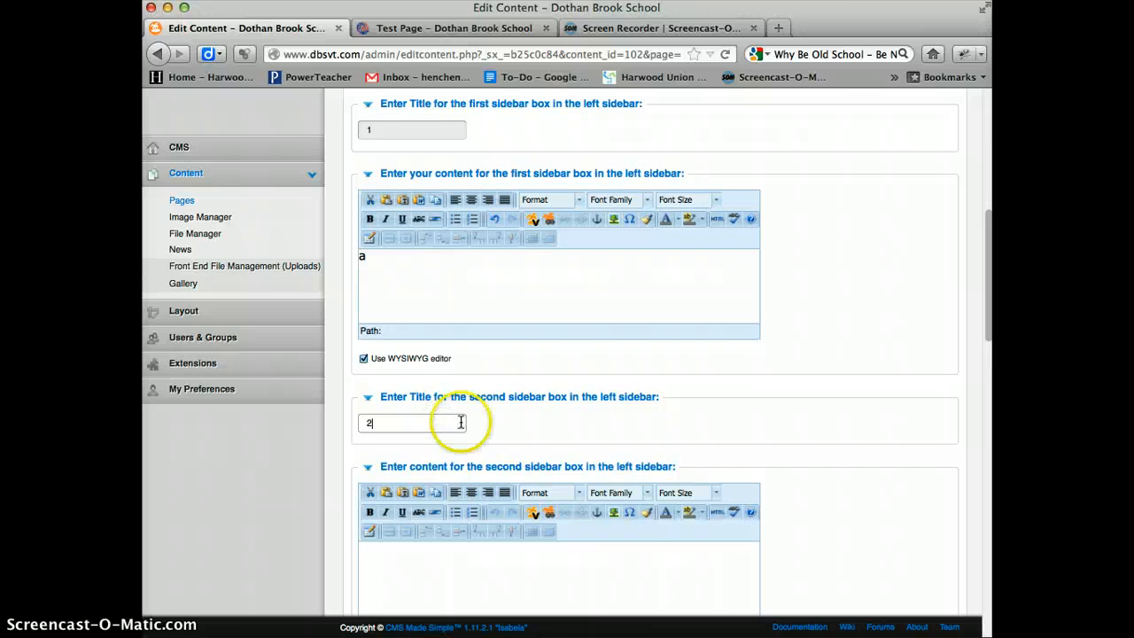
pyautogui.scroll(-3, 479, 438)
pyautogui.click(490, 456)
pyautogui.write('b')
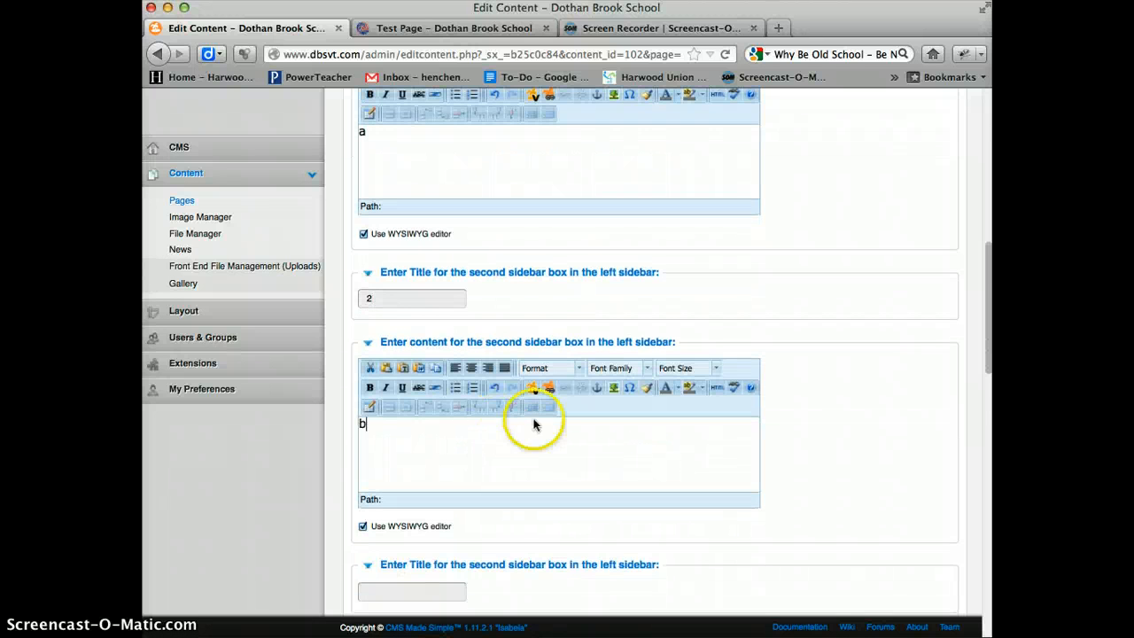
# - Give the third left sidebar box the title 3 and the content c
pyautogui.scroll(-4, 534, 425)
pyautogui.click(443, 415)
pyautogui.write('3')
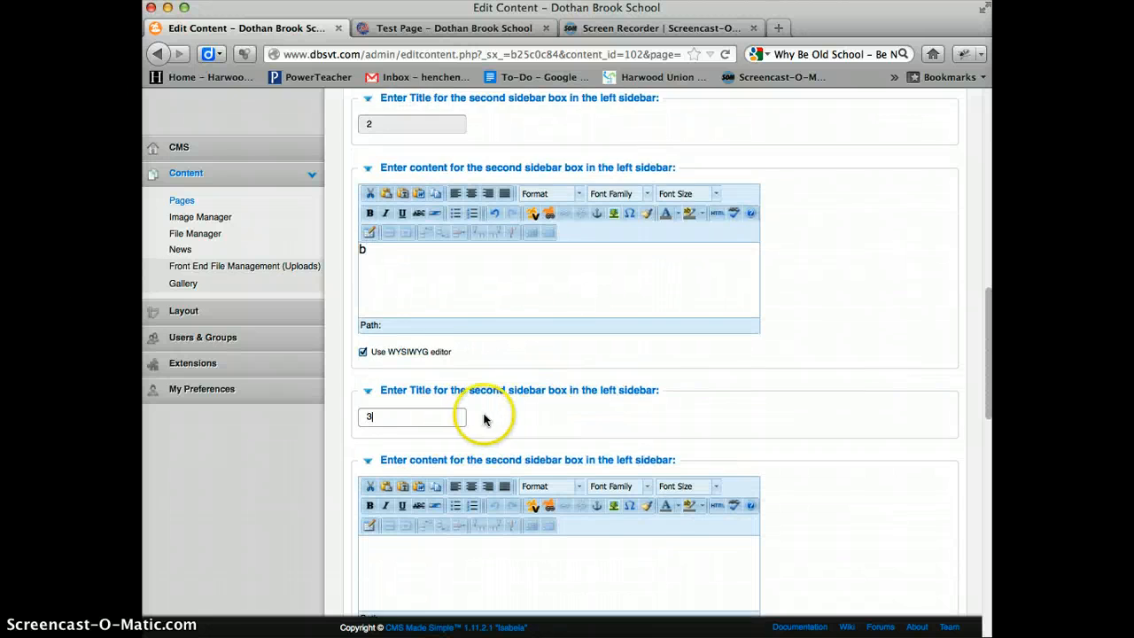
pyautogui.scroll(-3, 487, 425)
pyautogui.click(487, 434)
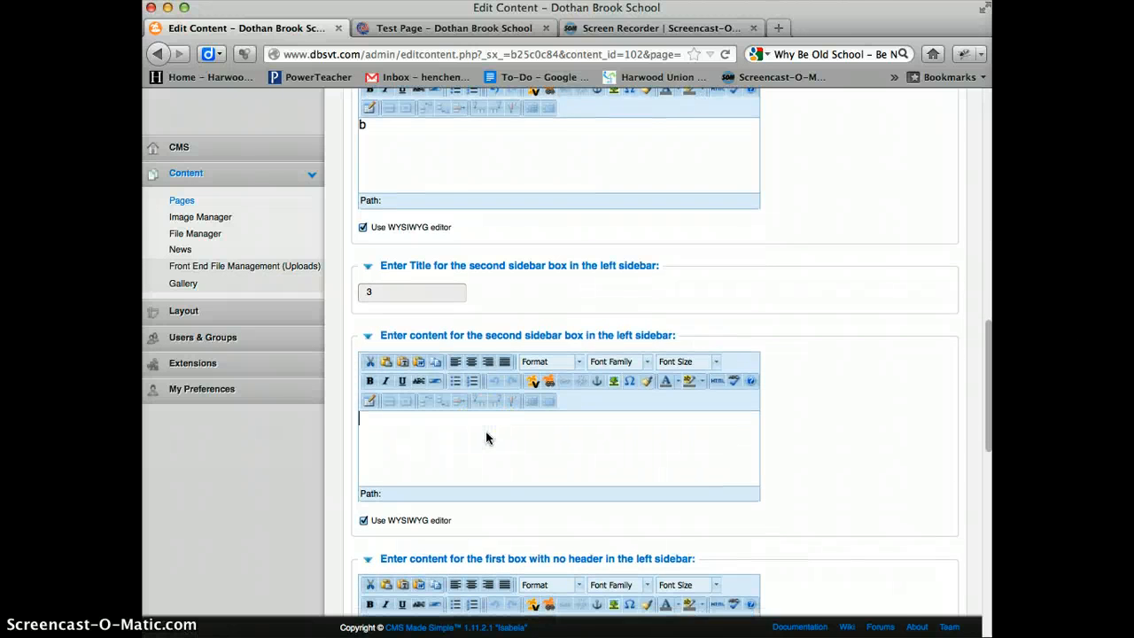
pyautogui.write('c')
# - Fill the three no-header boxes of the left sidebar with d, e and f, and apply the changes
pyautogui.scroll(-5, 514, 430)
pyautogui.click(476, 443)
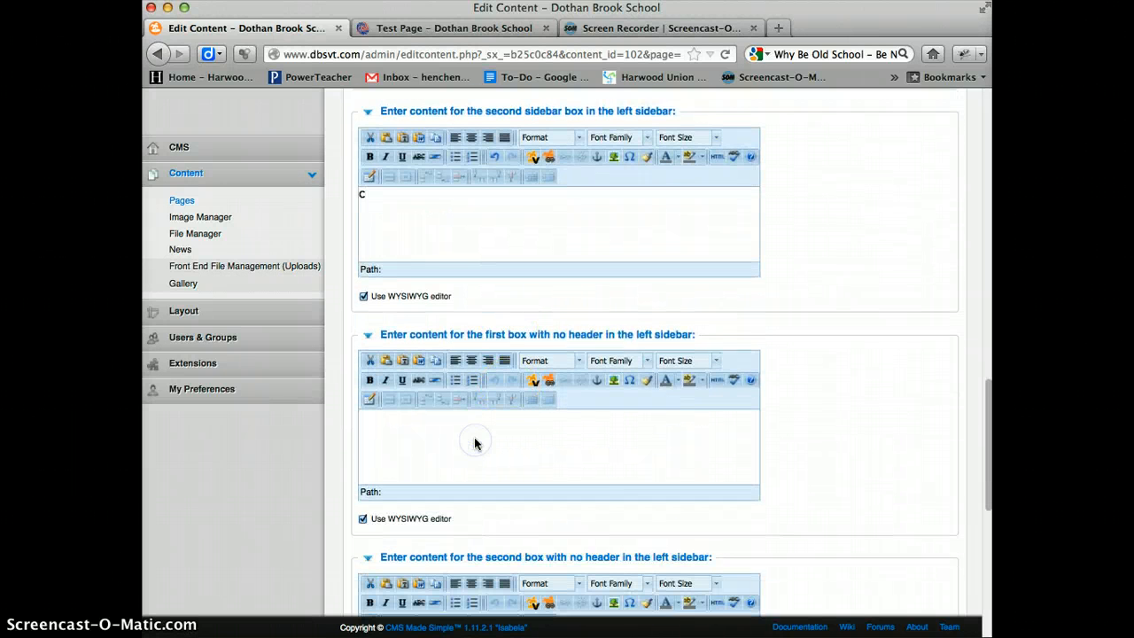
pyautogui.scroll(-4, 475, 444)
pyautogui.click(449, 469)
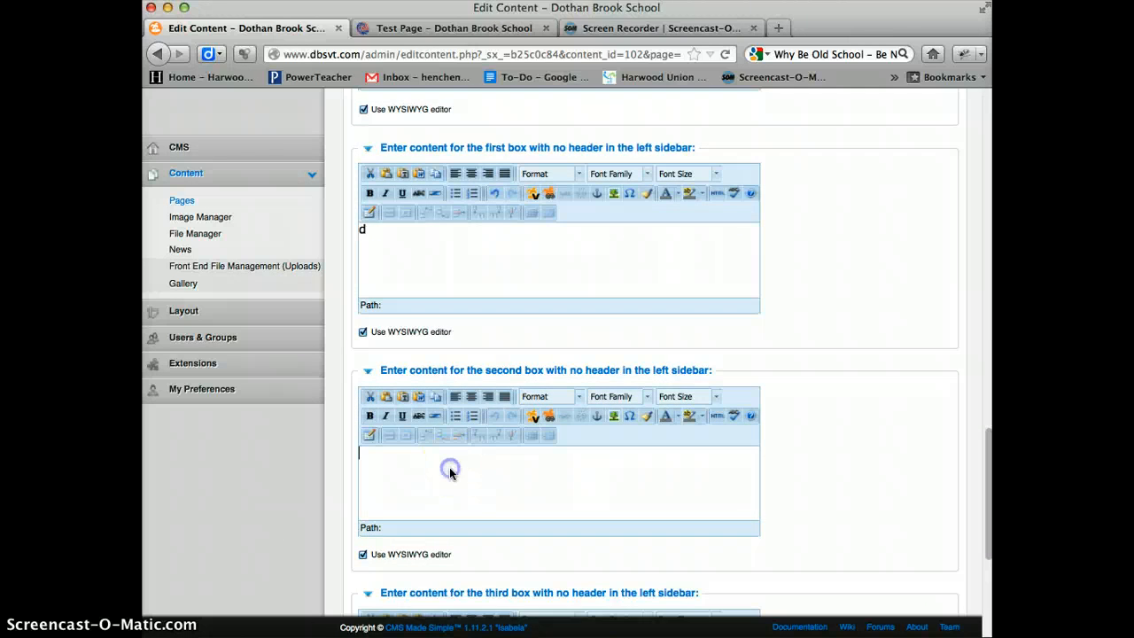
pyautogui.scroll(-5, 450, 470)
pyautogui.click(462, 468)
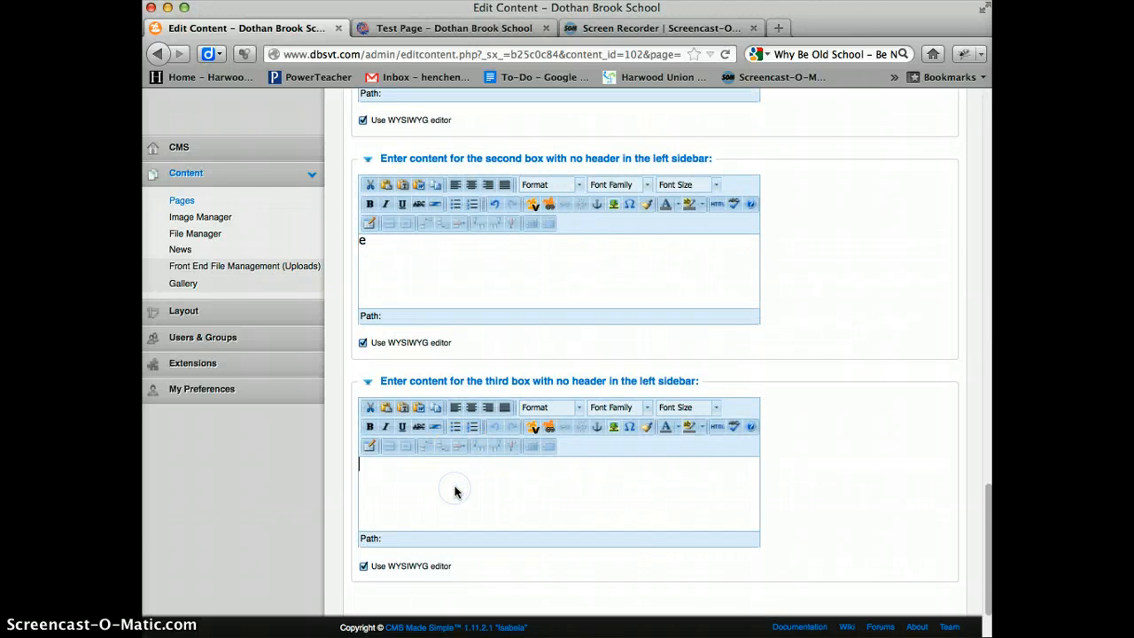
pyautogui.scroll(-2, 642, 439)
pyautogui.click(514, 551)
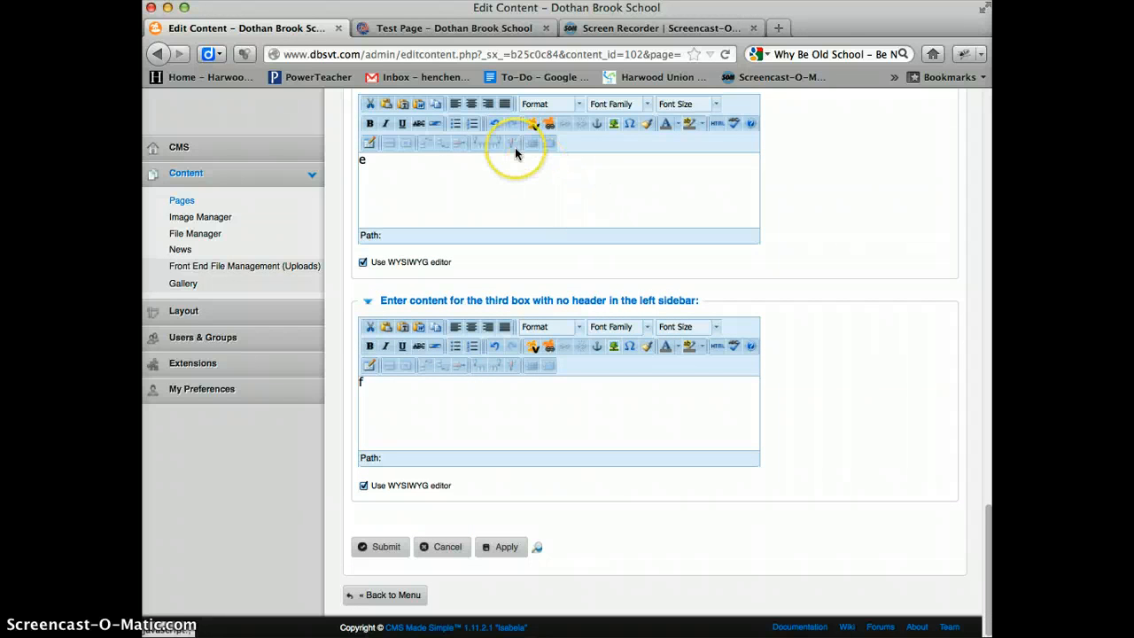
# - Reload the live Test Page and examine its header slideshow and the order of its left sidebar boxes
pyautogui.click(459, 33)
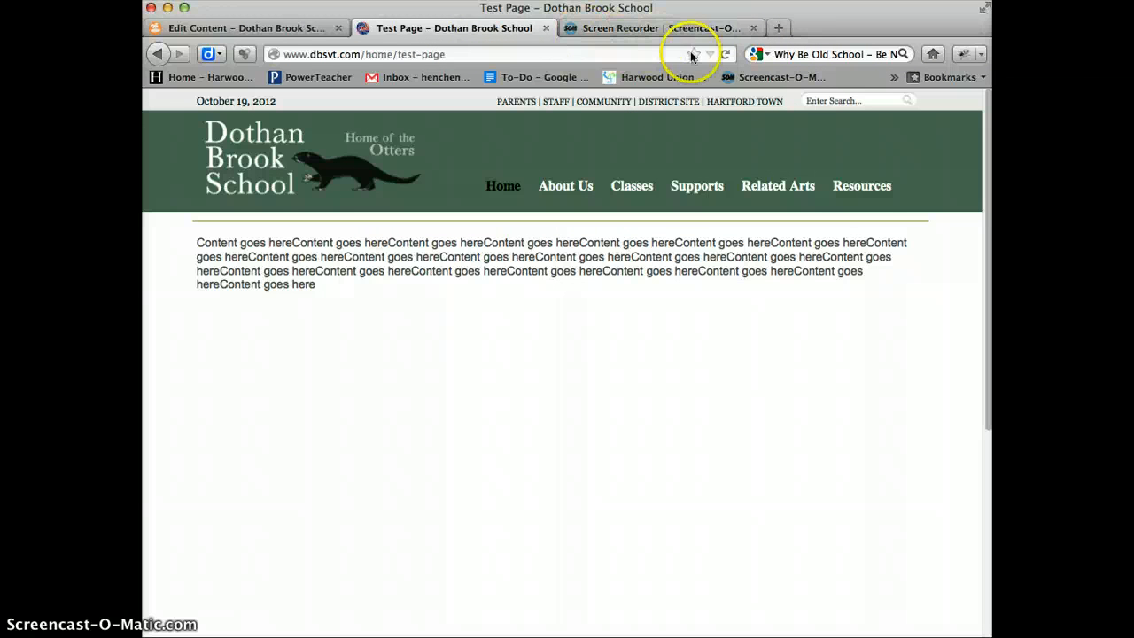
pyautogui.click(725, 54)
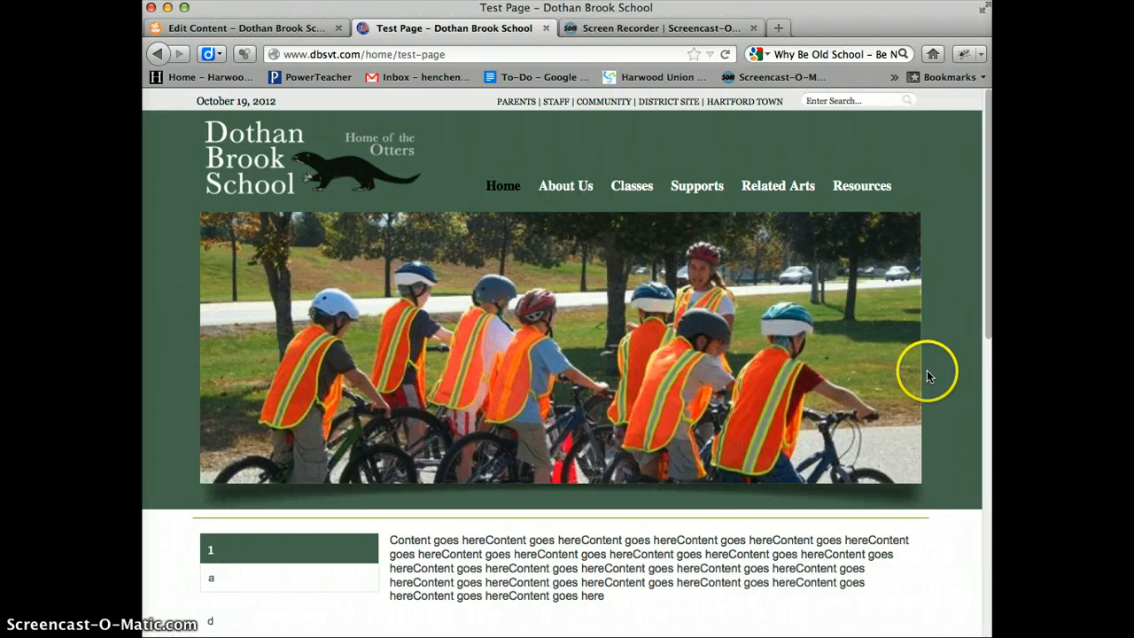
pyautogui.scroll(-2, 939, 379)
pyautogui.scroll(2, 928, 409)
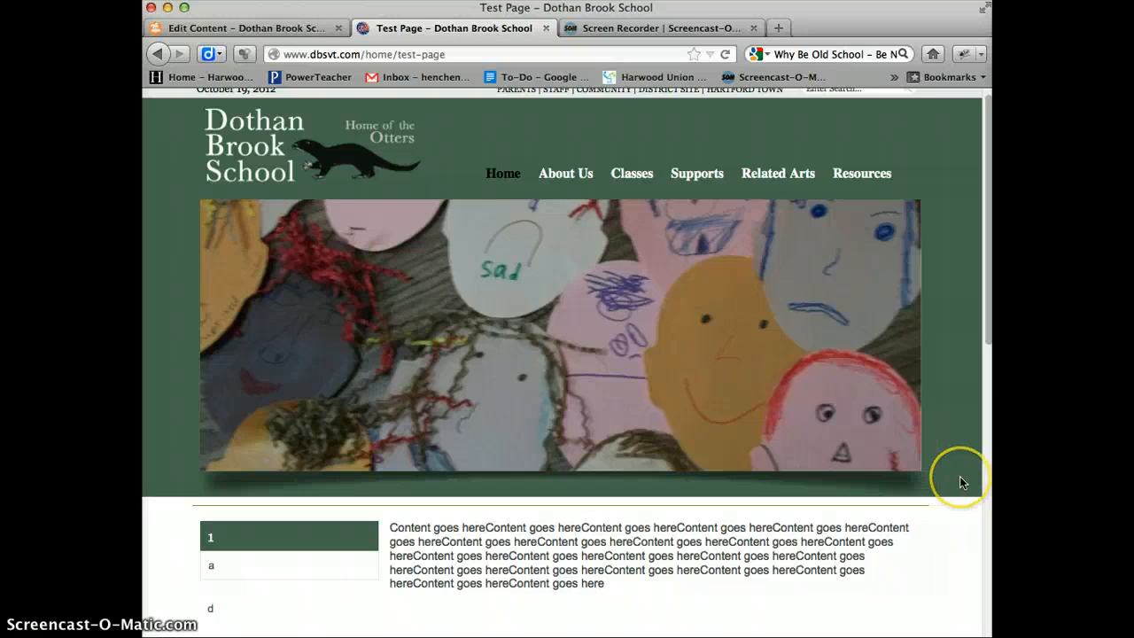
pyautogui.scroll(-5, 961, 479)
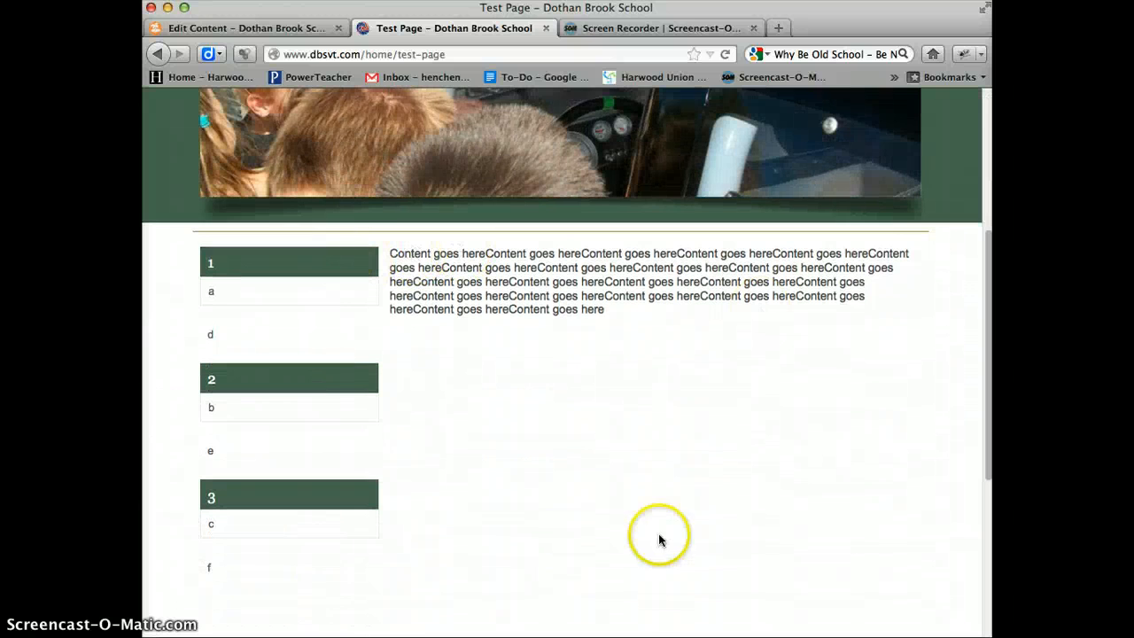
pyautogui.scroll(-1, 260, 225)
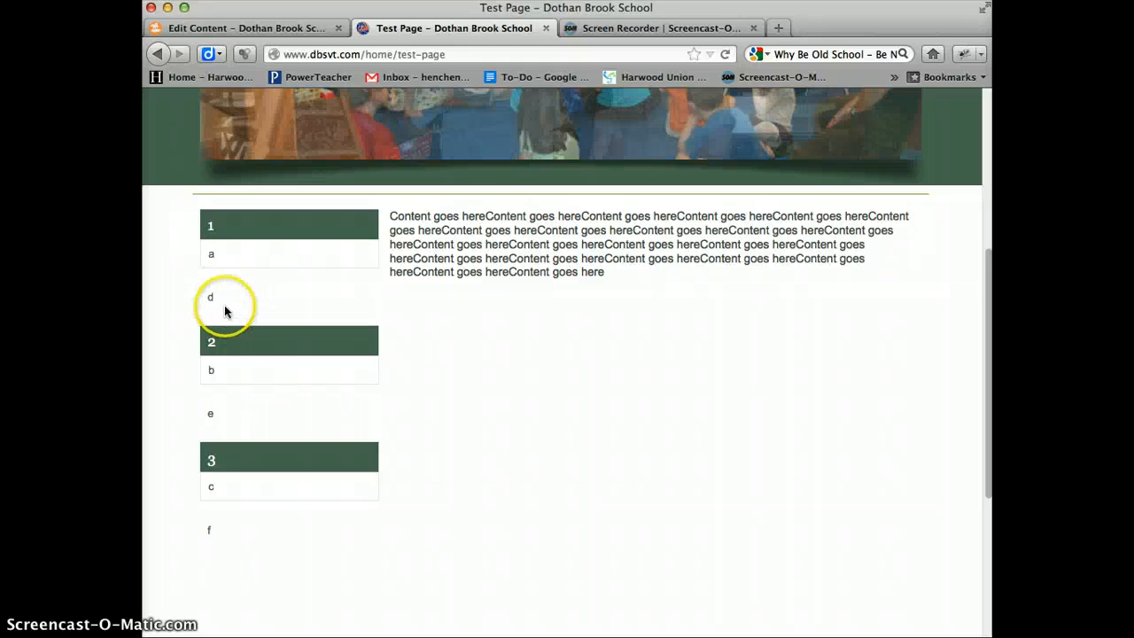
# - Reorder Test Page's left sidebar to sidebarbox1, 2, 3 followed by noheaderbox1, 2, 3, apply the change and reload the live page
pyautogui.click(239, 32)
pyautogui.scroll(10, 750, 290)
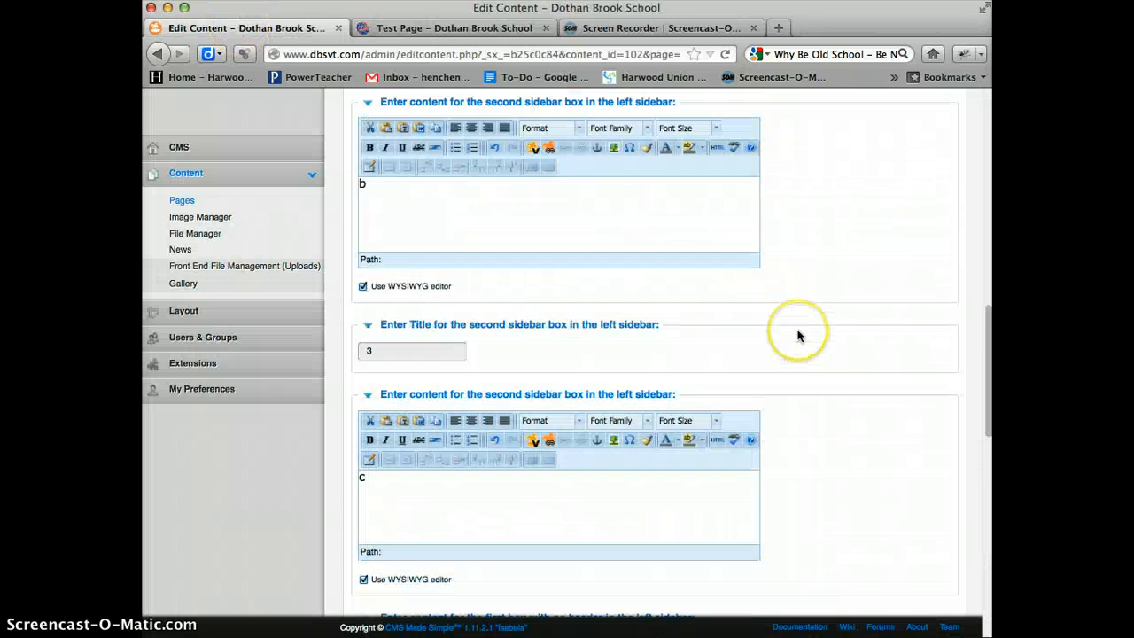
pyautogui.scroll(10, 797, 335)
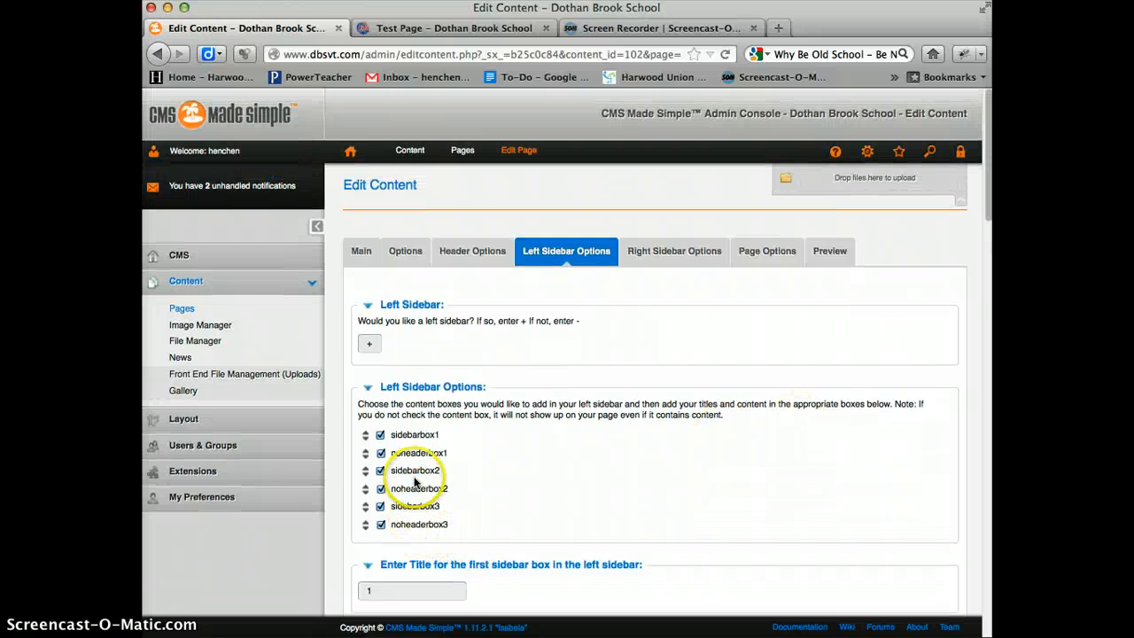
pyautogui.moveTo(366, 455)
pyautogui.mouseDown()
pyautogui.moveTo(363, 518)
pyautogui.moveTo(367, 472)
pyautogui.mouseUp()
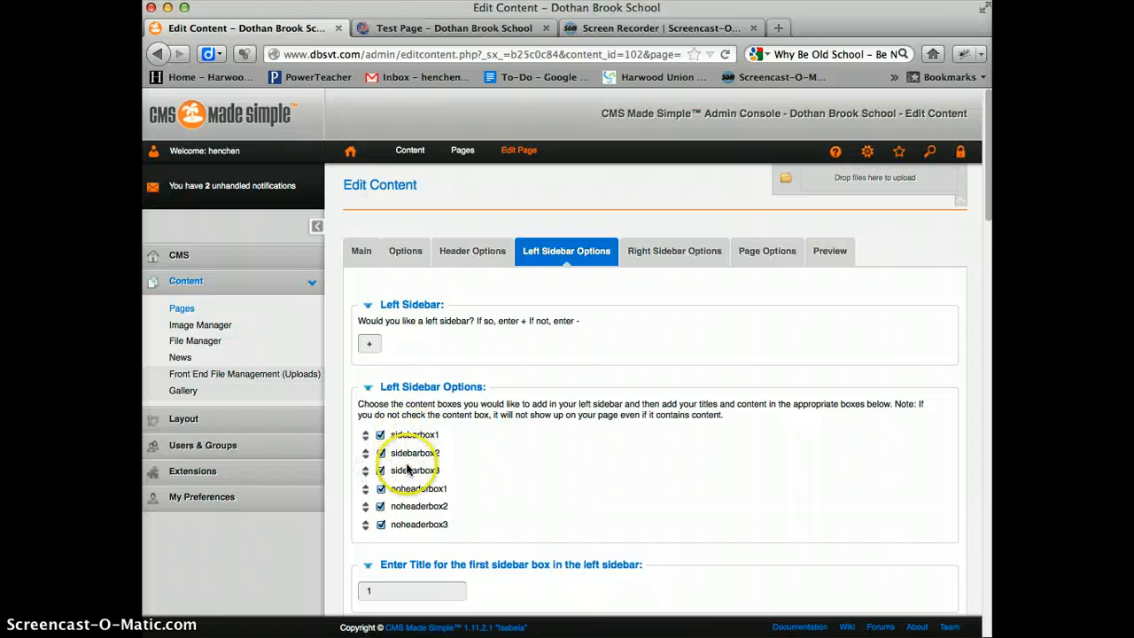
pyautogui.scroll(-15, 650, 406)
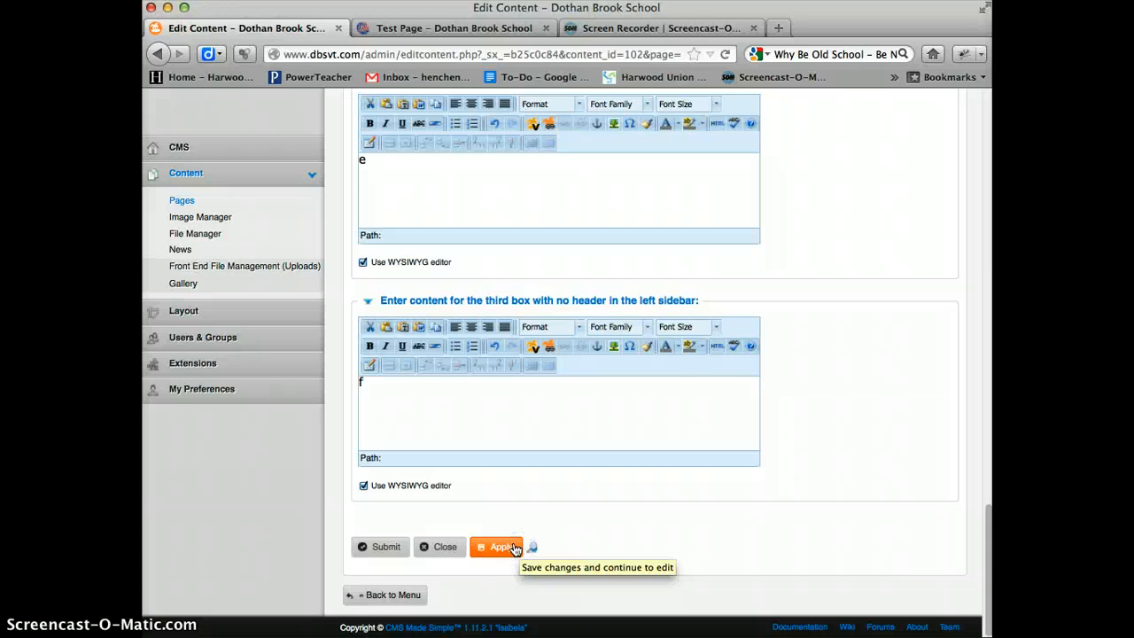
pyautogui.click(519, 548)
pyautogui.click(490, 28)
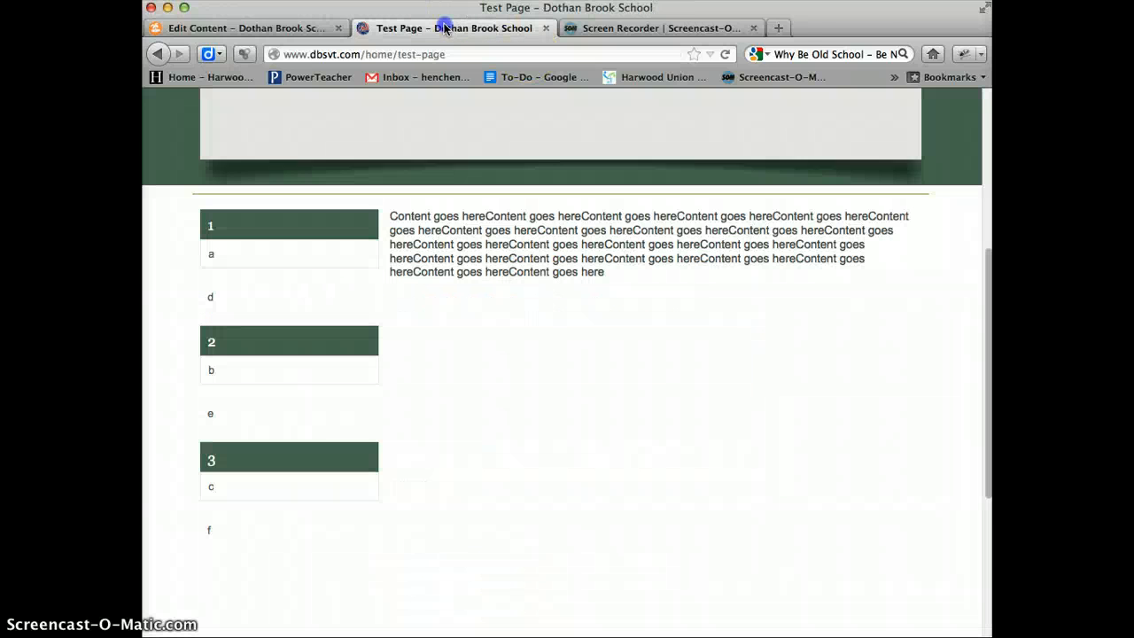
pyautogui.click(725, 54)
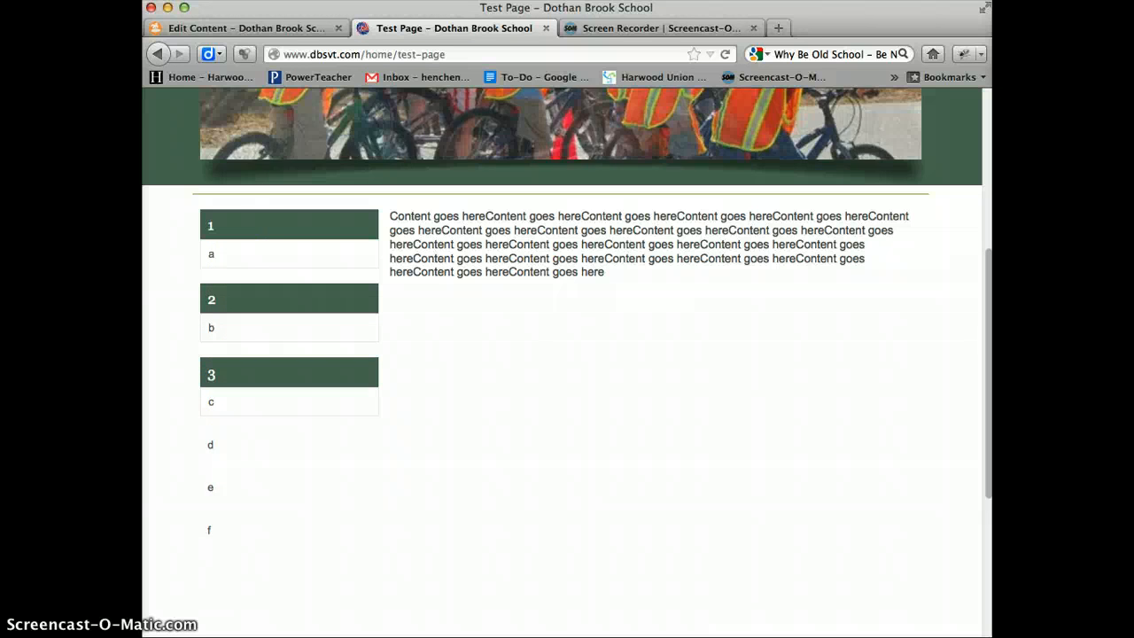
# - Return to editing Test Page and change the first left sidebar box's title to TITLE 1
pyautogui.click(284, 27)
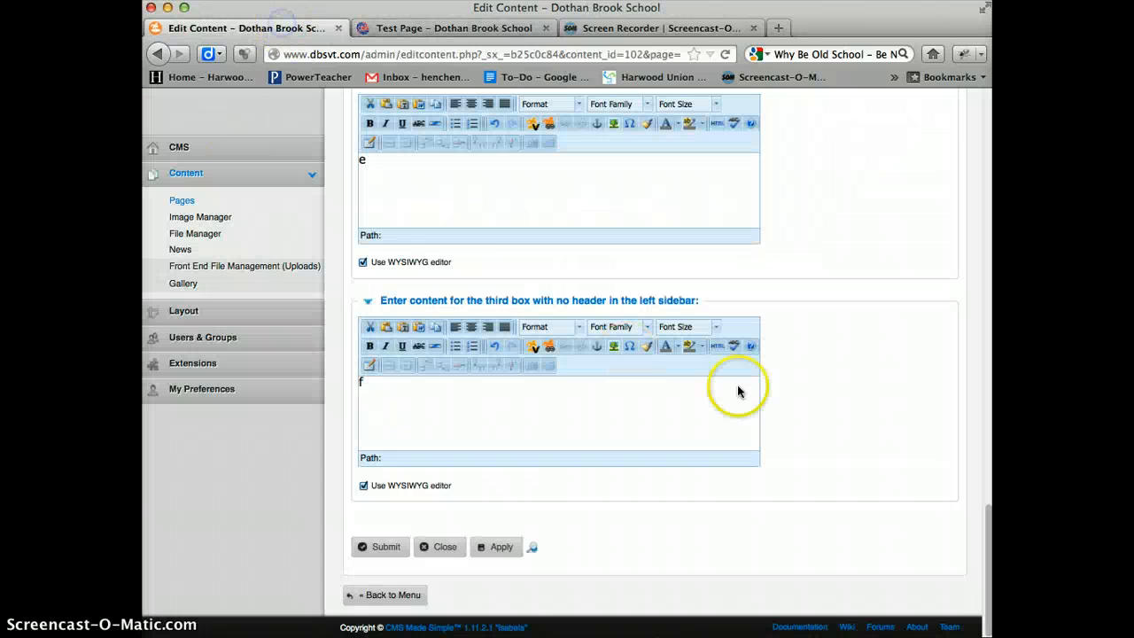
pyautogui.scroll(6, 838, 390)
pyautogui.scroll(6, 844, 387)
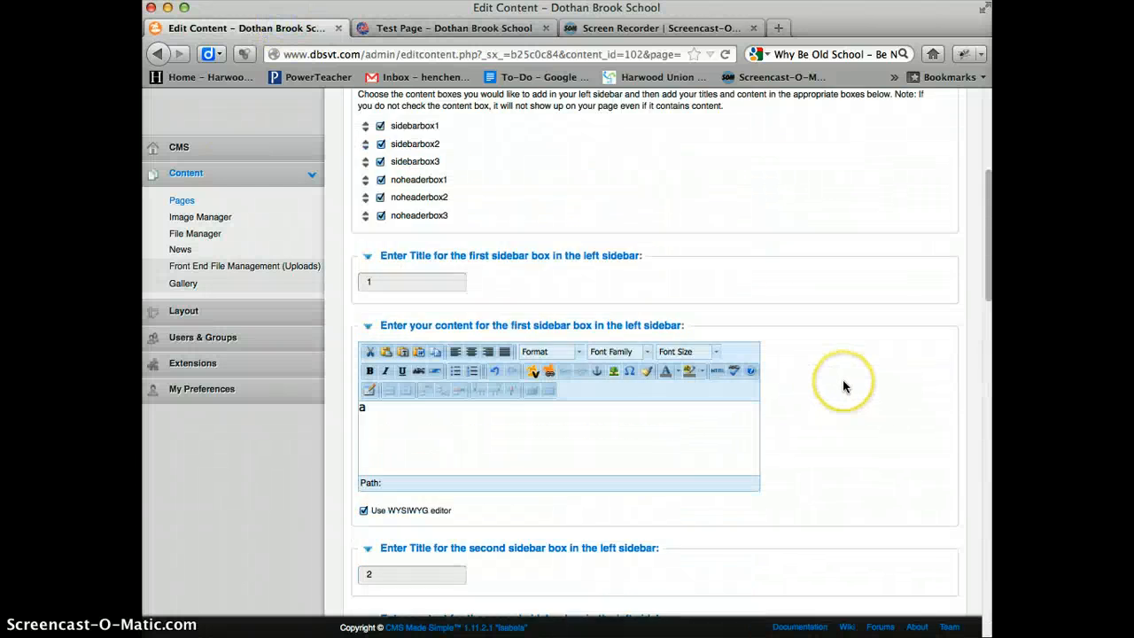
pyautogui.scroll(-3, 844, 387)
pyautogui.scroll(2, 646, 281)
pyautogui.doubleClick(363, 252)
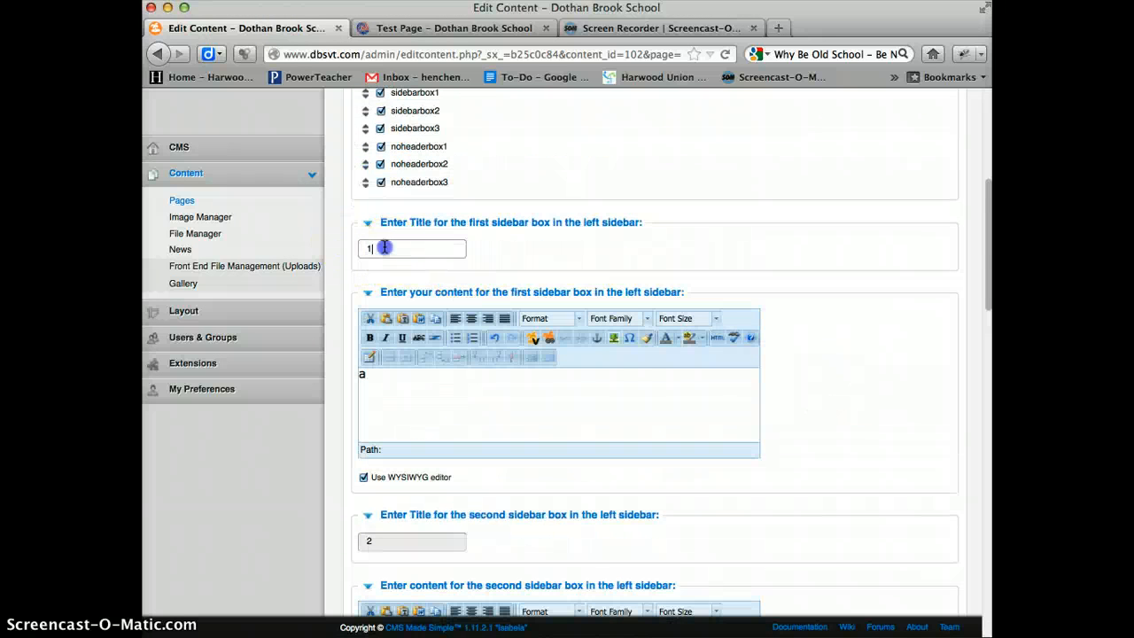
pyautogui.write('Titke')
pyautogui.press('BackSpace')
pyautogui.press('BackSpace')
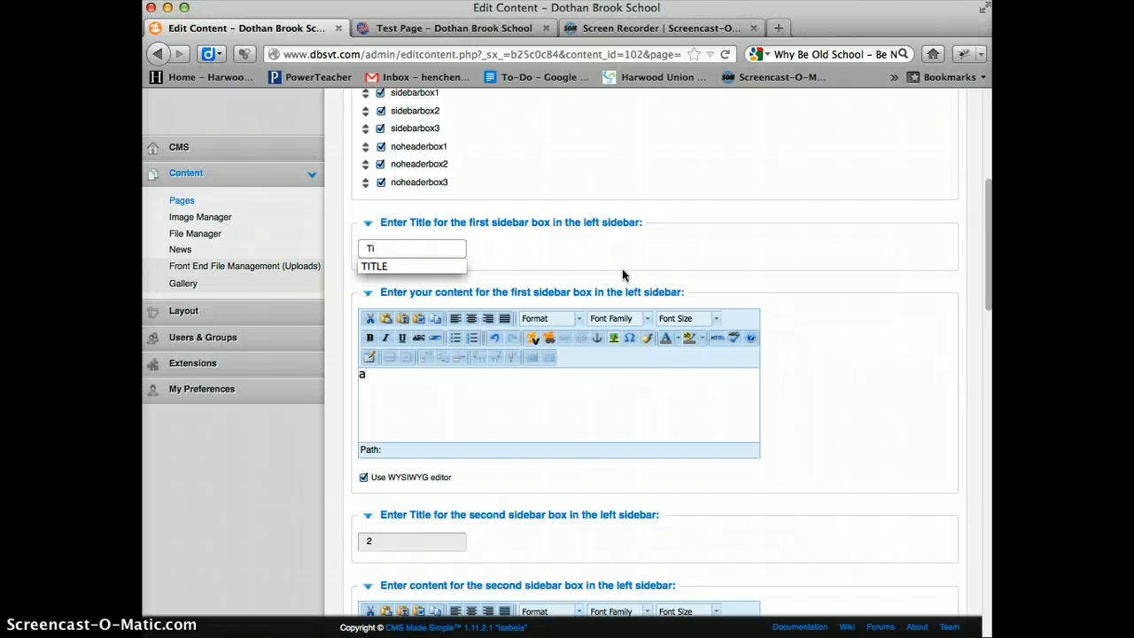
pyautogui.click(409, 267)
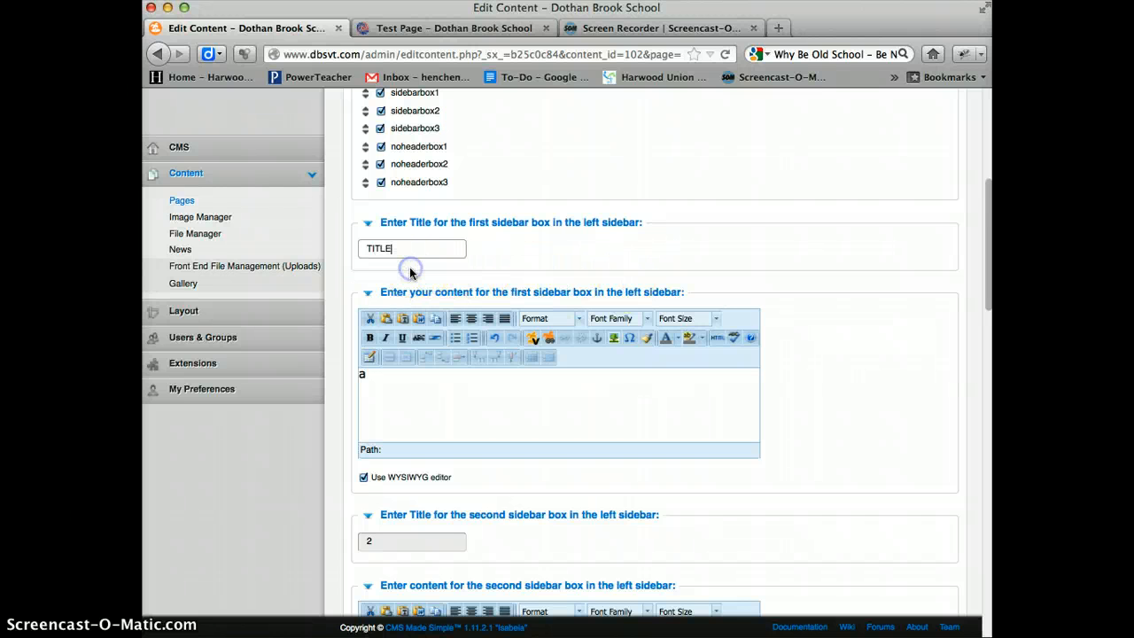
pyautogui.write('1')
# - Clear the first left sidebar box's content and start inserting an image by browsing the site's image files
pyautogui.click(461, 381)
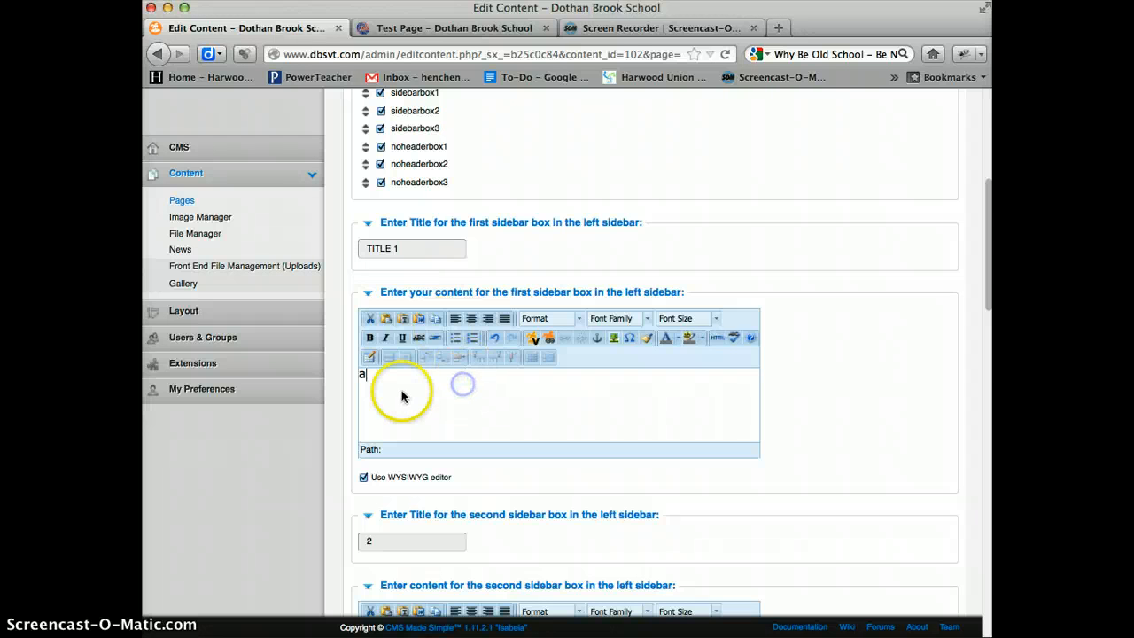
pyautogui.press('BackSpace')
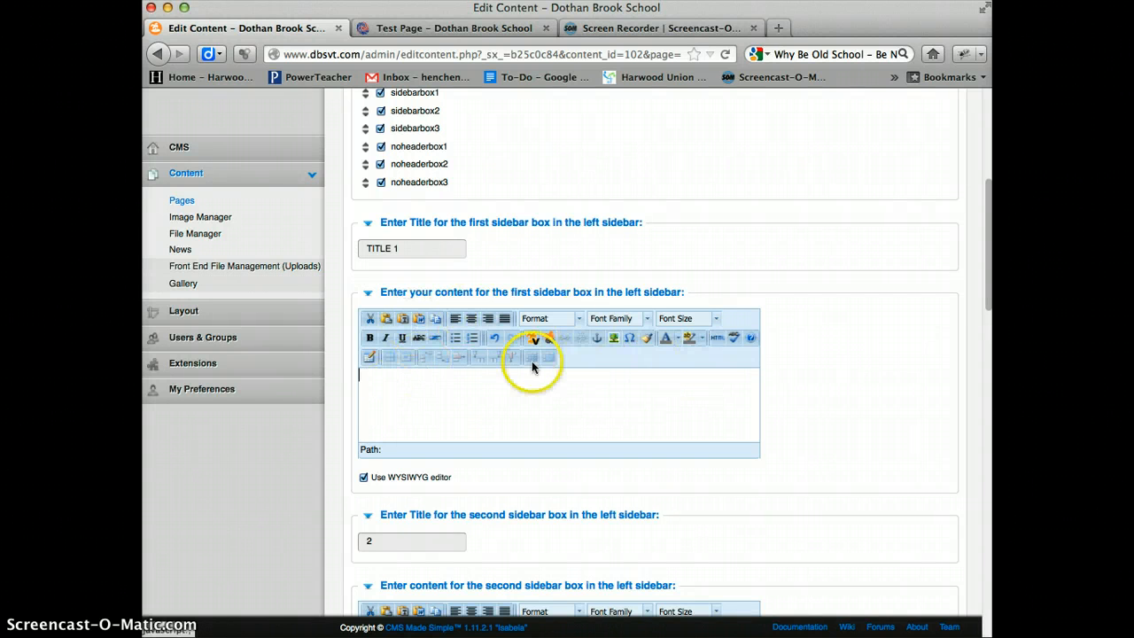
pyautogui.click(614, 338)
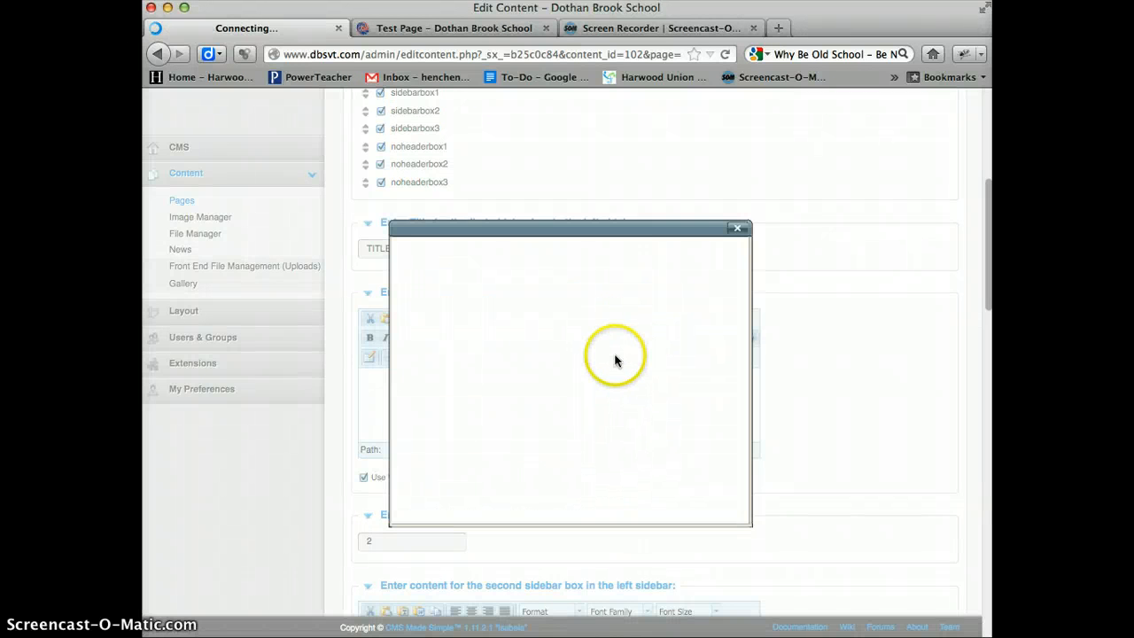
pyautogui.click(736, 228)
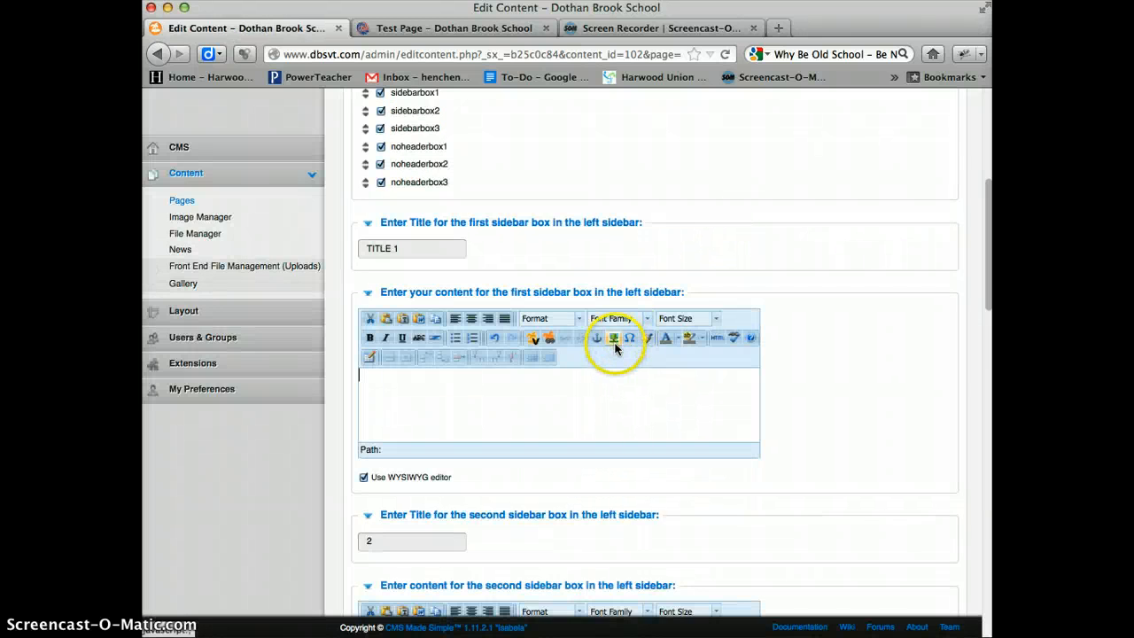
pyautogui.click(614, 339)
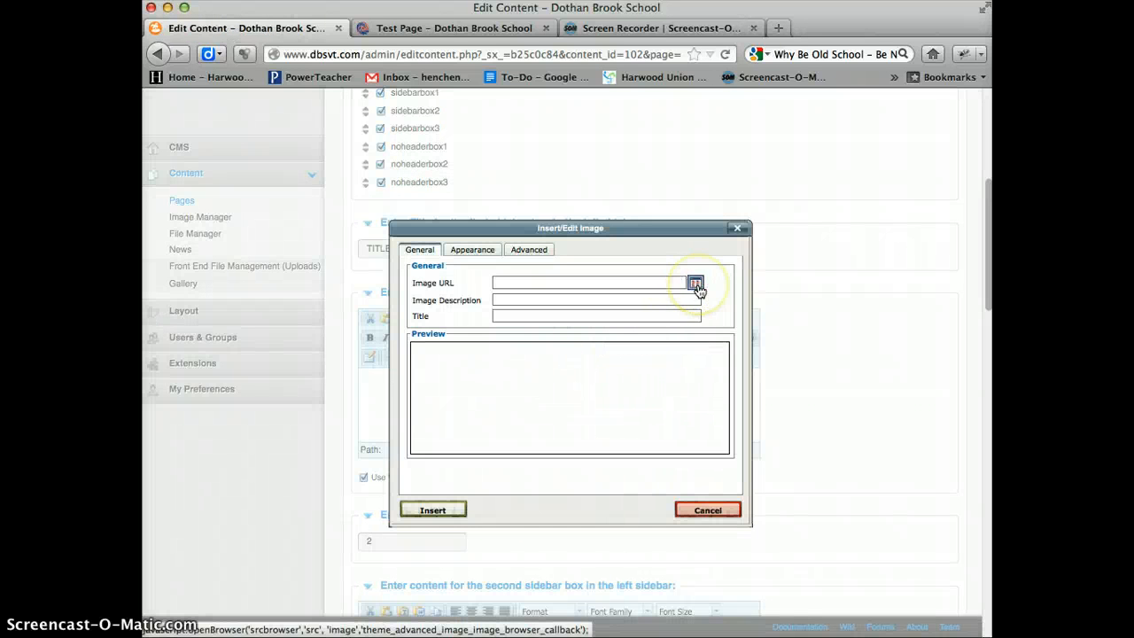
pyautogui.click(698, 287)
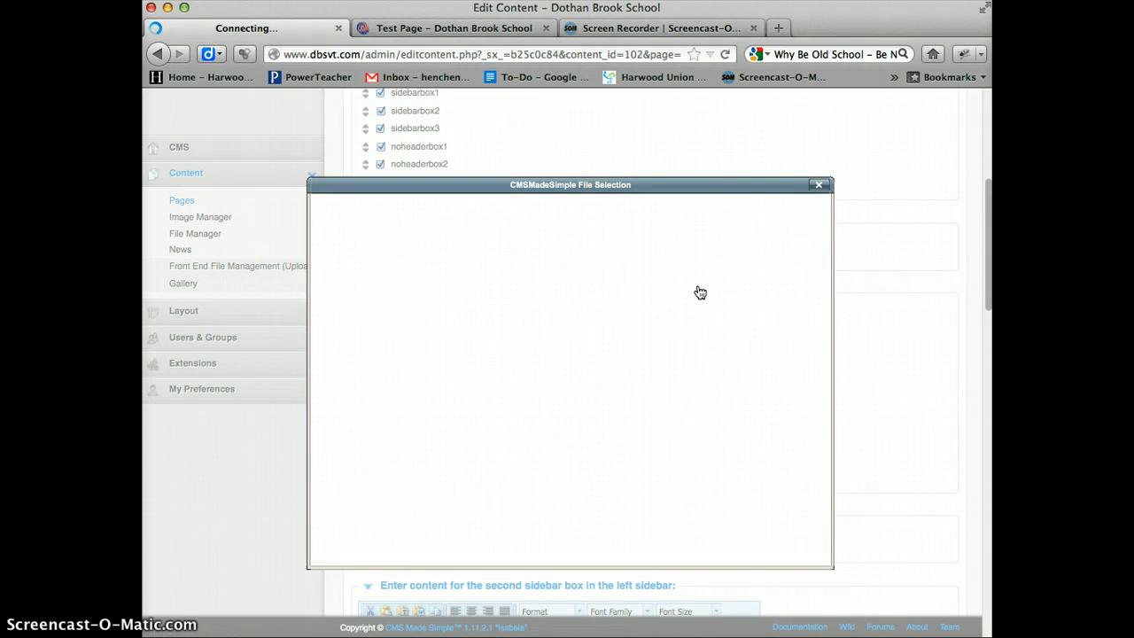
pyautogui.click(505, 422)
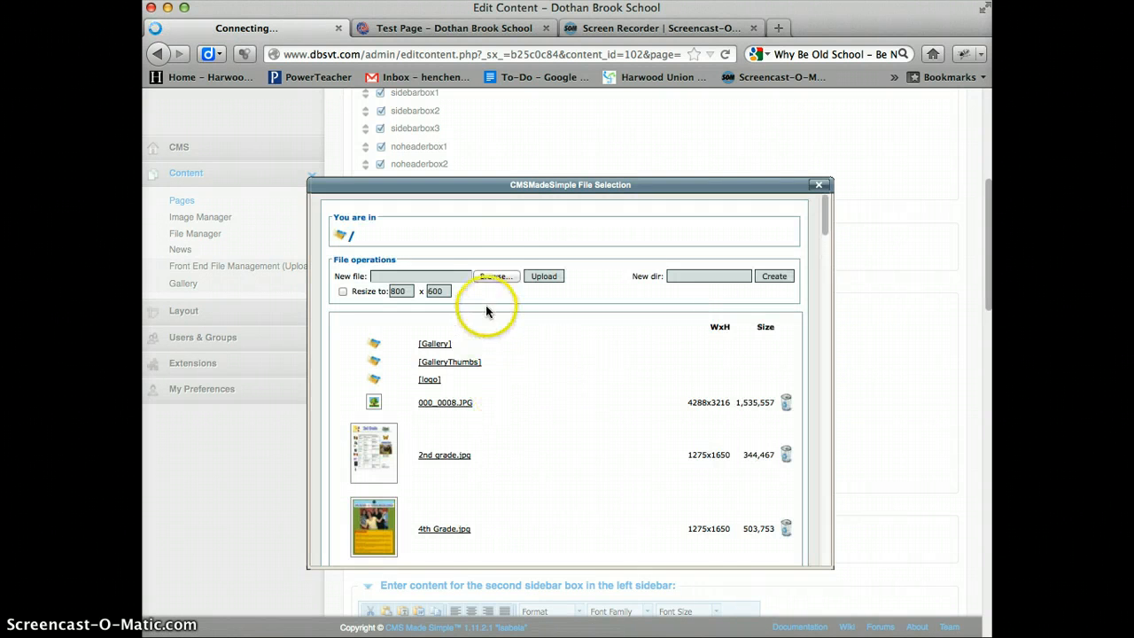
# - Upload 1.jpg from the Desktop to the site's root image folder and look it up in the file list
pyautogui.click(494, 275)
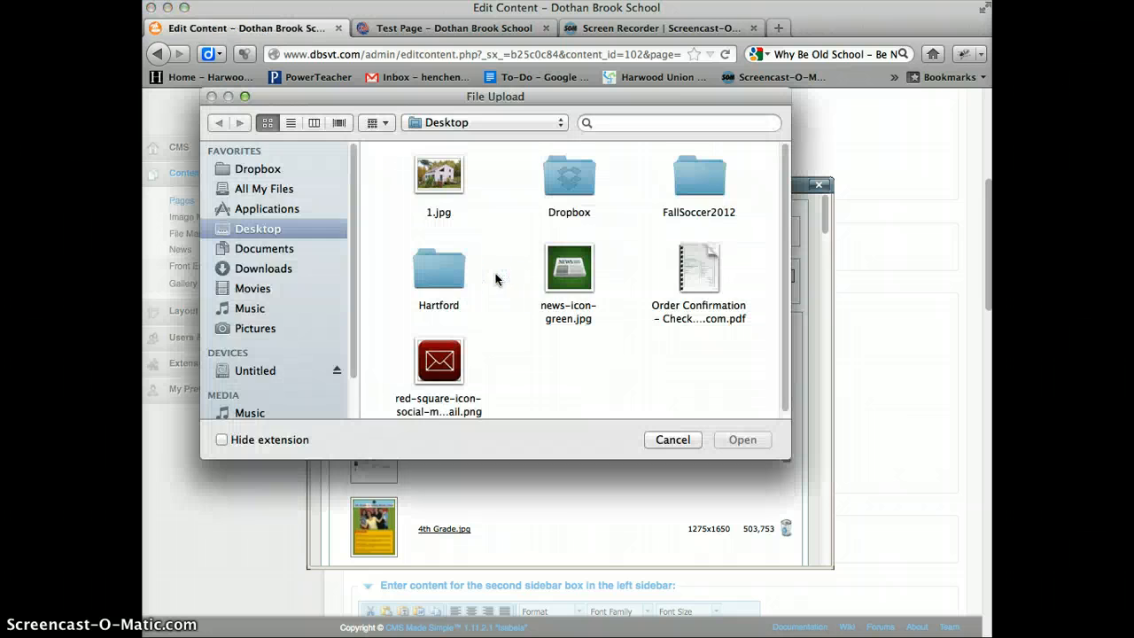
pyautogui.click(434, 178)
pyautogui.doubleClick(437, 180)
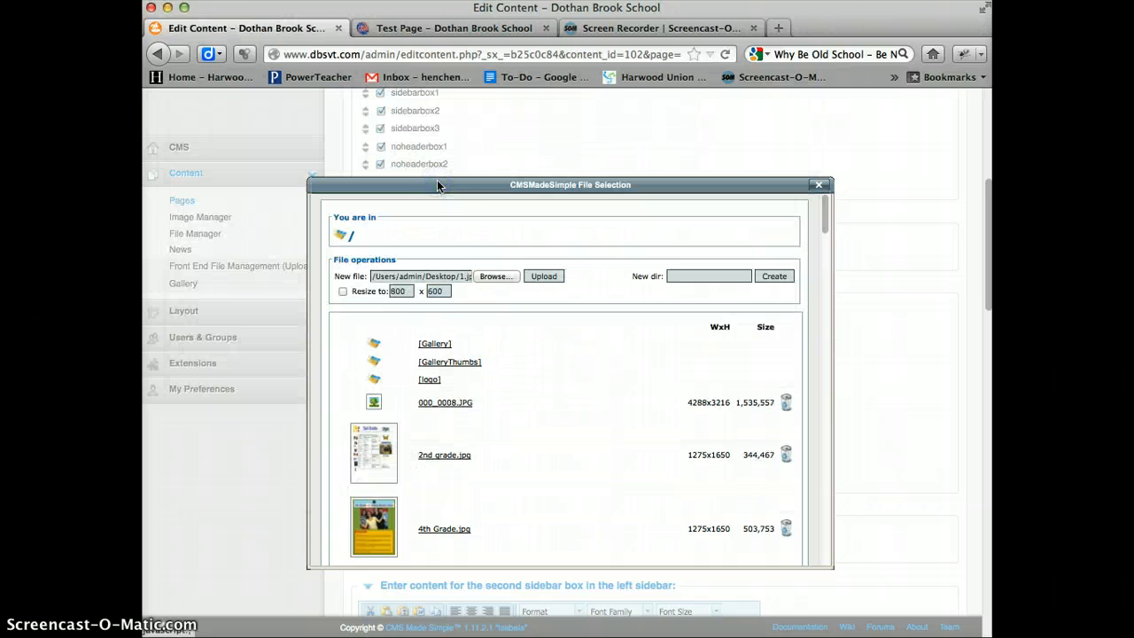
pyautogui.click(538, 276)
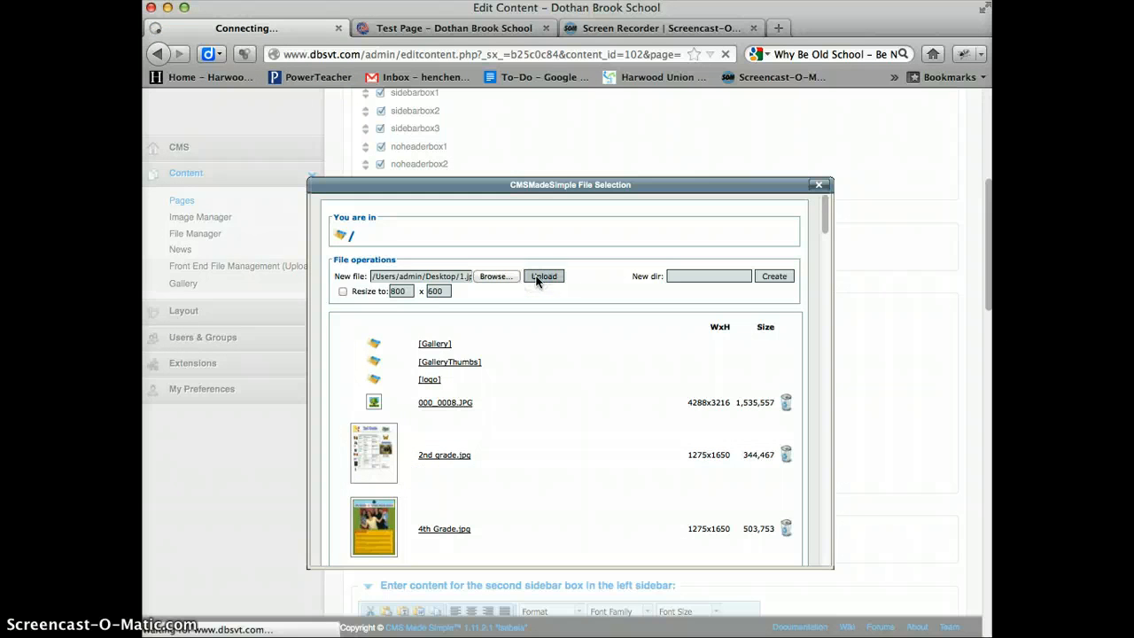
pyautogui.scroll(-3, 428, 372)
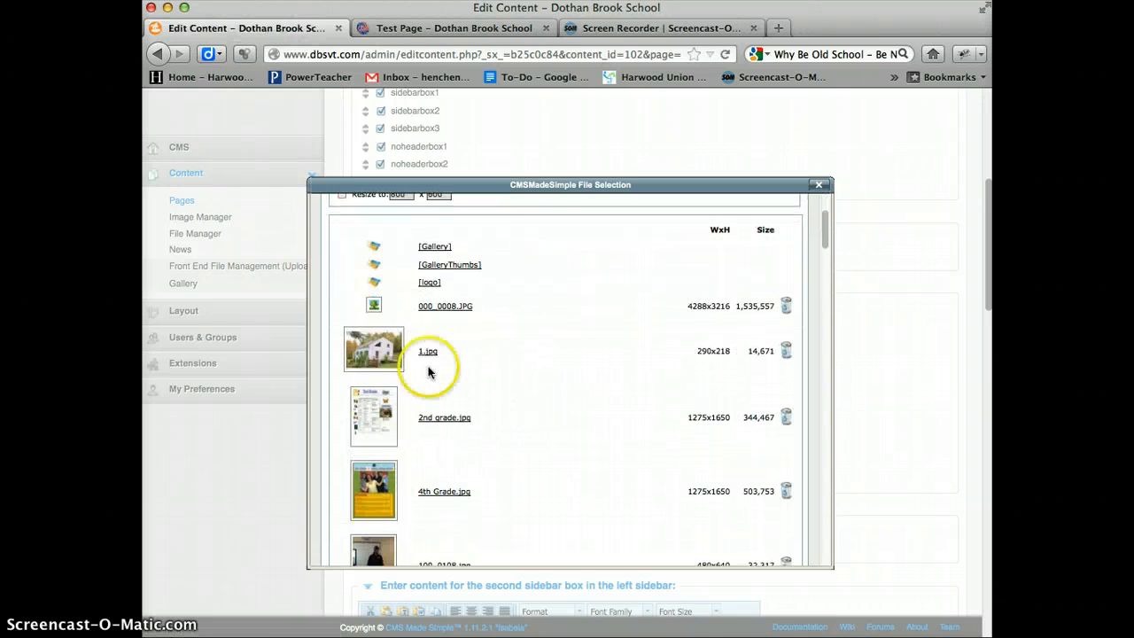
pyautogui.scroll(3, 598, 378)
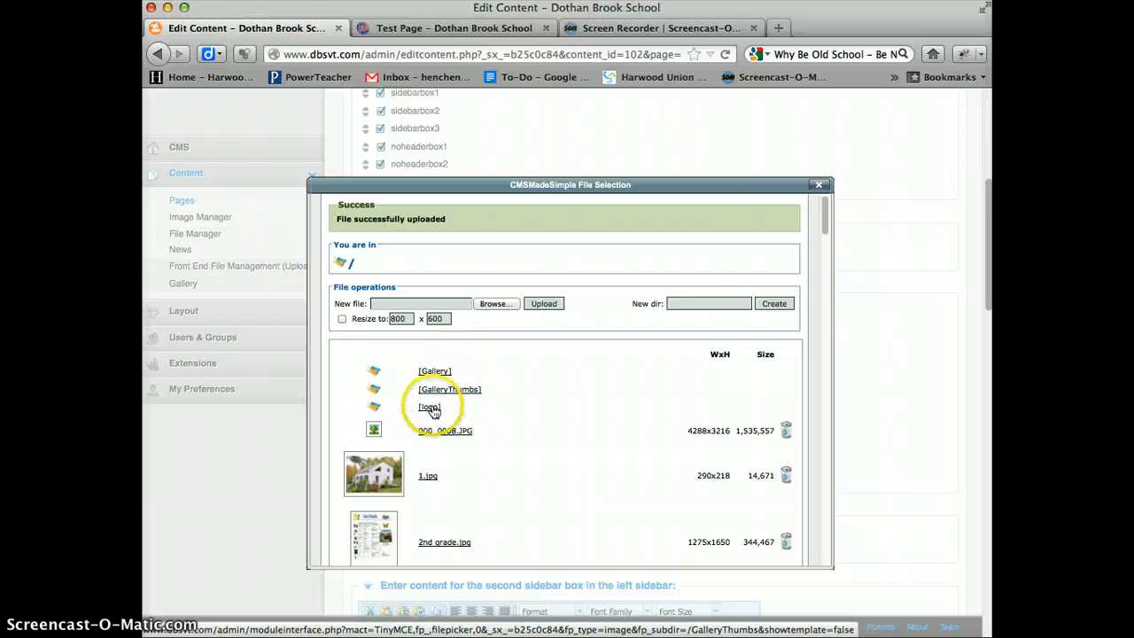
# - Create a new image directory named Houses and open it
pyautogui.click(709, 304)
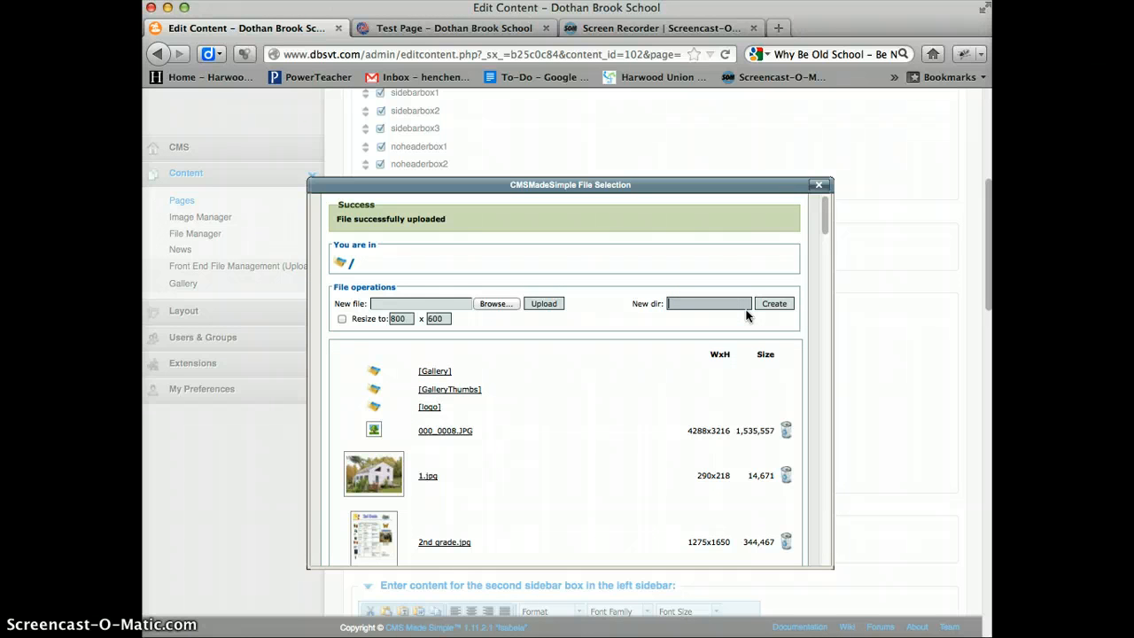
pyautogui.write('Houses')
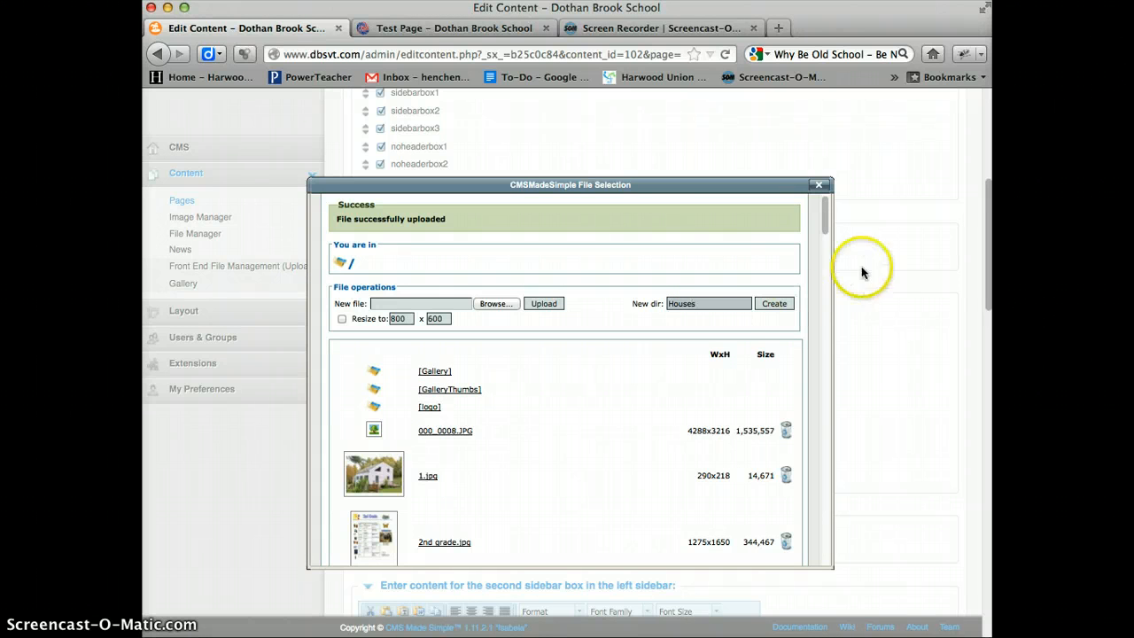
pyautogui.click(772, 304)
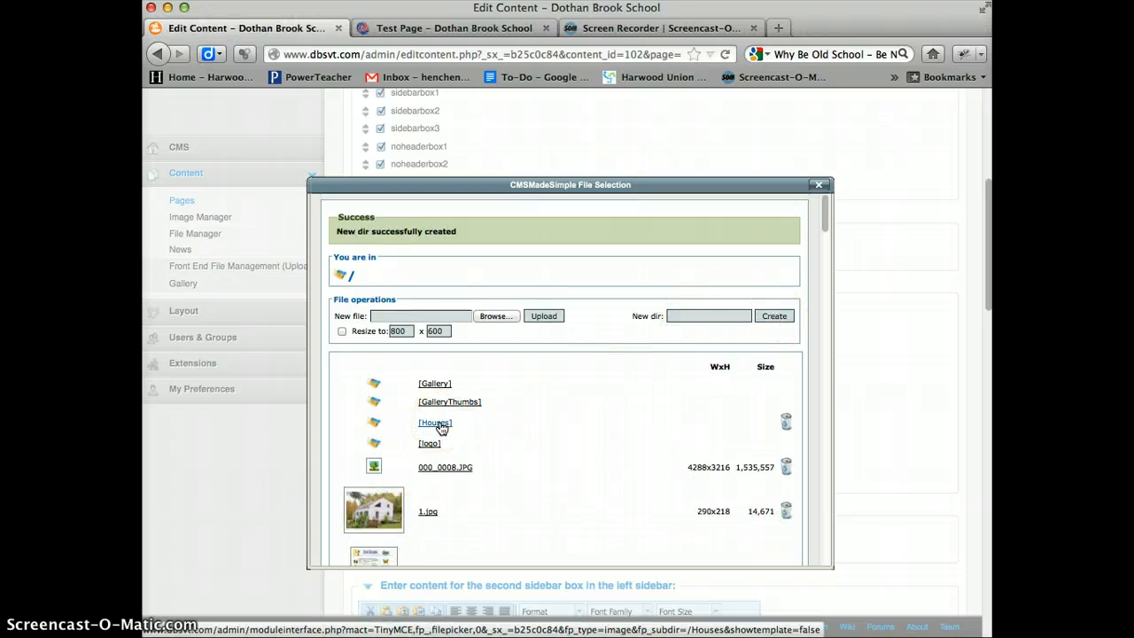
pyautogui.click(435, 423)
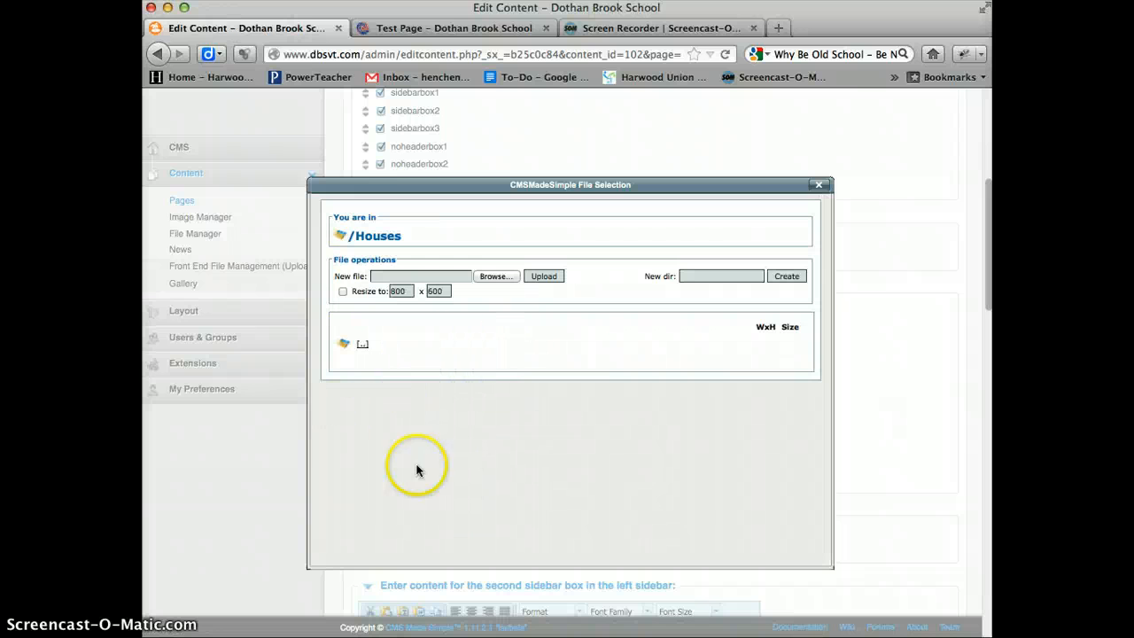
# - Upload 1.jpg from the Desktop into the Houses directory
pyautogui.click(495, 276)
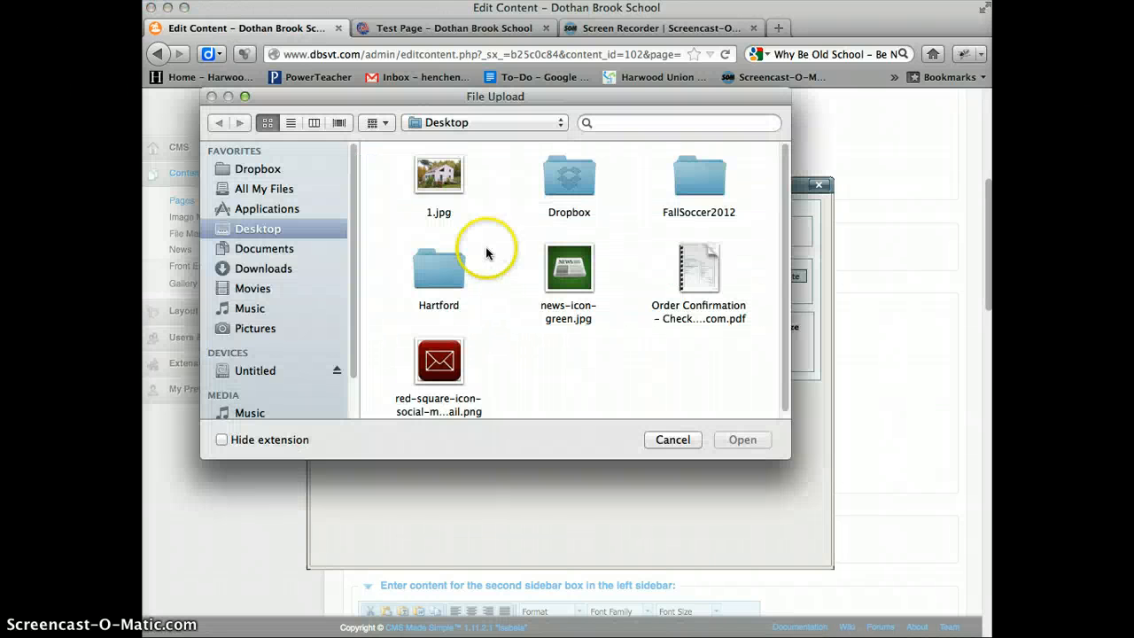
pyautogui.doubleClick(443, 181)
pyautogui.click(551, 279)
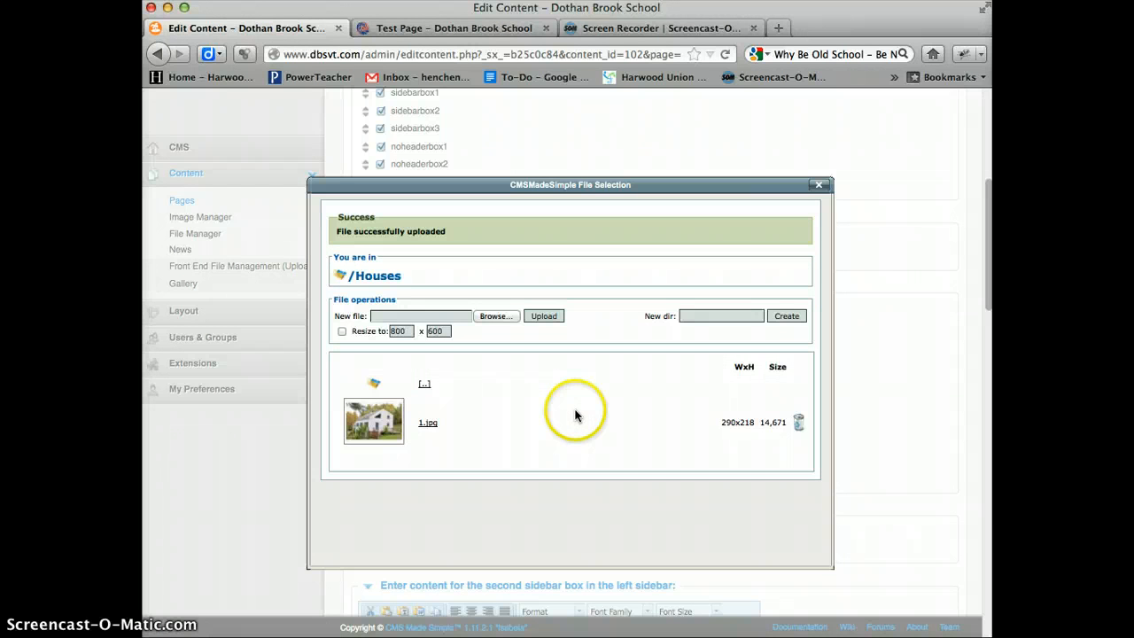
# - Choose DothanMarkup.png from the Desktop's Hartford folder as the next file to upload into Houses
pyautogui.click(401, 332)
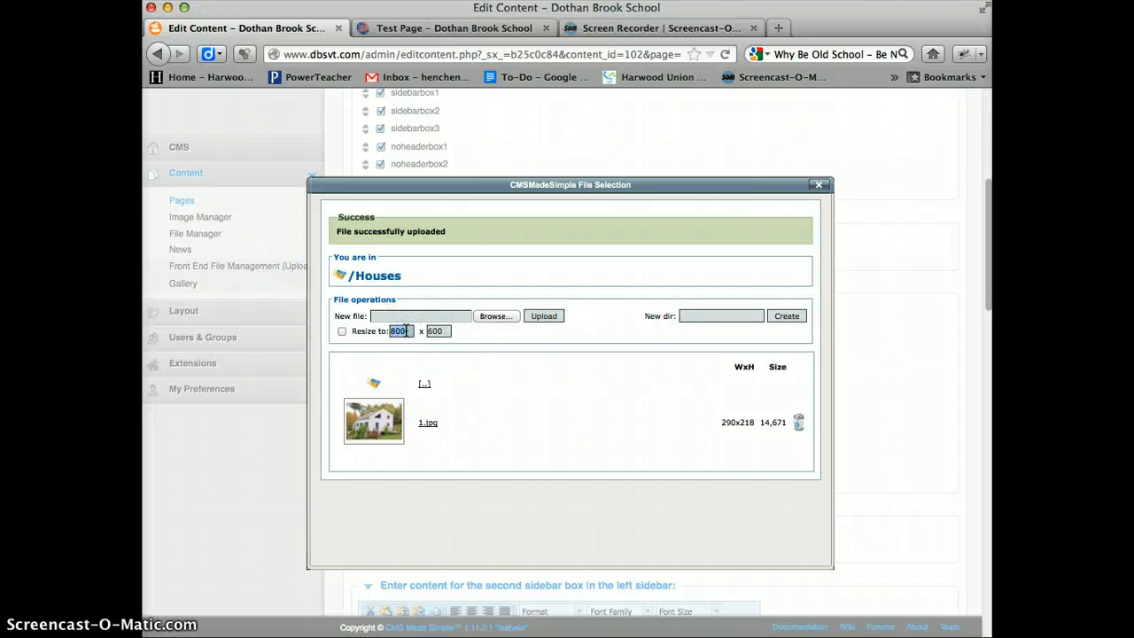
pyautogui.click(498, 317)
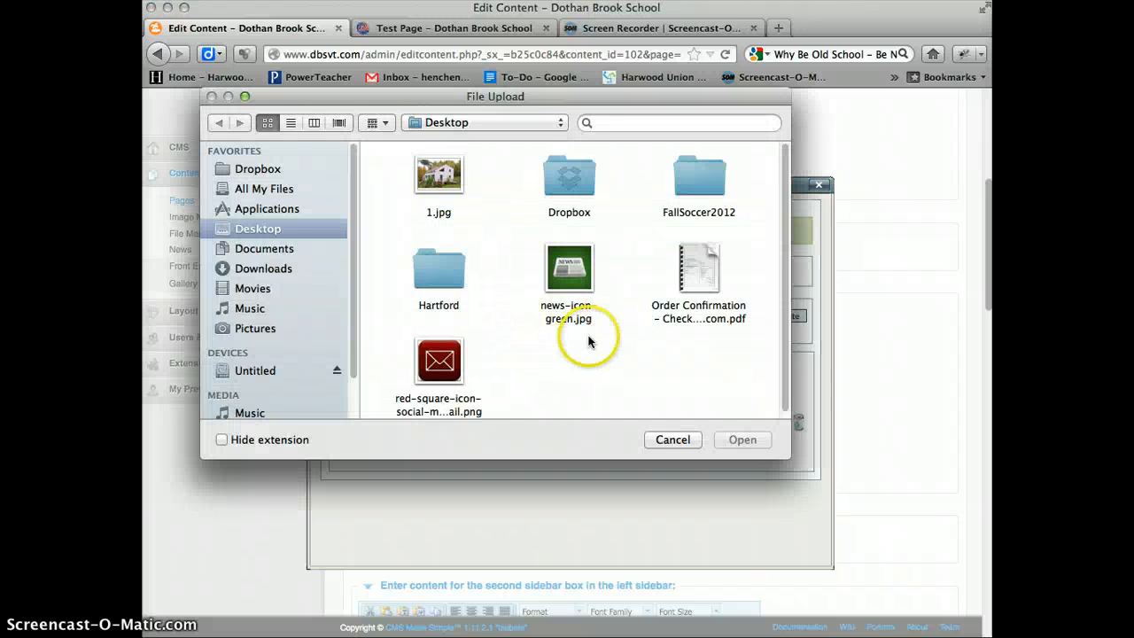
pyautogui.doubleClick(441, 267)
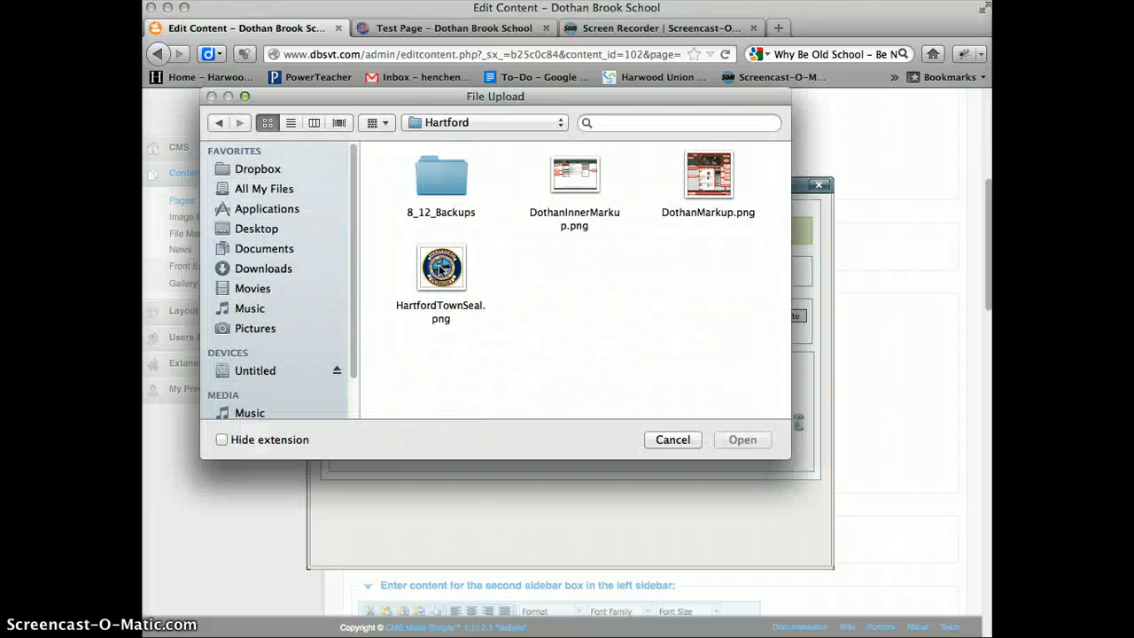
pyautogui.doubleClick(441, 187)
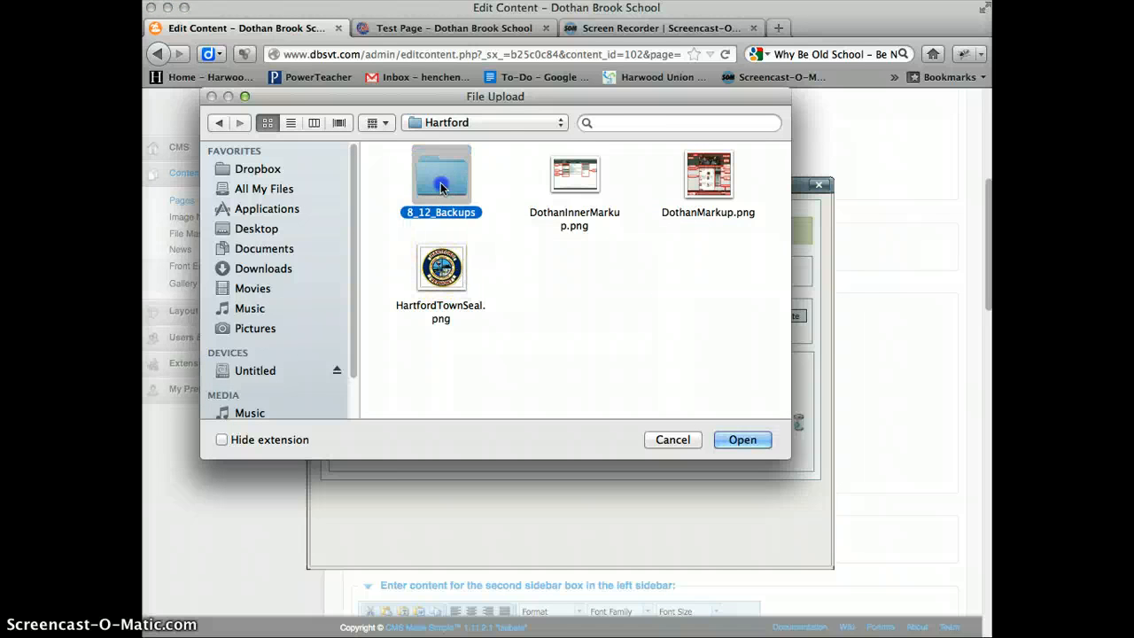
pyautogui.doubleClick(425, 187)
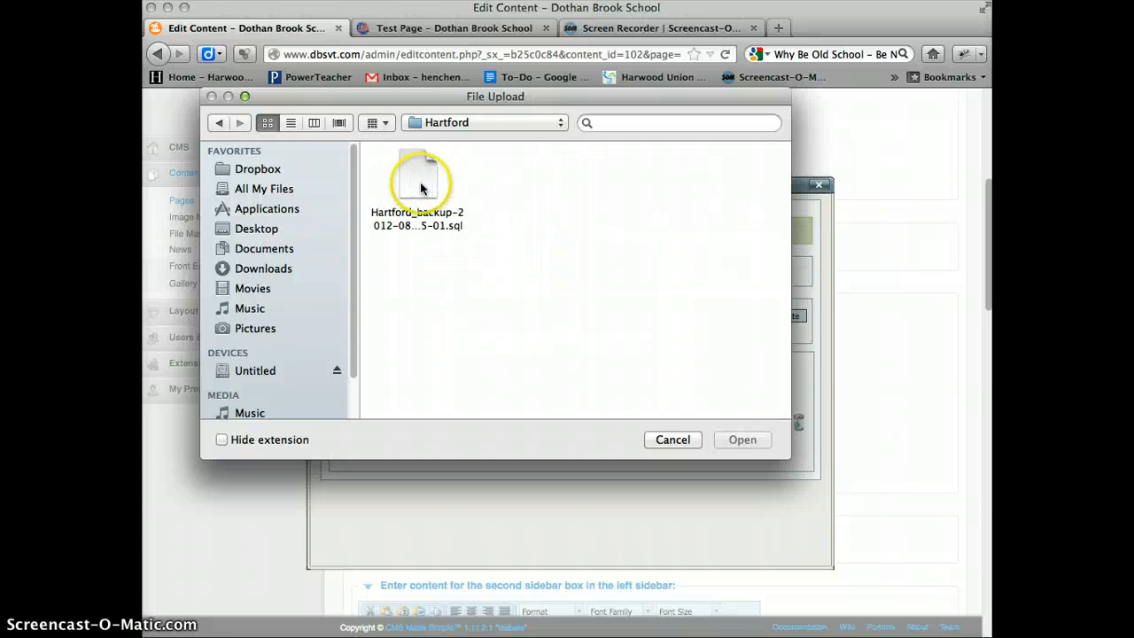
pyautogui.click(221, 123)
pyautogui.click(221, 124)
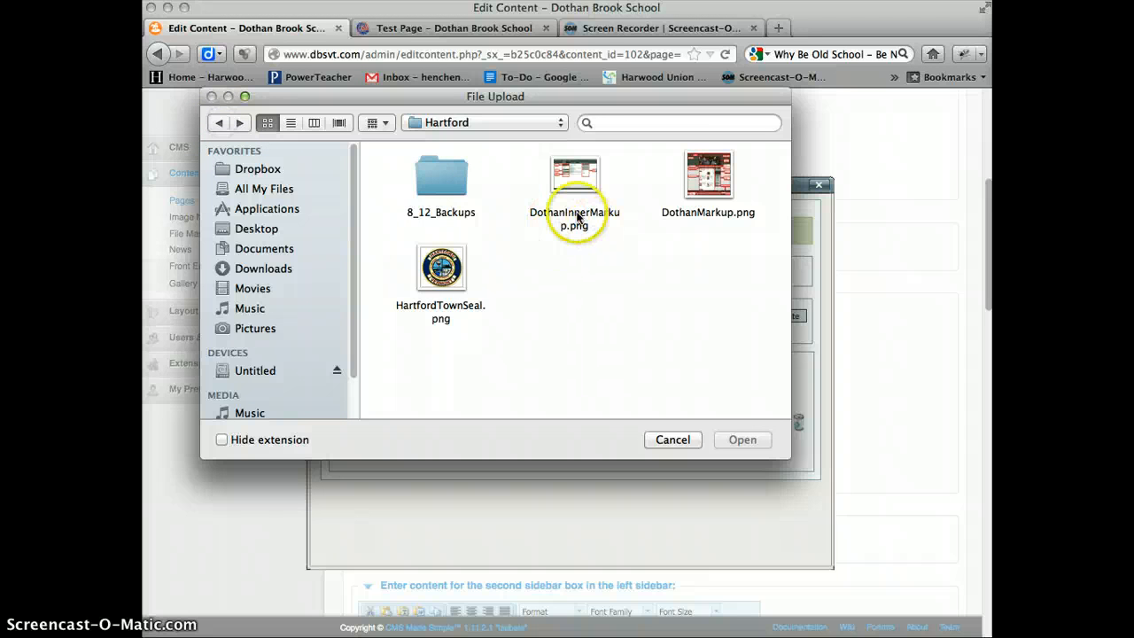
pyautogui.doubleClick(701, 177)
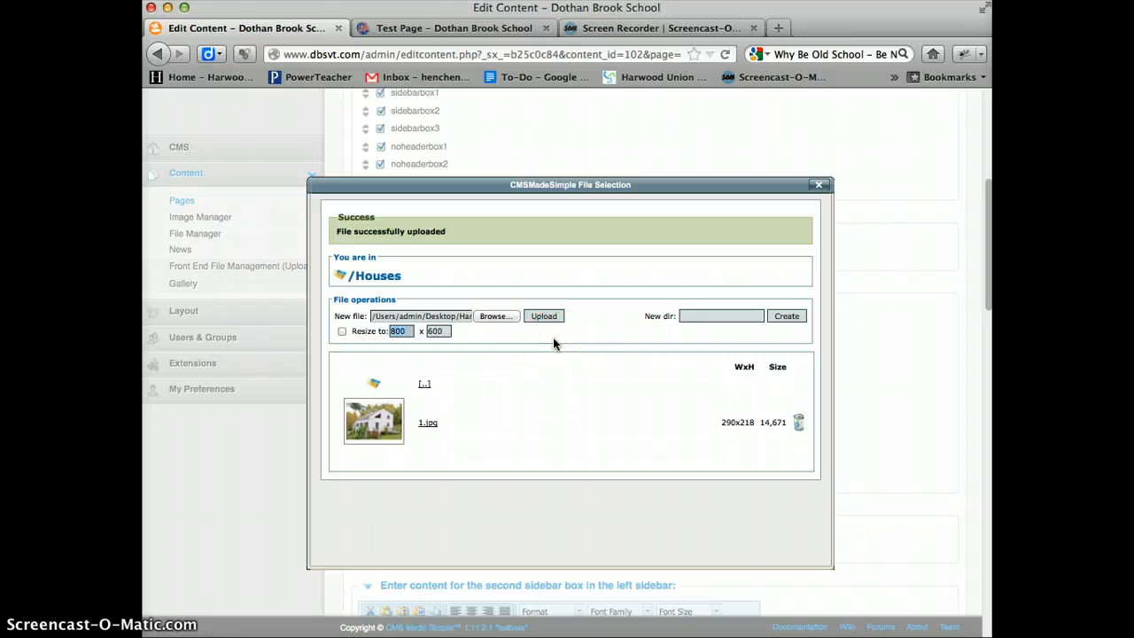
# - Set the resize width to 250, clear the resize height and upload the chosen file
pyautogui.write('250')
pyautogui.doubleClick(434, 331)
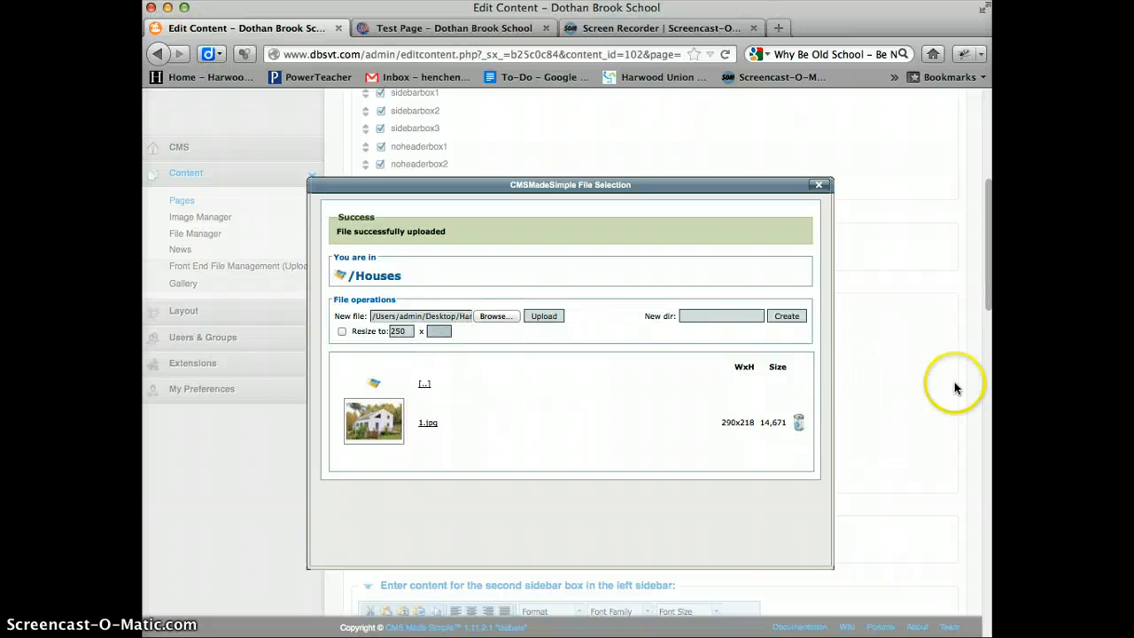
pyautogui.click(547, 317)
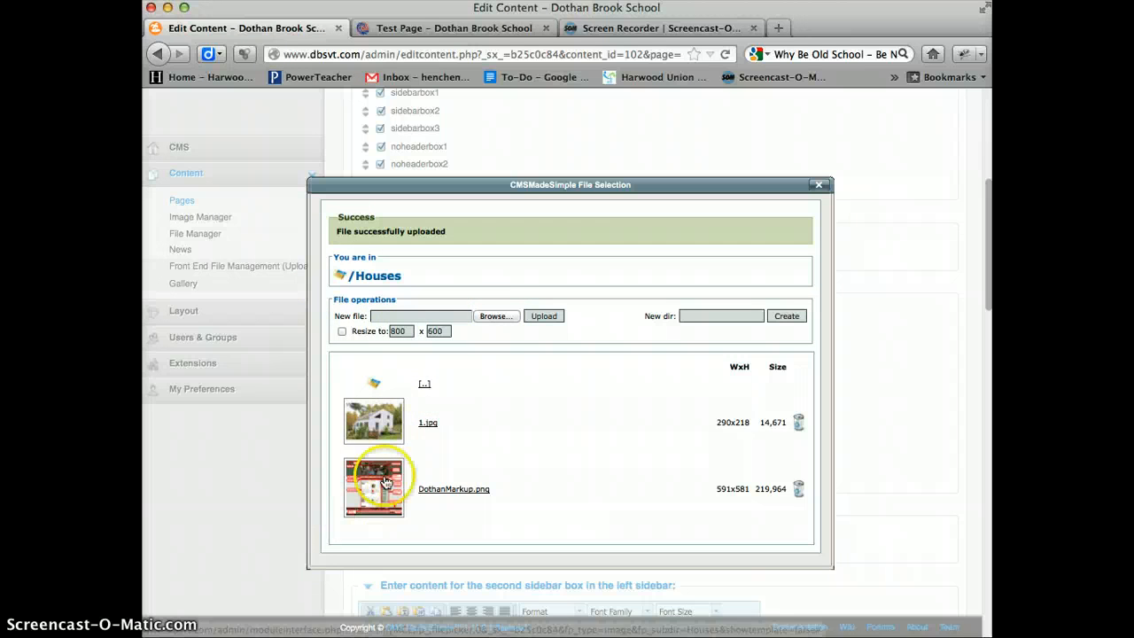
# - Pick 1.jpg from the Houses directory as the image to insert and review its alignment options
pyautogui.click(374, 417)
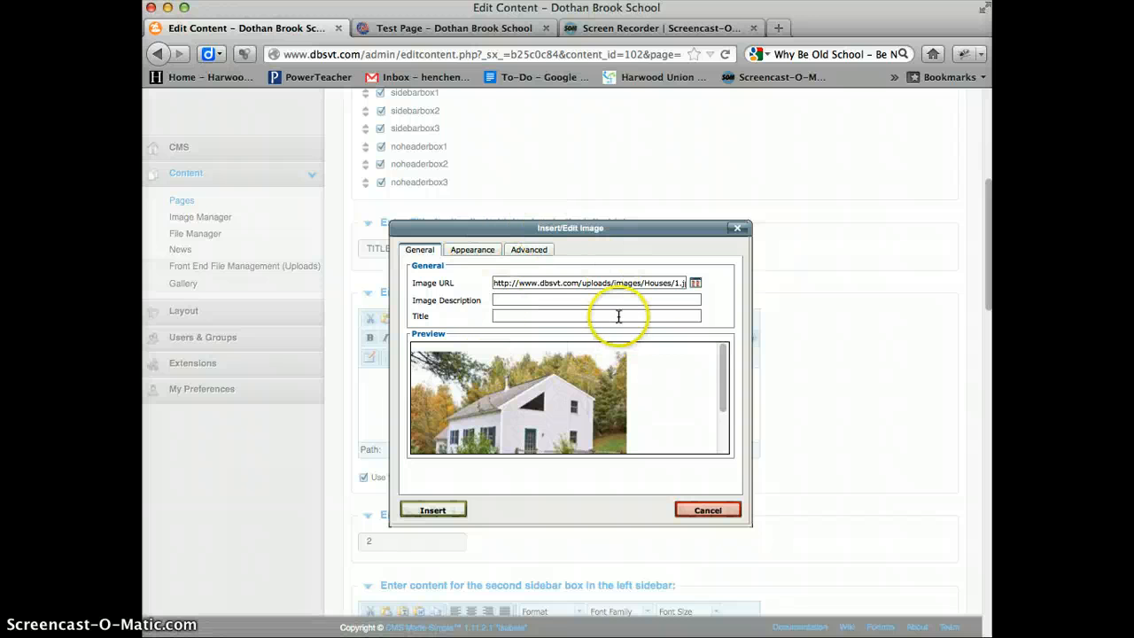
pyautogui.click(478, 254)
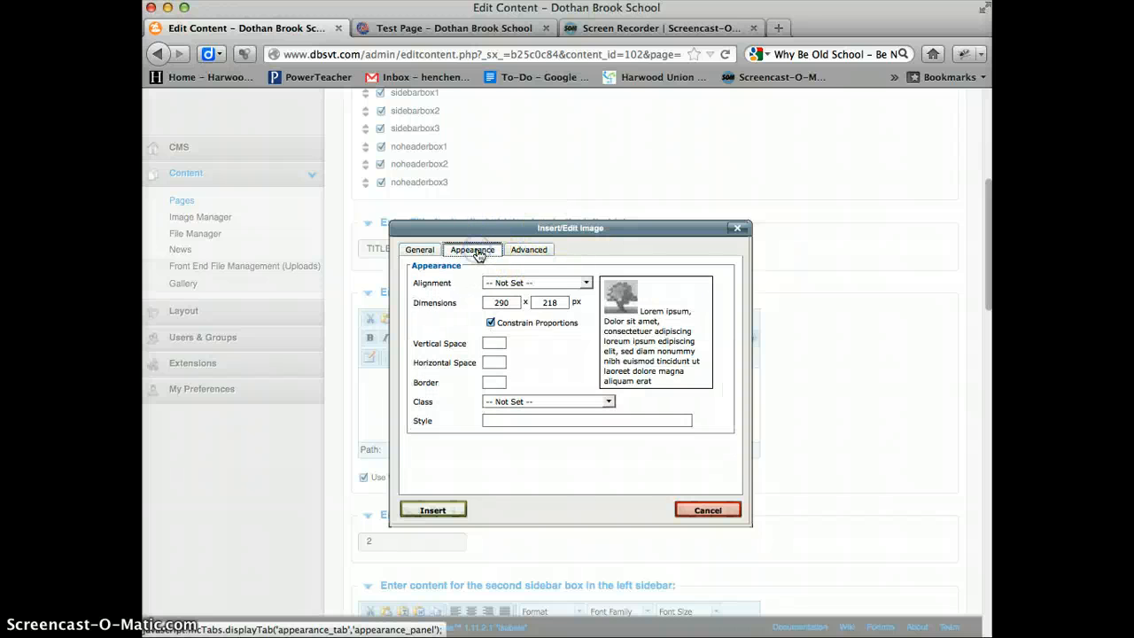
pyautogui.click(587, 283)
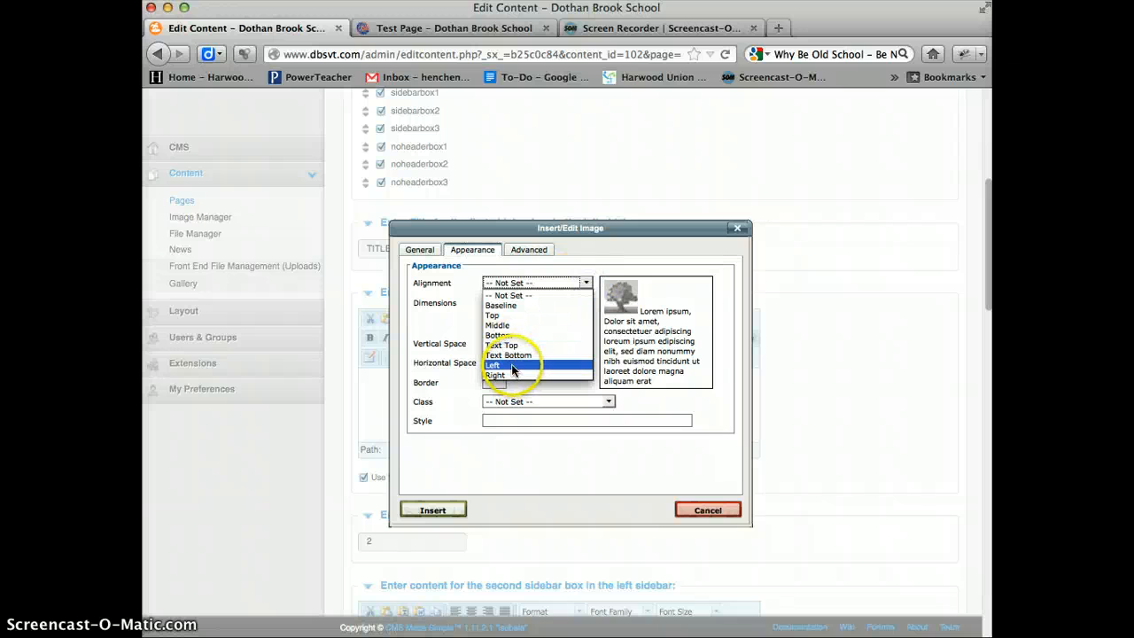
pyautogui.click(622, 253)
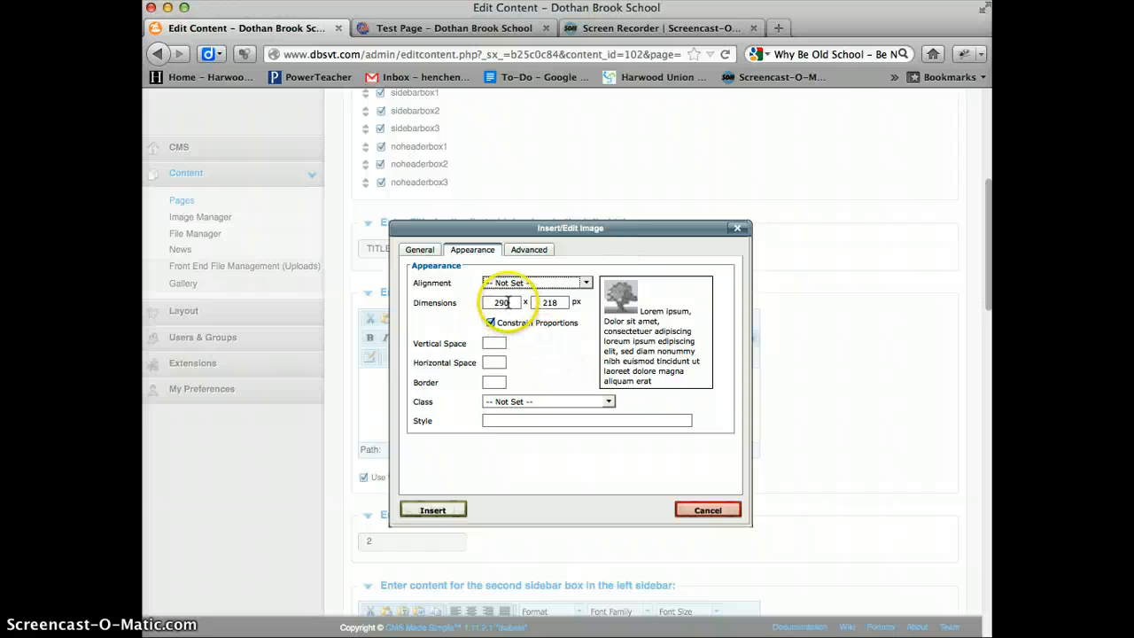
# - Set the image width to 250 px with constrained proportions and insert it into the first left sidebar box
pyautogui.moveTo(509, 302); pyautogui.dragTo(479, 303)
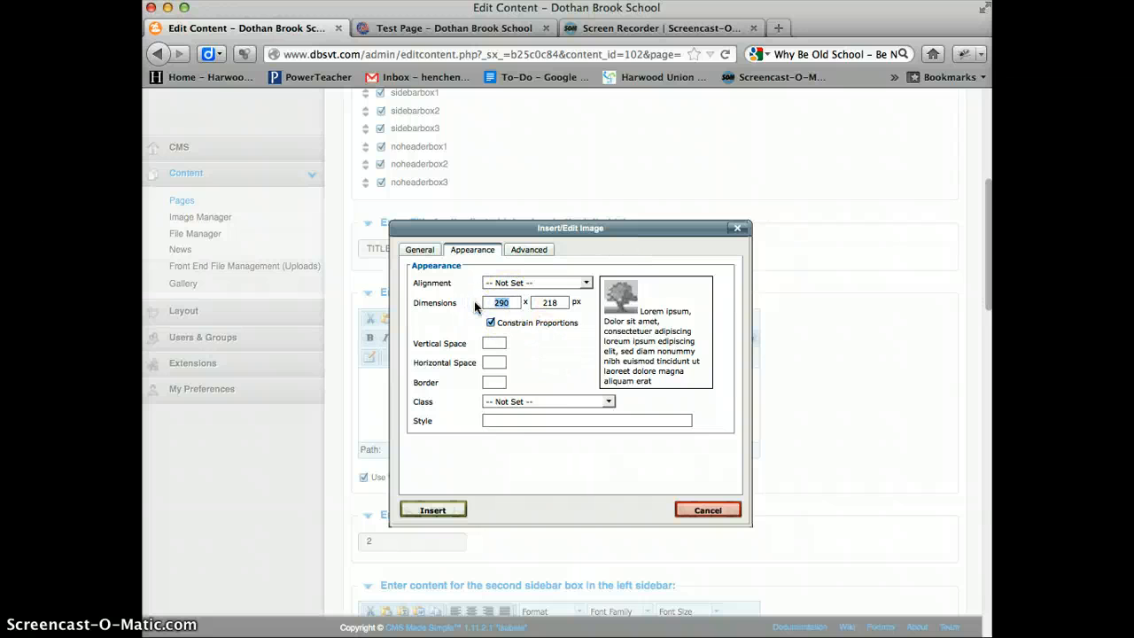
pyautogui.write('250')
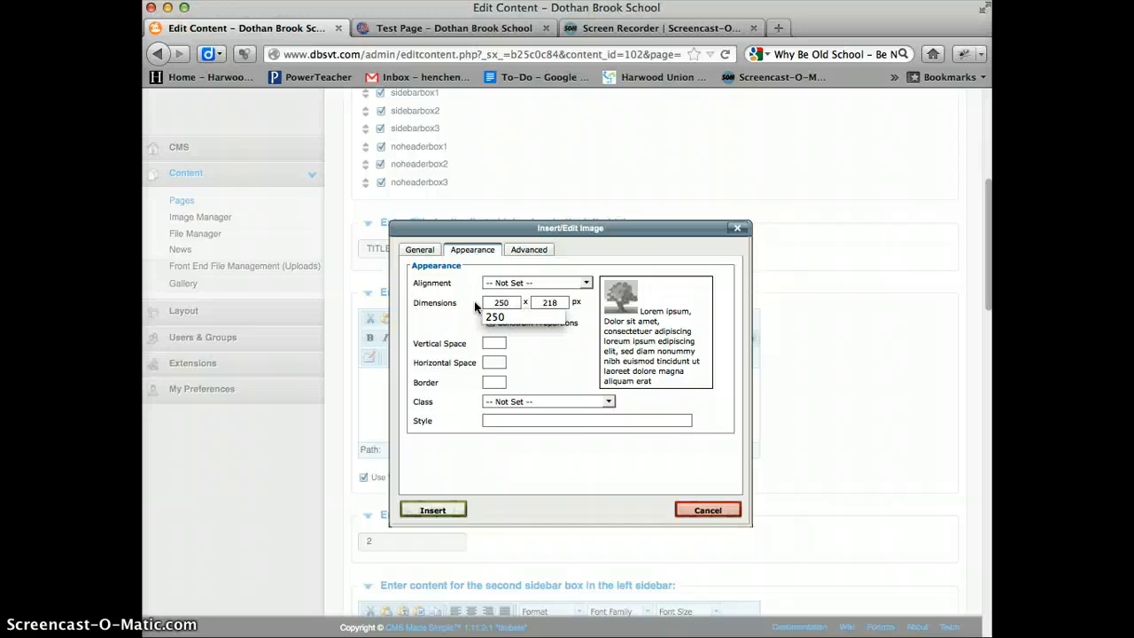
pyautogui.click(530, 351)
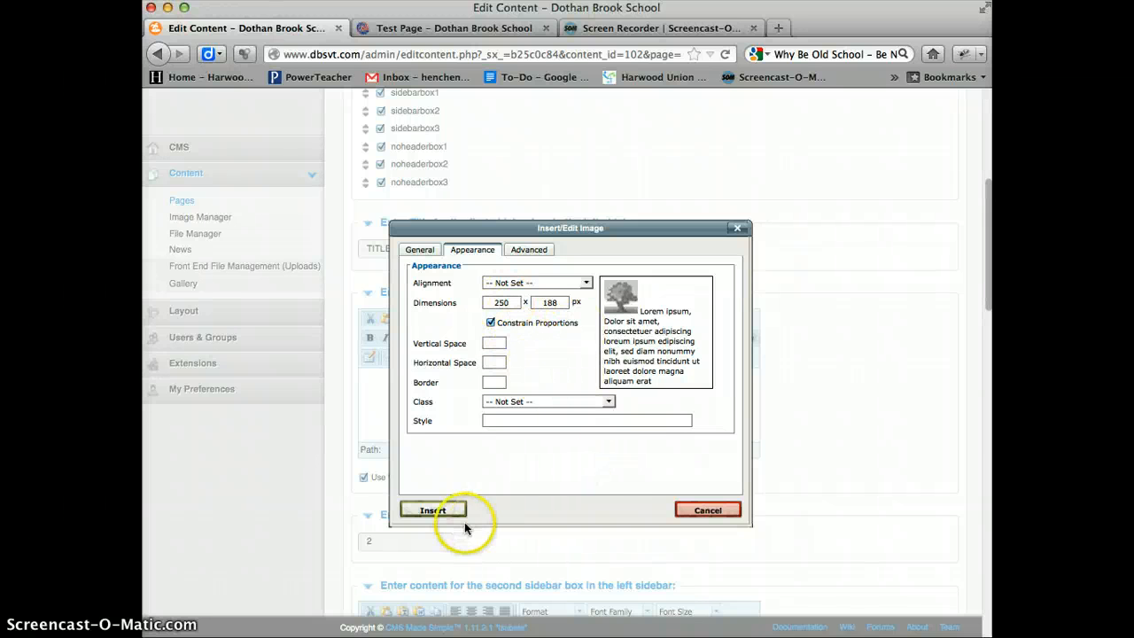
pyautogui.click(434, 511)
pyautogui.scroll(3, 684, 399)
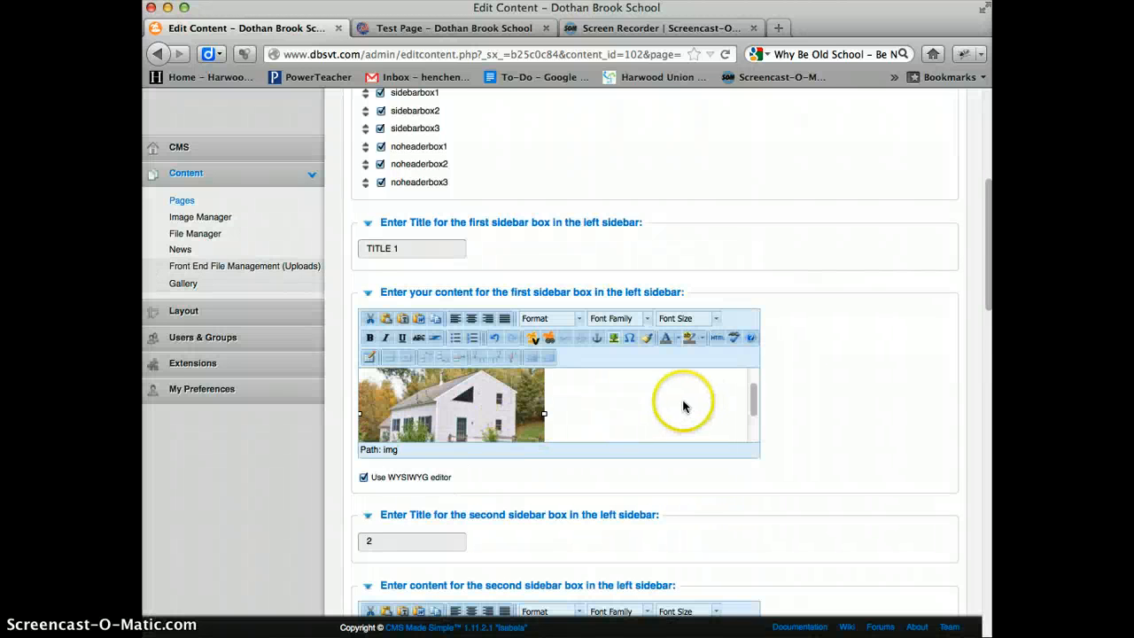
# - Replace the second left sidebar box's title with TITLE 2
pyautogui.scroll(-4, 809, 392)
pyautogui.scroll(-2, 808, 400)
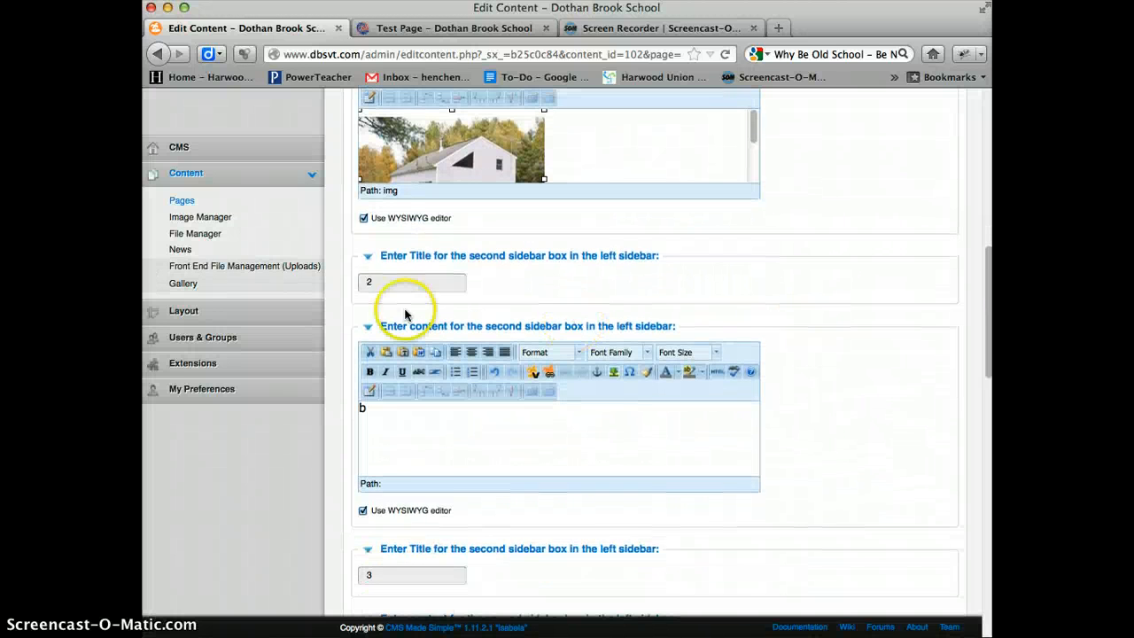
pyautogui.click(369, 280)
pyautogui.press('BackSpace')
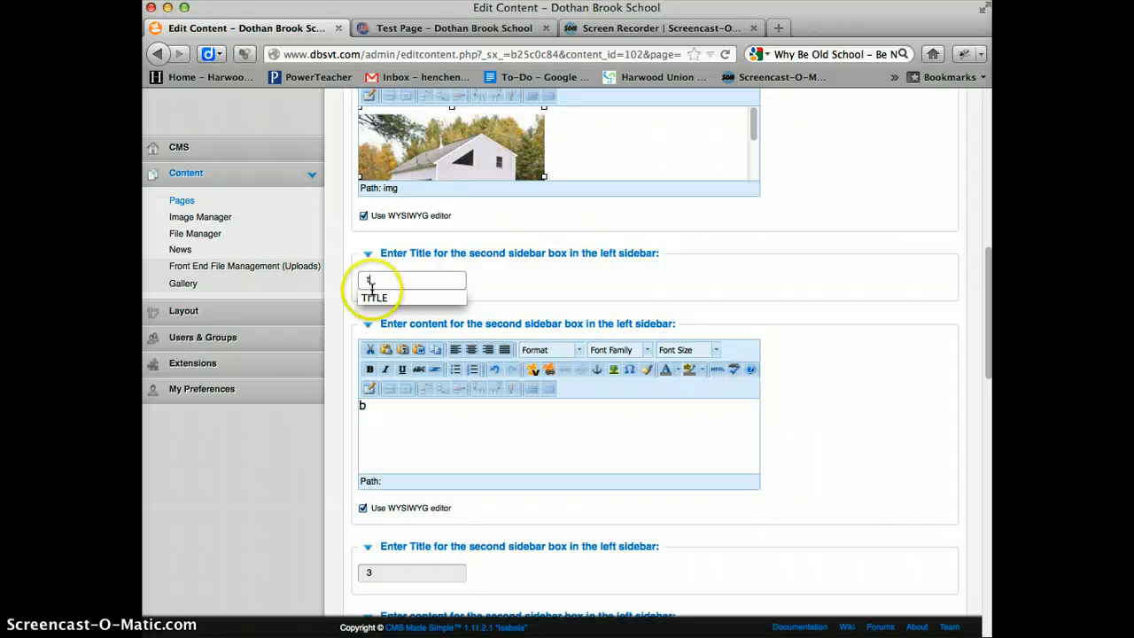
pyautogui.click(403, 299)
pyautogui.write('2')
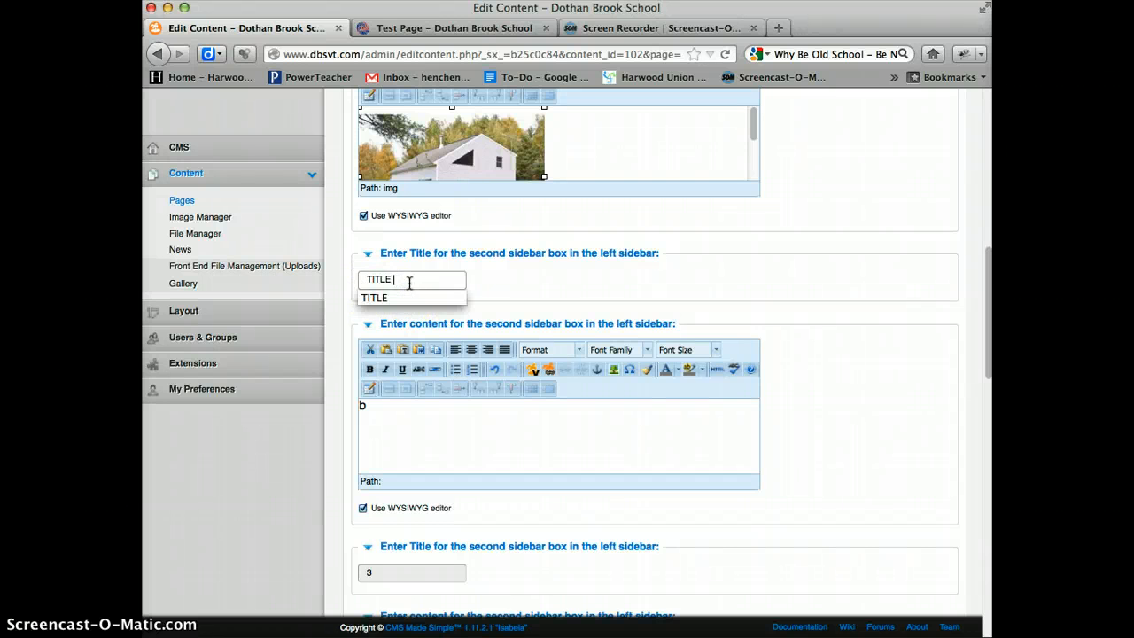
# - Clear the second sidebar box's placeholder text and open the Houses directory to choose an image for it
pyautogui.click(412, 418)
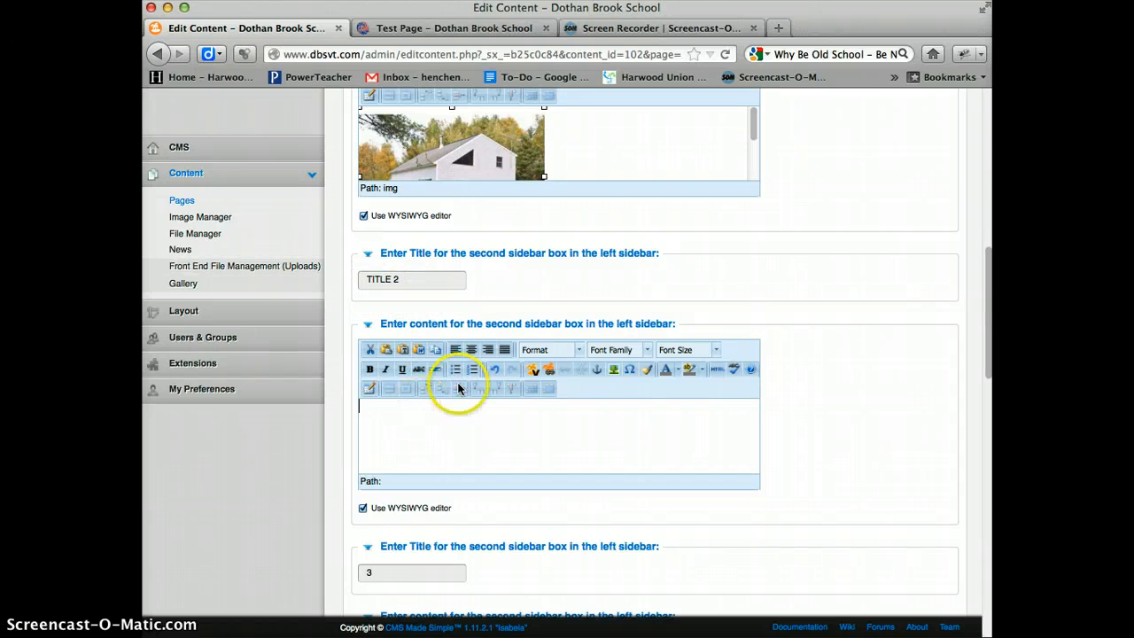
pyautogui.click(613, 370)
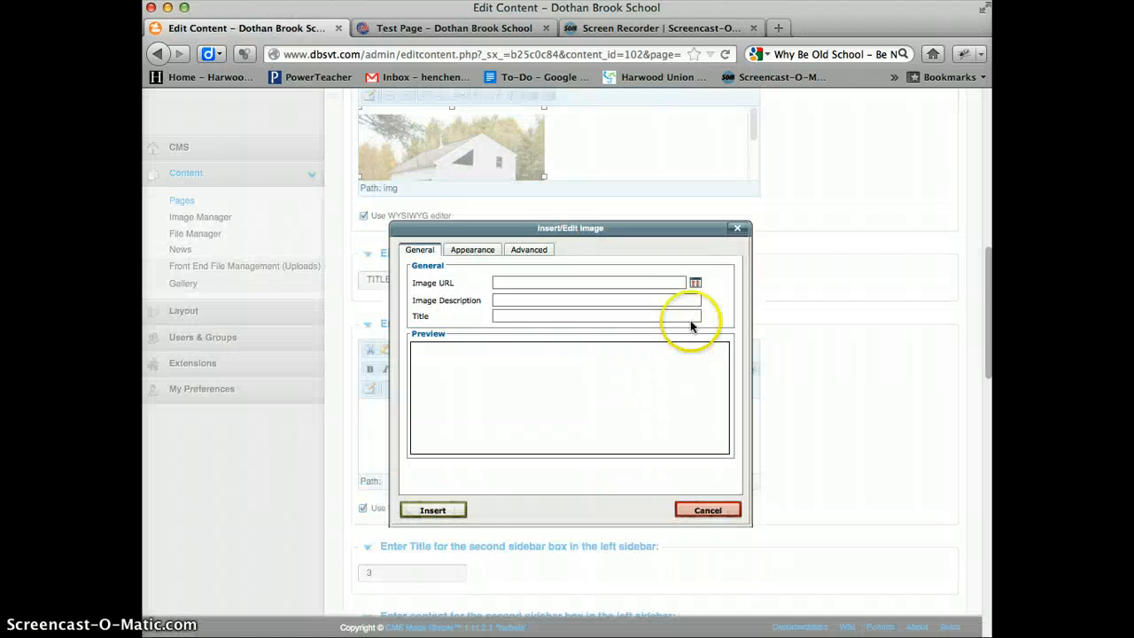
pyautogui.click(696, 282)
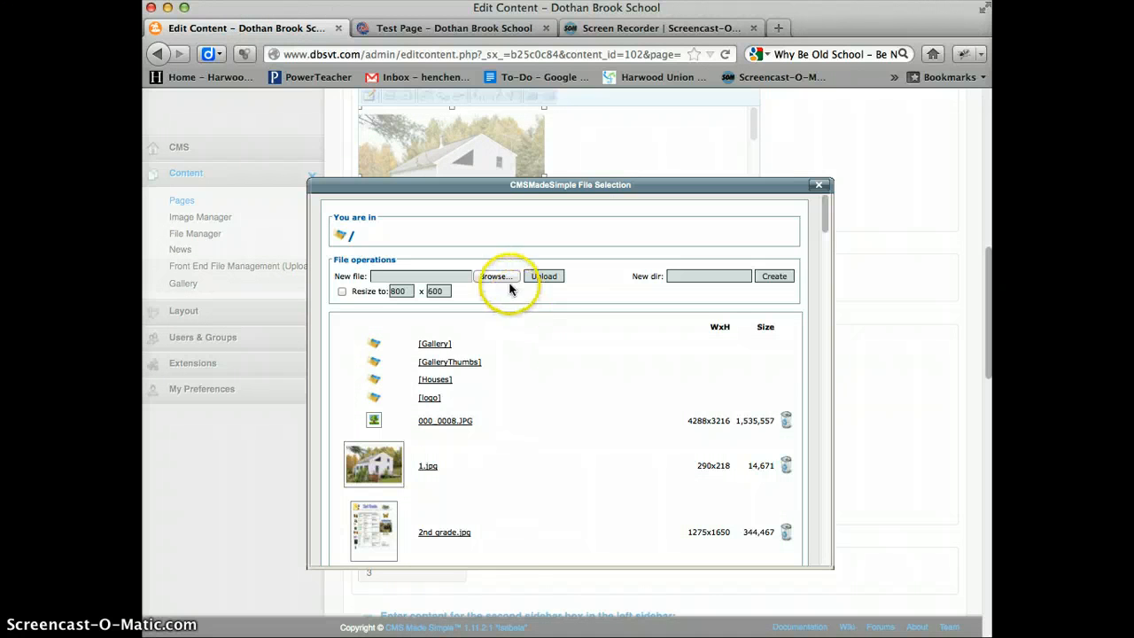
pyautogui.click(439, 379)
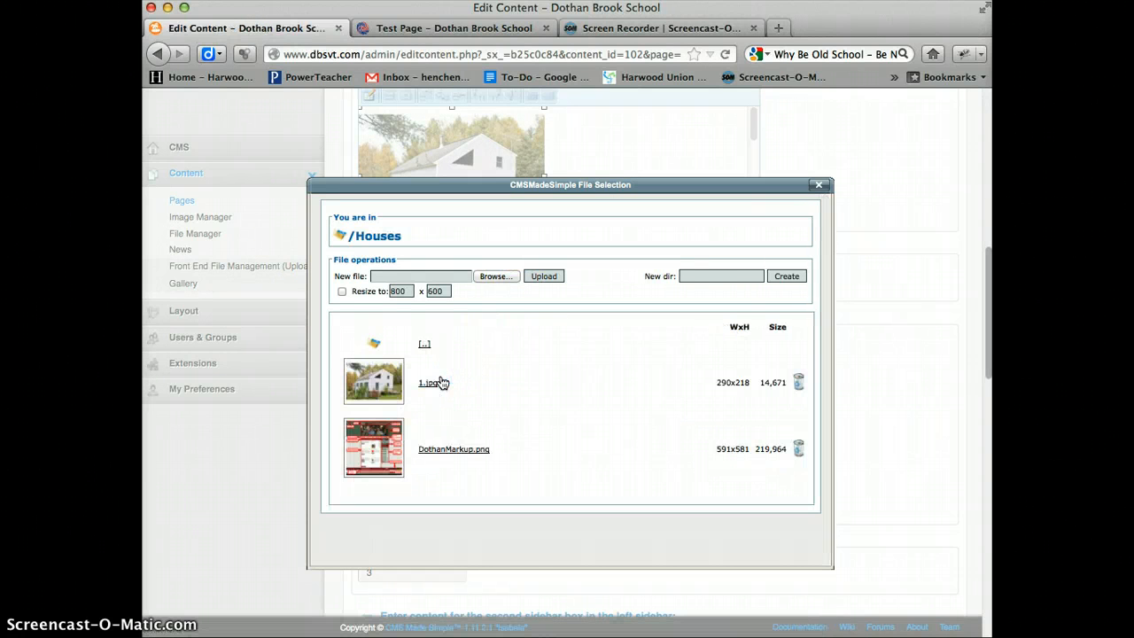
# - Upload HartfordTownSeal.png from the Desktop's Hartford folder into the Houses directory without resizing
pyautogui.click(544, 276)
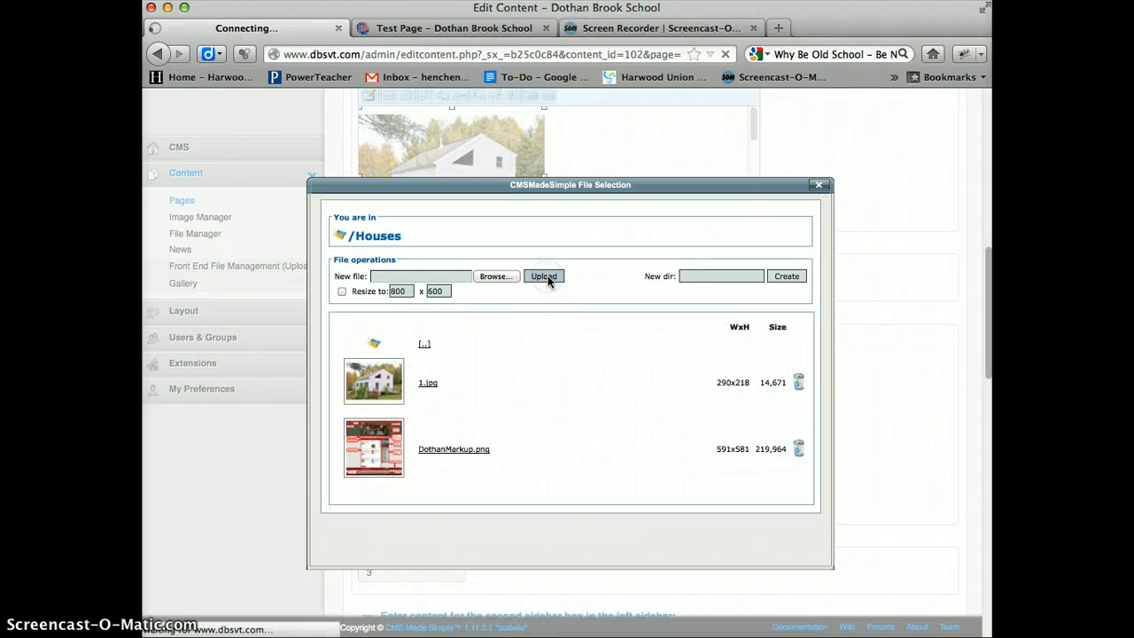
pyautogui.click(496, 316)
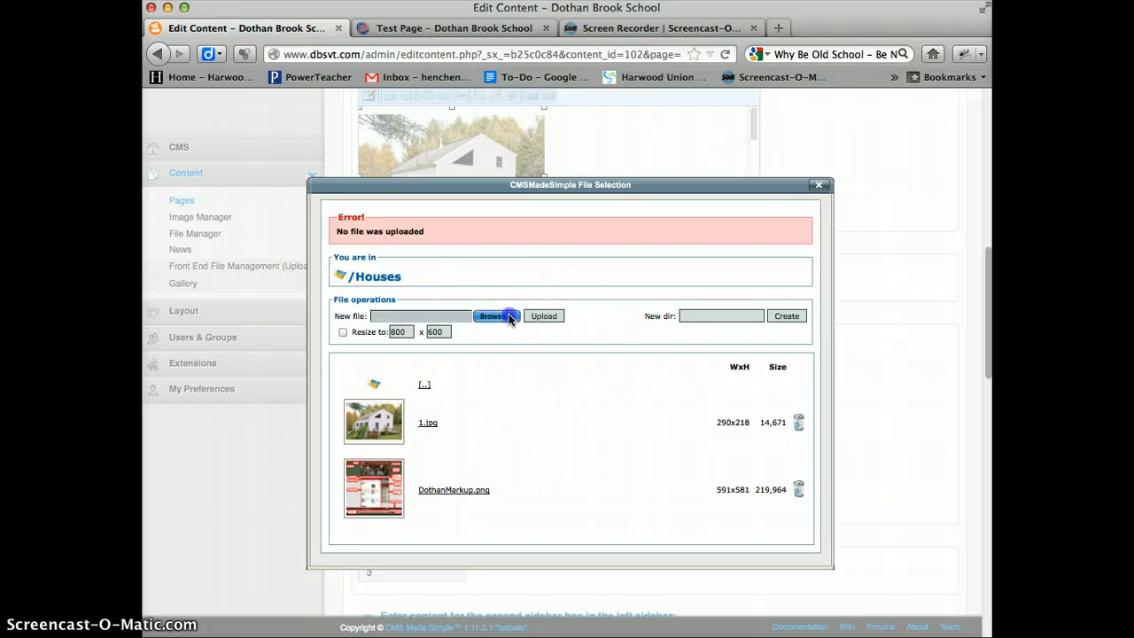
pyautogui.click(455, 273)
pyautogui.doubleClick(454, 273)
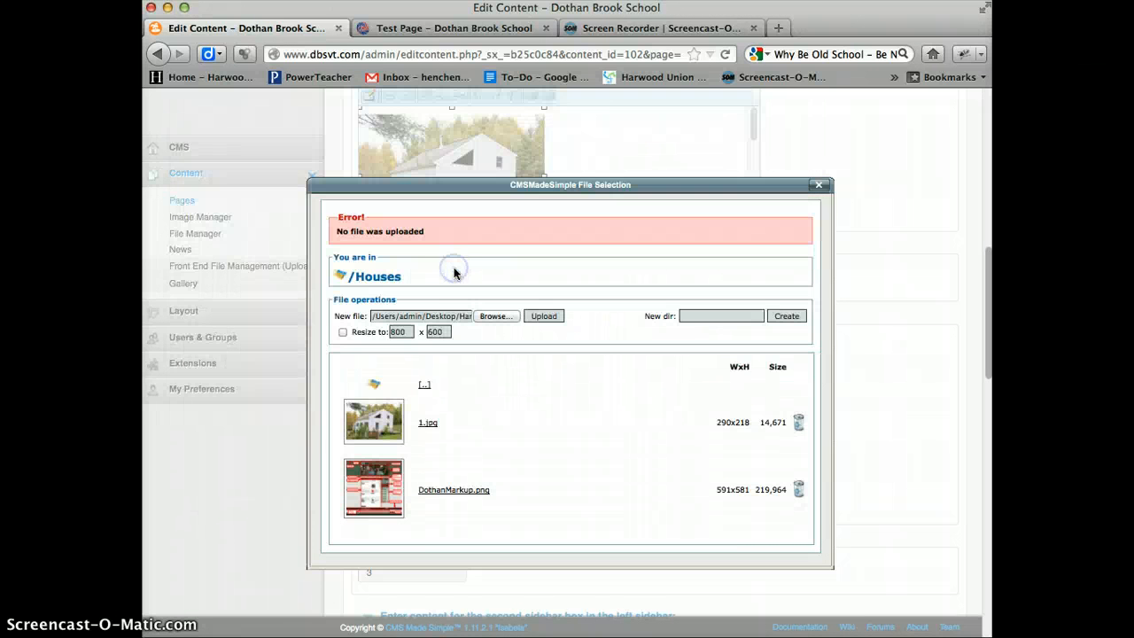
pyautogui.click(544, 316)
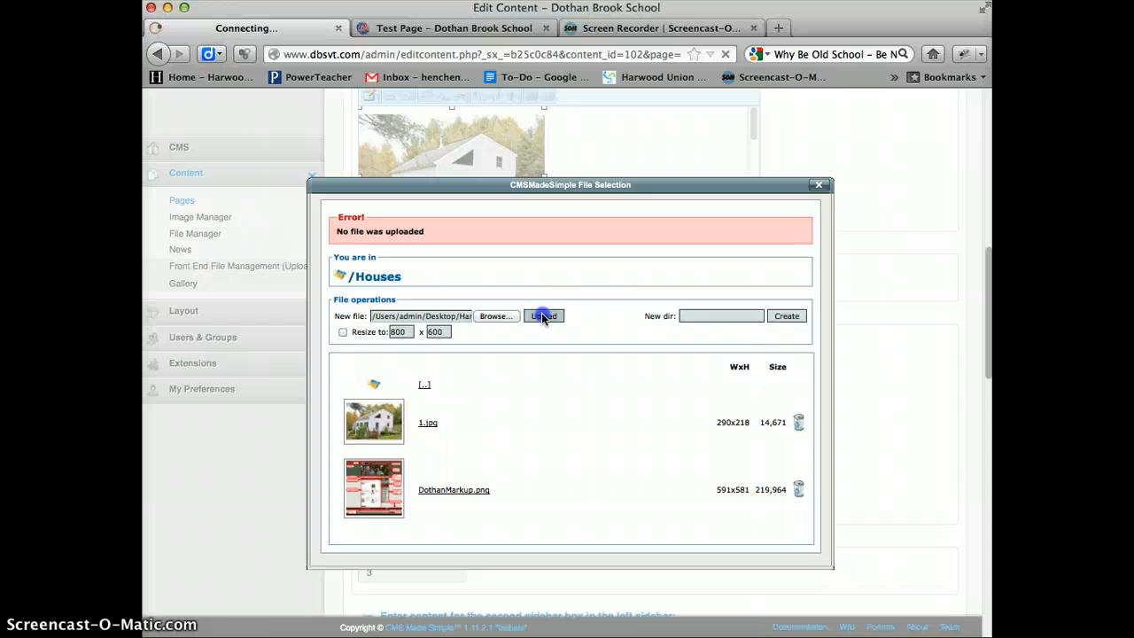
pyautogui.click(597, 392)
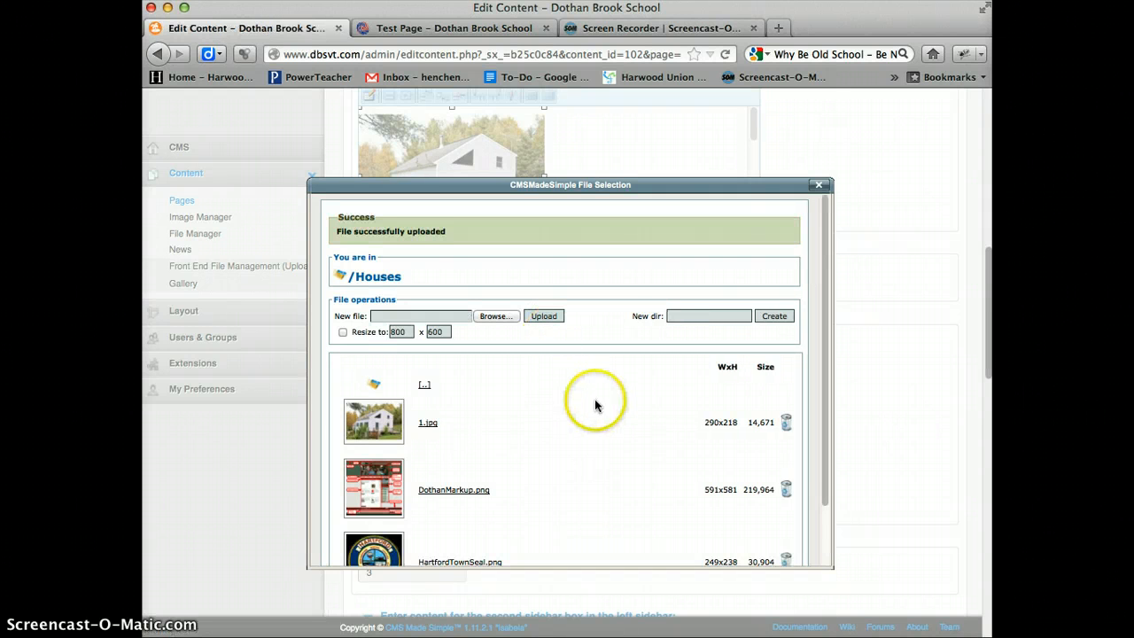
# - Pick HartfordTownSeal.png from Houses as the image for the second sidebar box
pyautogui.scroll(-5, 600, 408)
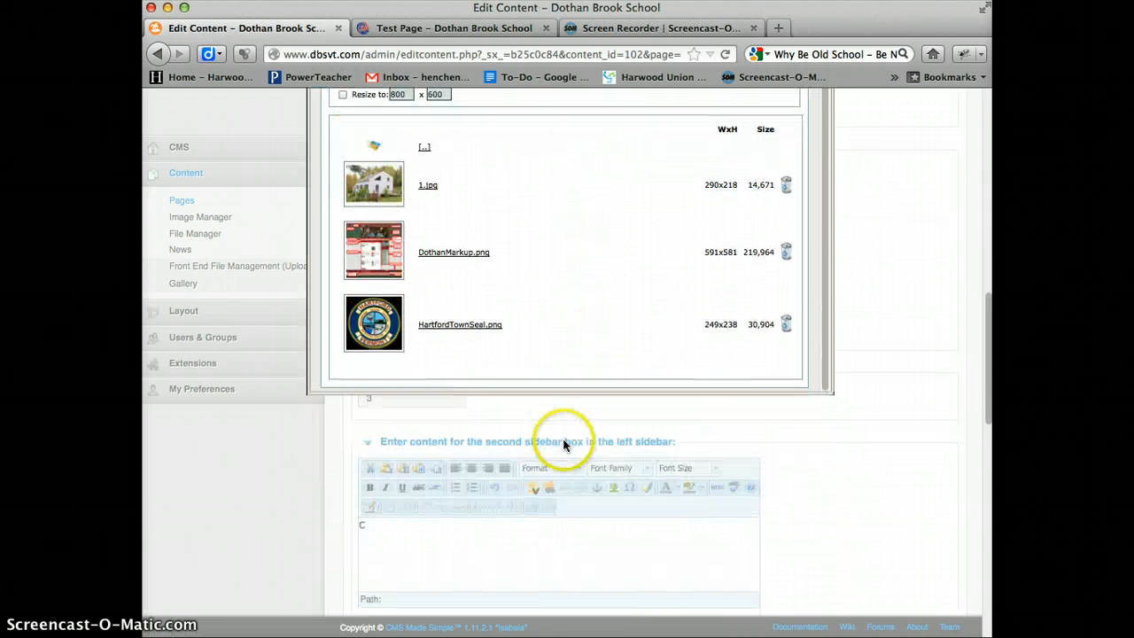
pyautogui.click(467, 325)
pyautogui.scroll(5, 576, 314)
# - Set the seal image's width to 100 px with constrained proportions and insert it into the second sidebar box
pyautogui.click(472, 287)
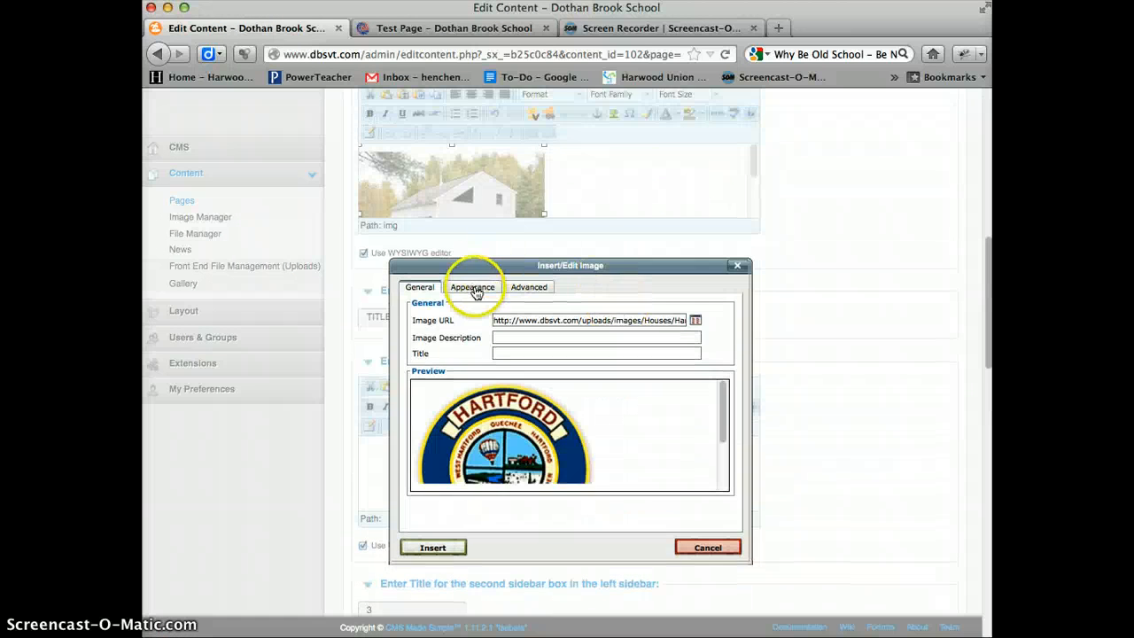
pyautogui.click(511, 340)
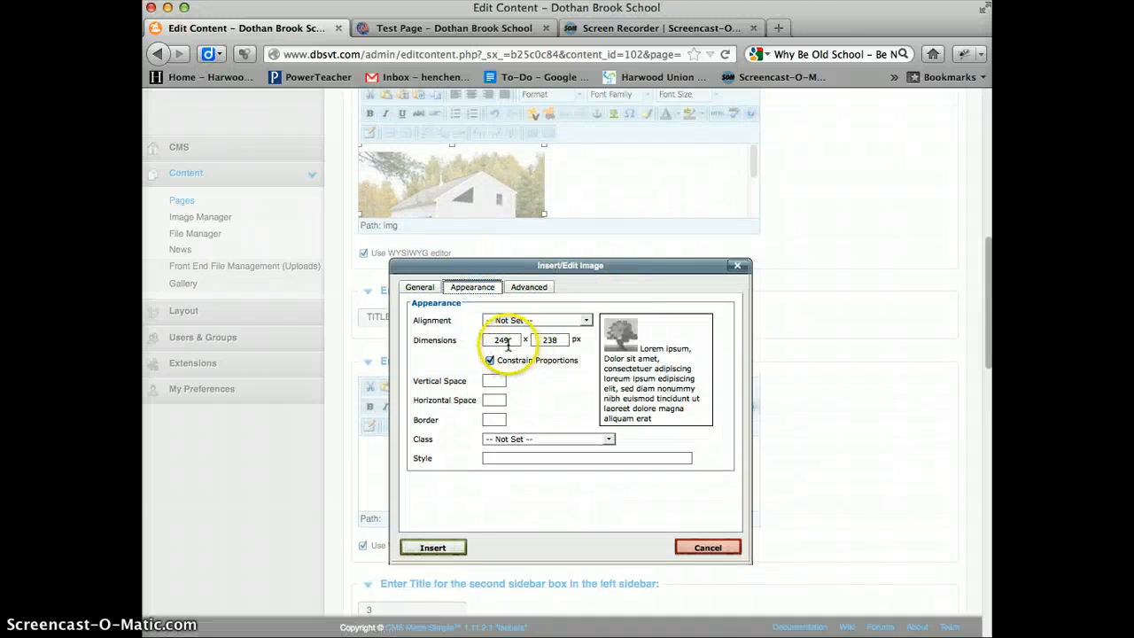
pyautogui.click(667, 343)
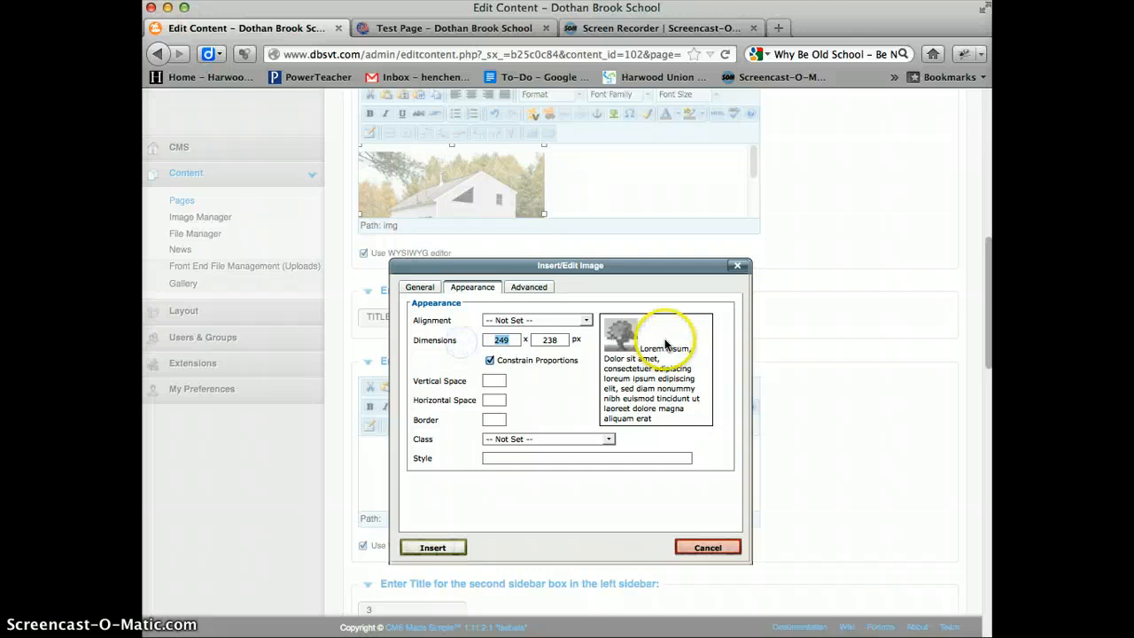
pyautogui.write('100')
pyautogui.click(542, 405)
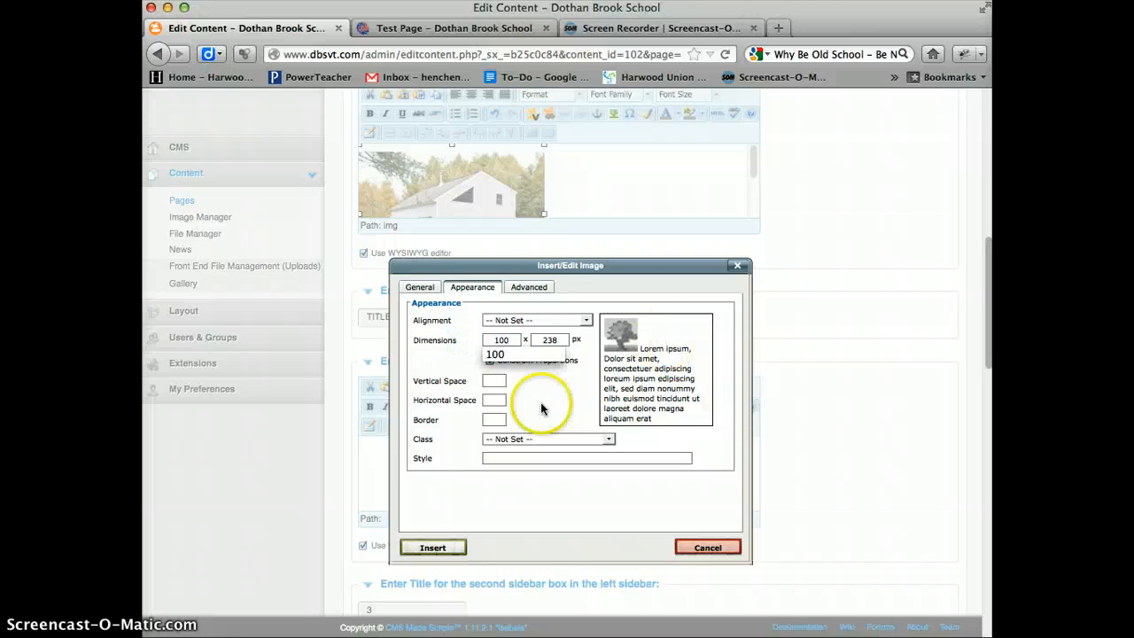
pyautogui.click(558, 339)
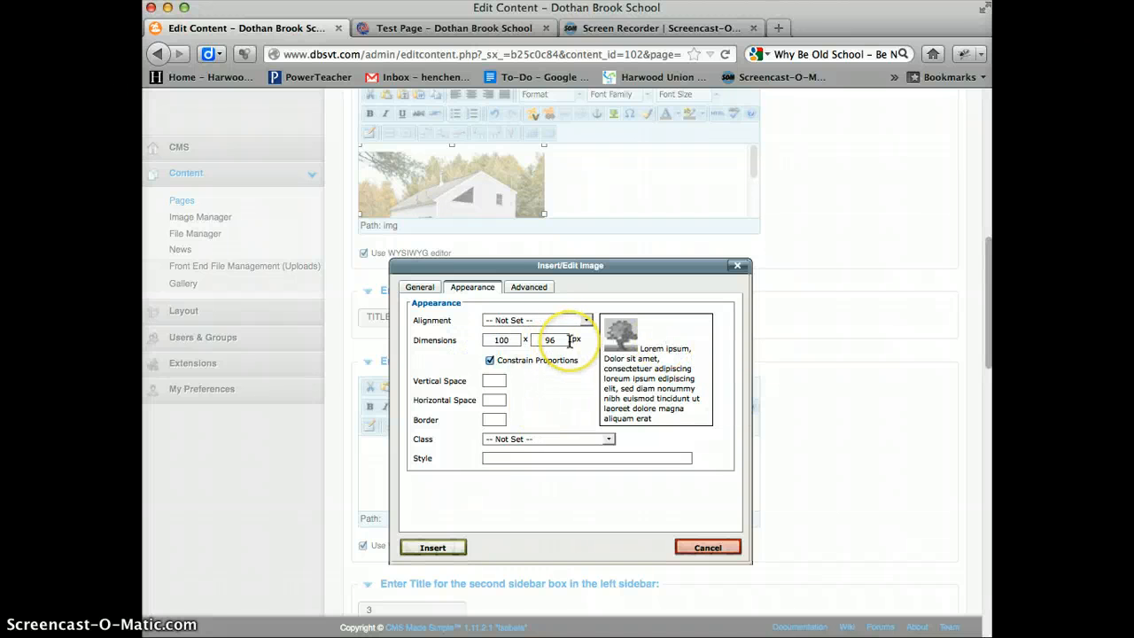
pyautogui.click(564, 443)
pyautogui.click(433, 546)
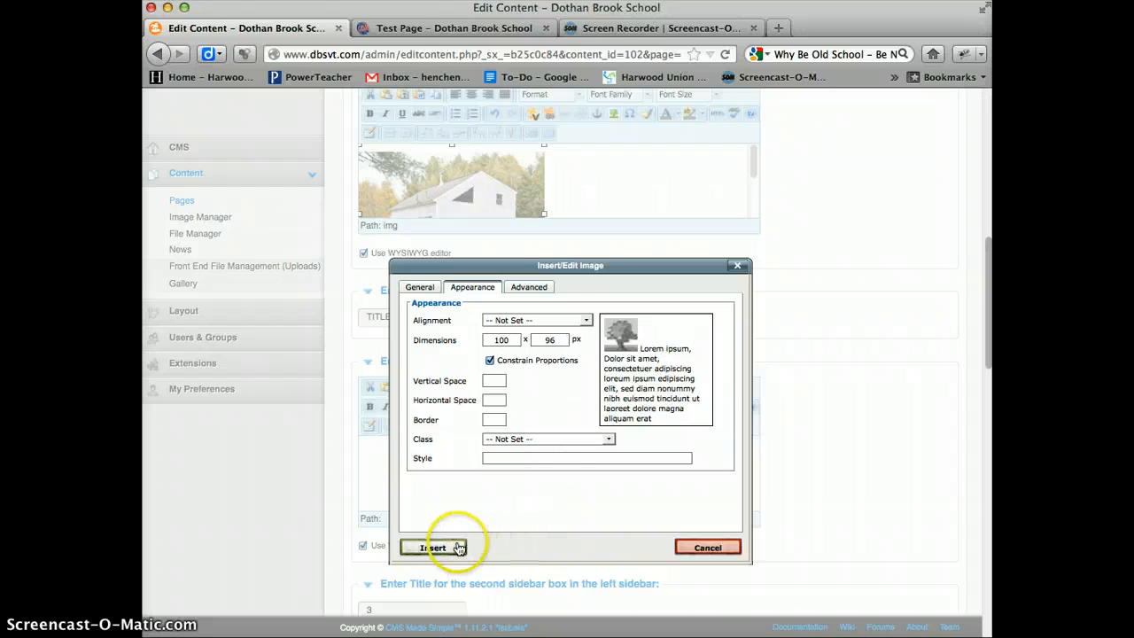
pyautogui.click(809, 335)
# - Clear the first no-header box's placeholder text and choose 100_0108.jpg from the root image directory for it
pyautogui.scroll(-10, 828, 324)
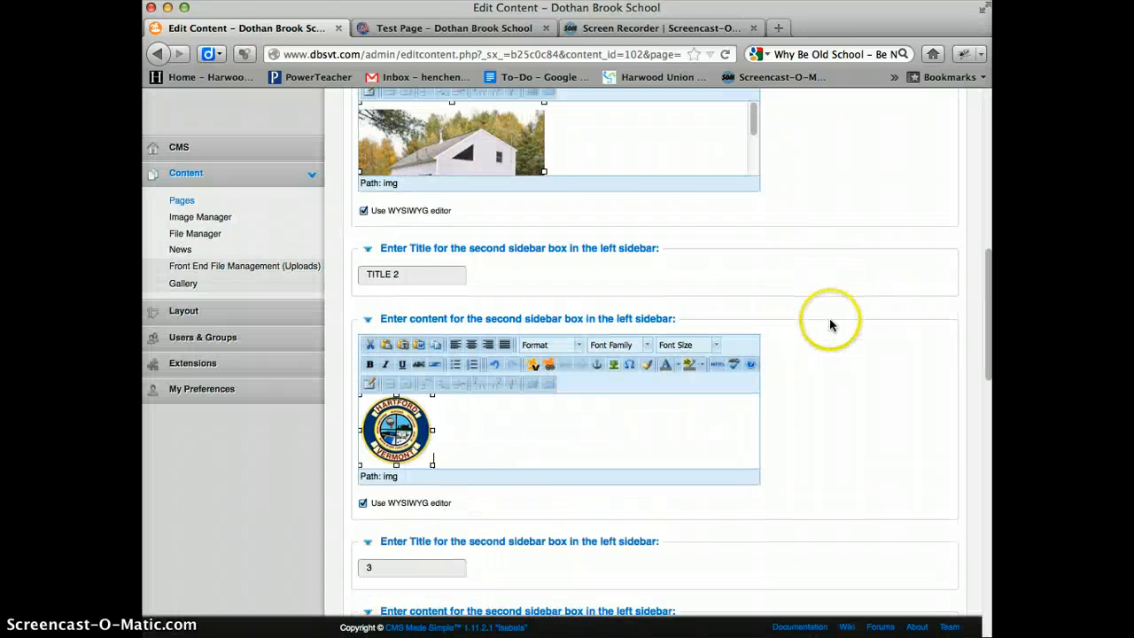
pyautogui.scroll(-2, 831, 325)
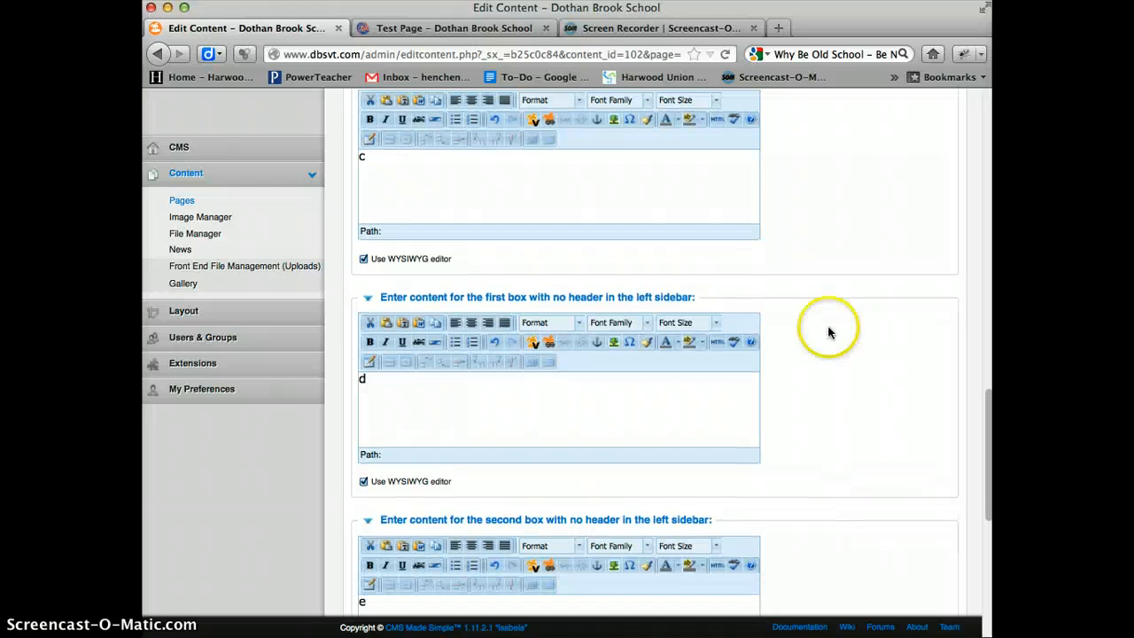
pyautogui.click(602, 406)
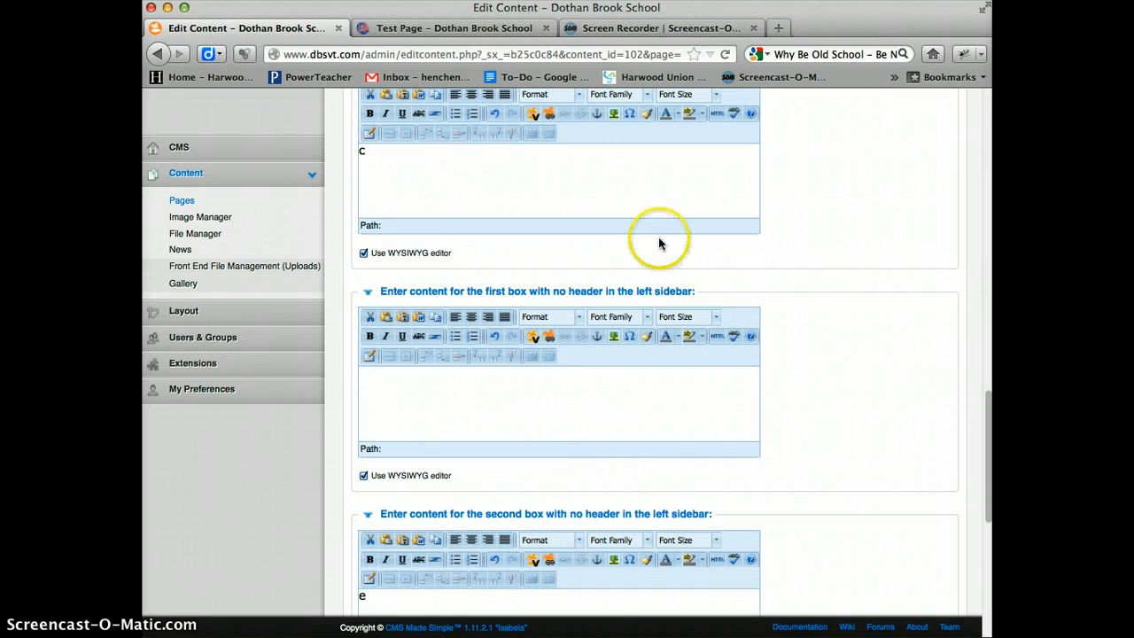
pyautogui.click(613, 335)
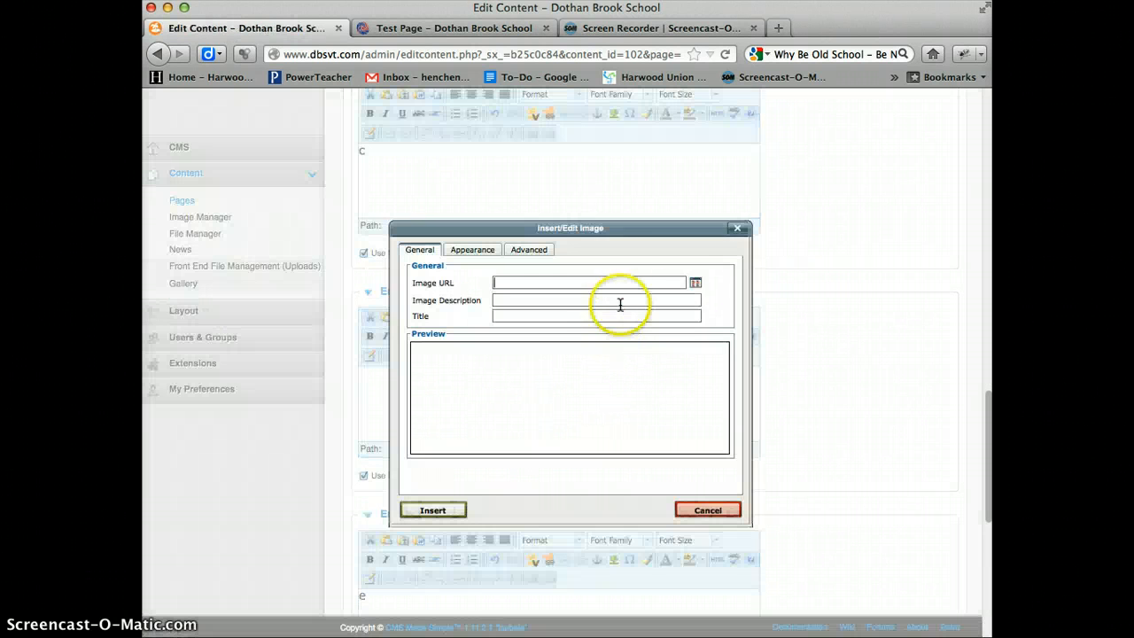
pyautogui.click(696, 283)
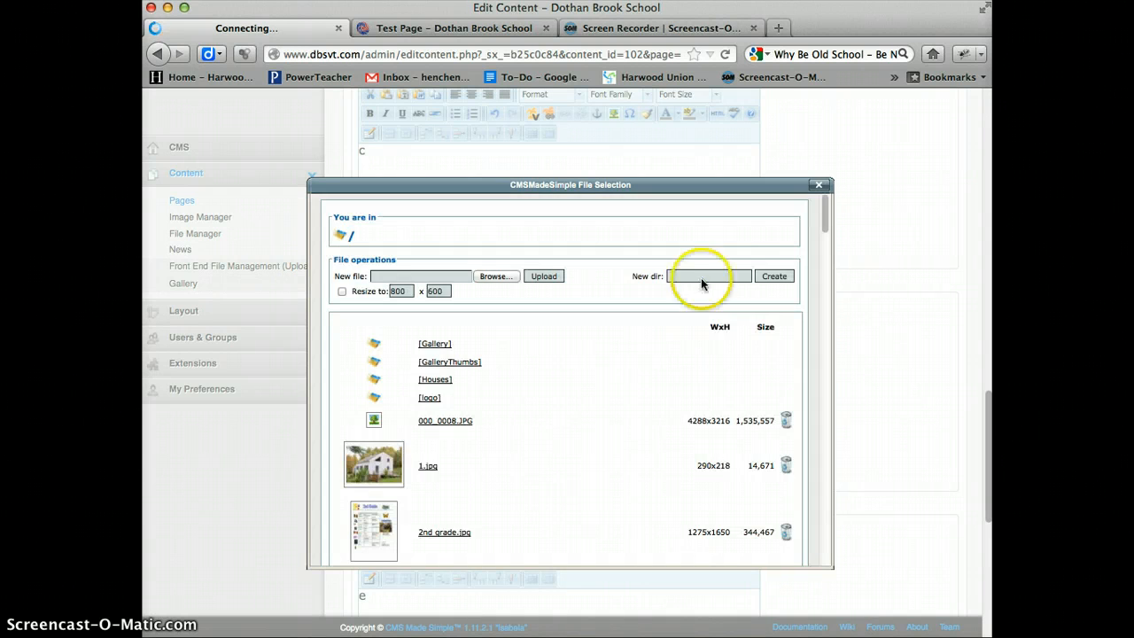
pyautogui.scroll(-3, 426, 469)
pyautogui.scroll(-3, 445, 474)
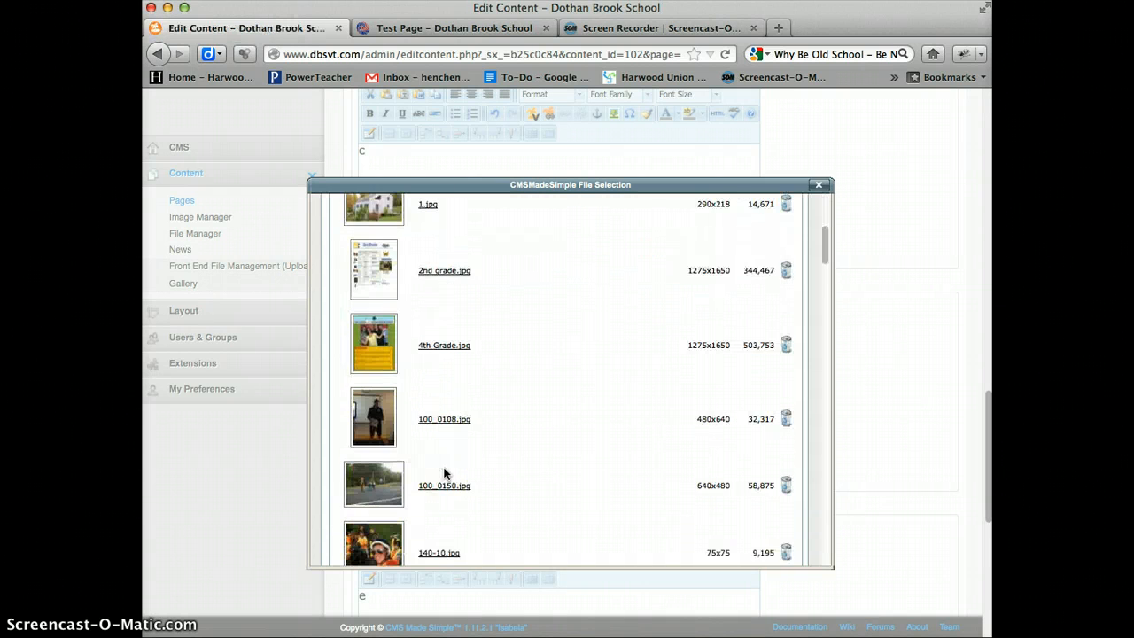
pyautogui.click(371, 281)
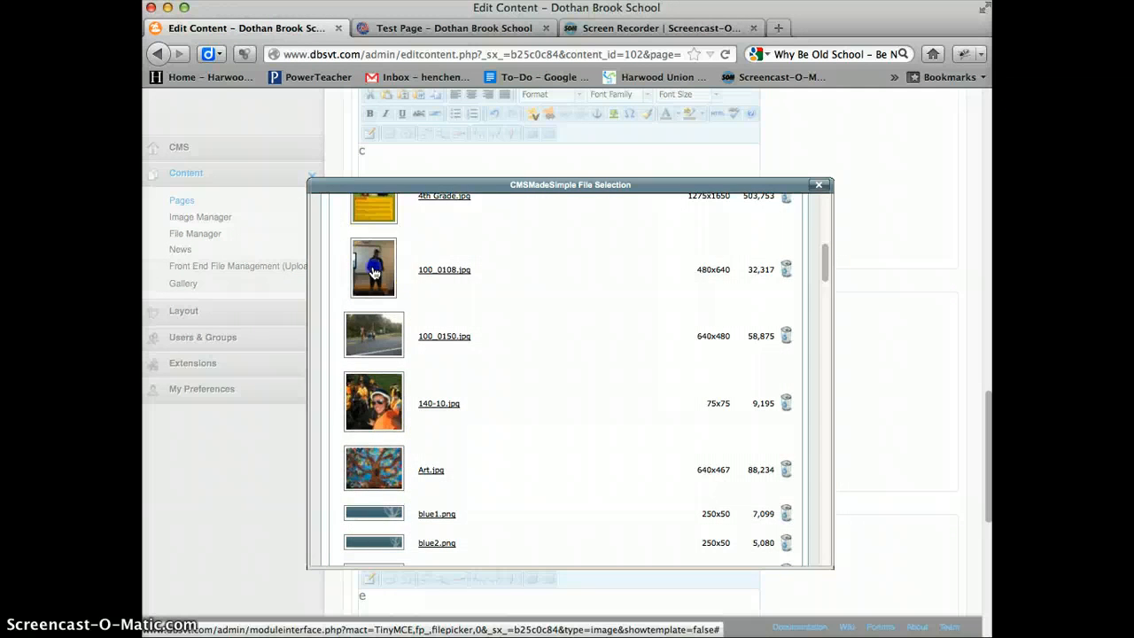
# - Set the chosen photo's width to 250 px with constrained proportions and insert it into the first no-header box
pyautogui.click(490, 251)
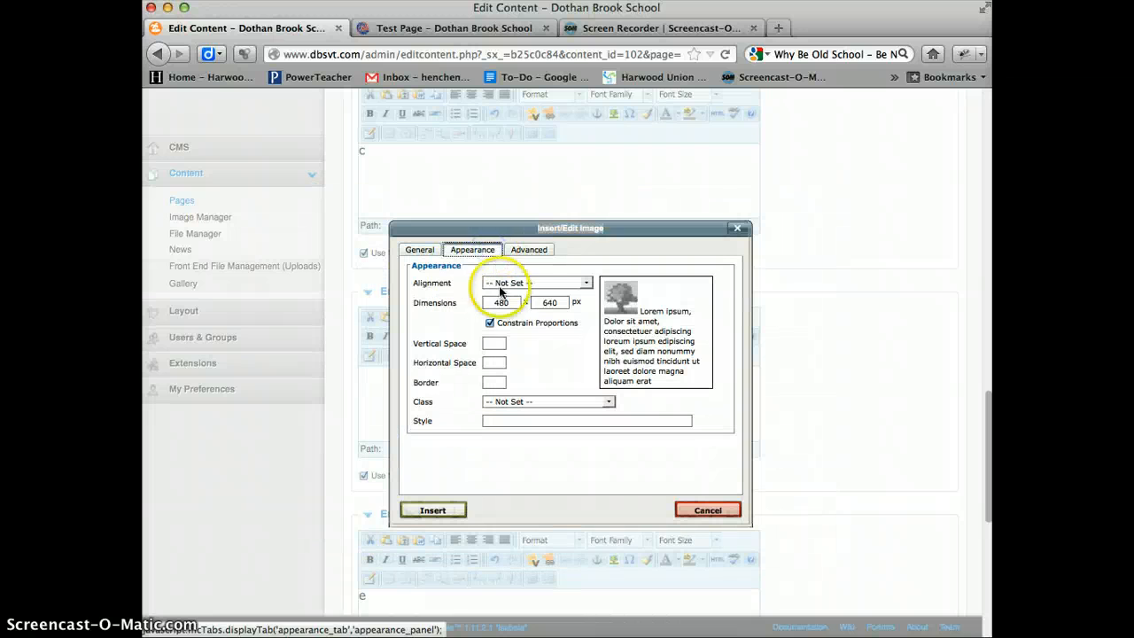
pyautogui.moveTo(511, 303); pyautogui.dragTo(485, 302)
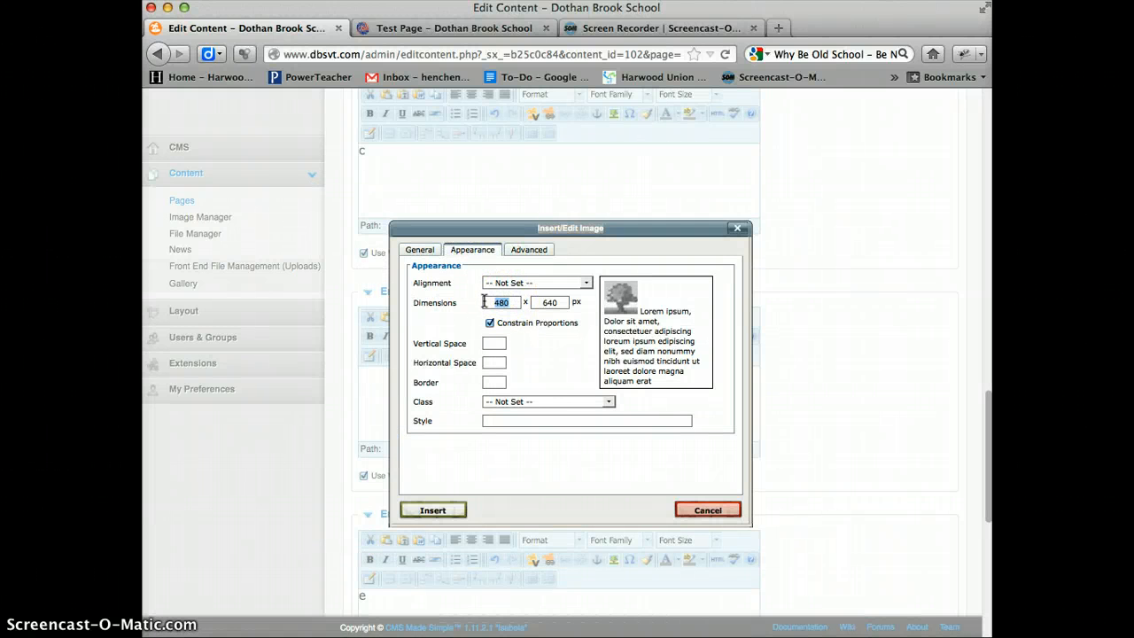
pyautogui.write('250')
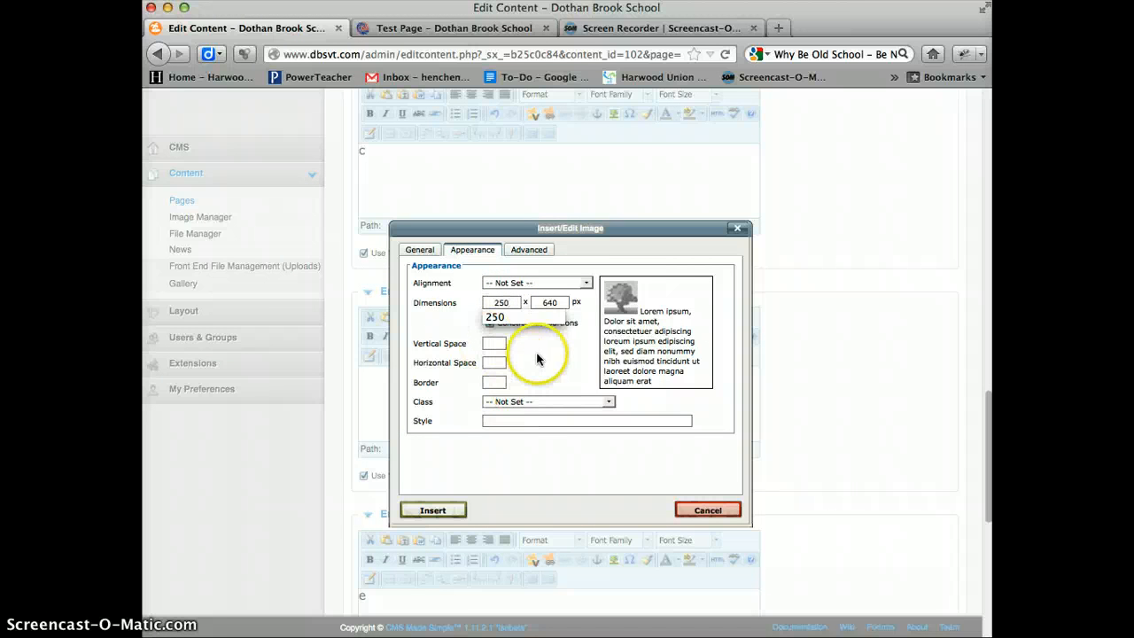
pyautogui.click(537, 359)
pyautogui.click(409, 511)
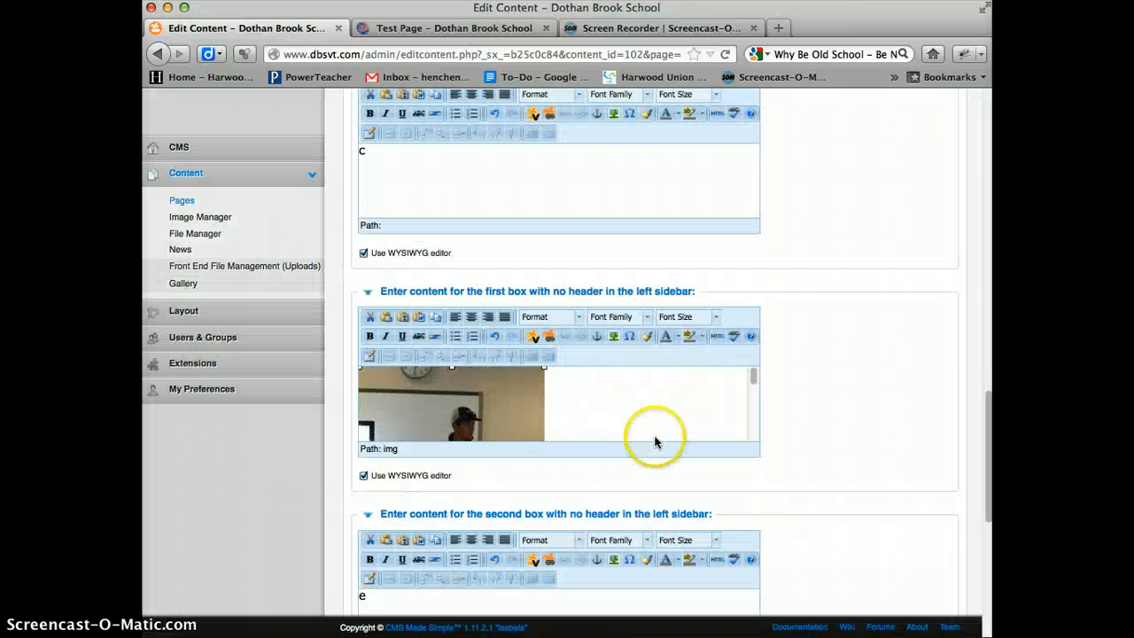
# - Clear the third sidebar box's placeholder content and change its title to LINKS
pyautogui.scroll(5, 854, 322)
pyautogui.click(361, 352)
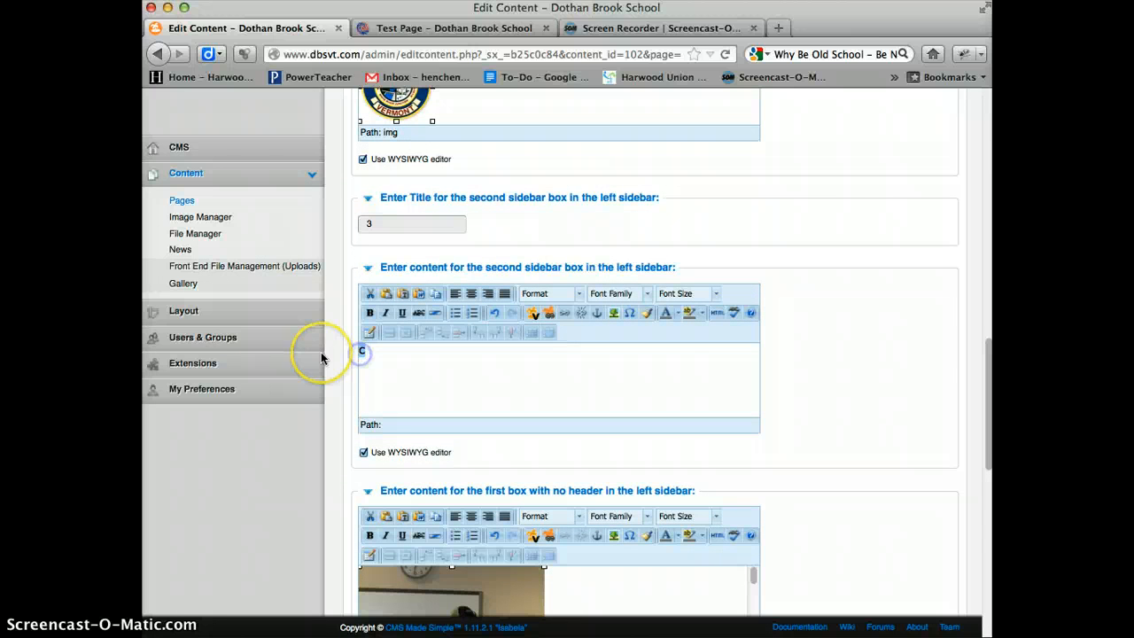
pyautogui.scroll(7, 701, 299)
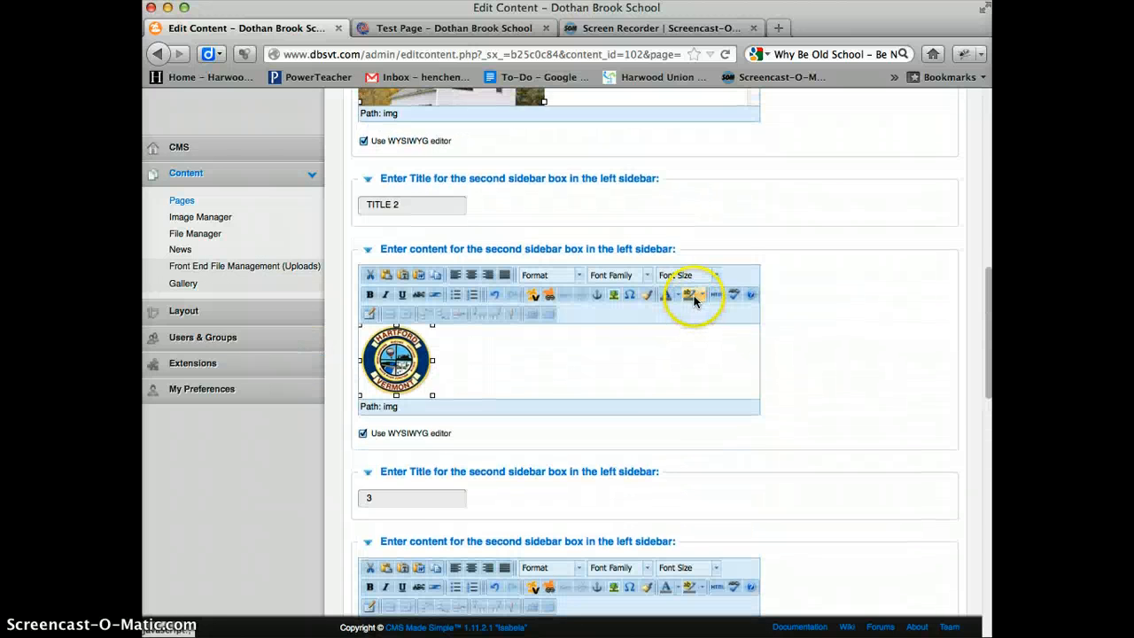
pyautogui.scroll(-1, 513, 398)
pyautogui.click(403, 472)
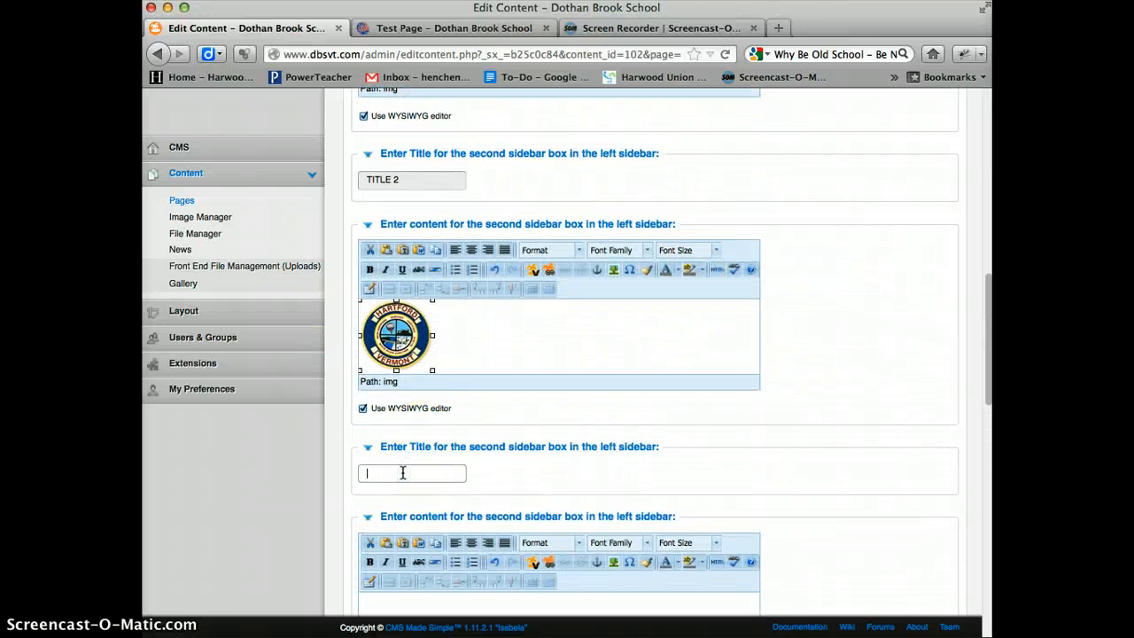
pyautogui.write('LINKS')
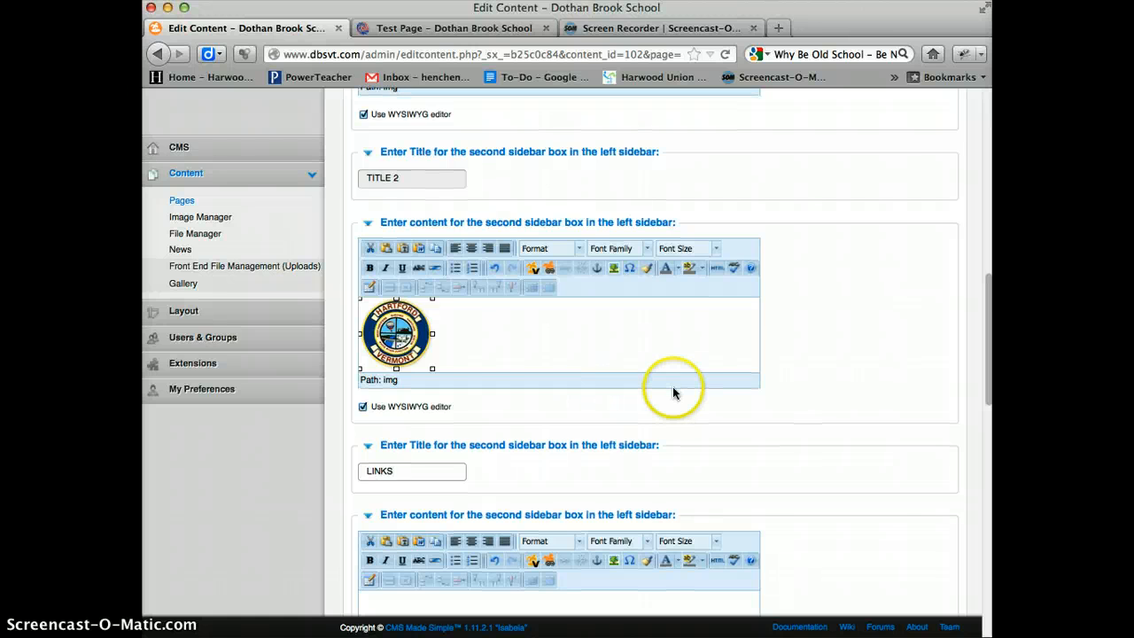
# - Add a bulleted list with Google, MSNBC and FOX to the LINKS sidebar box's content
pyautogui.scroll(-4, 754, 389)
pyautogui.click(587, 461)
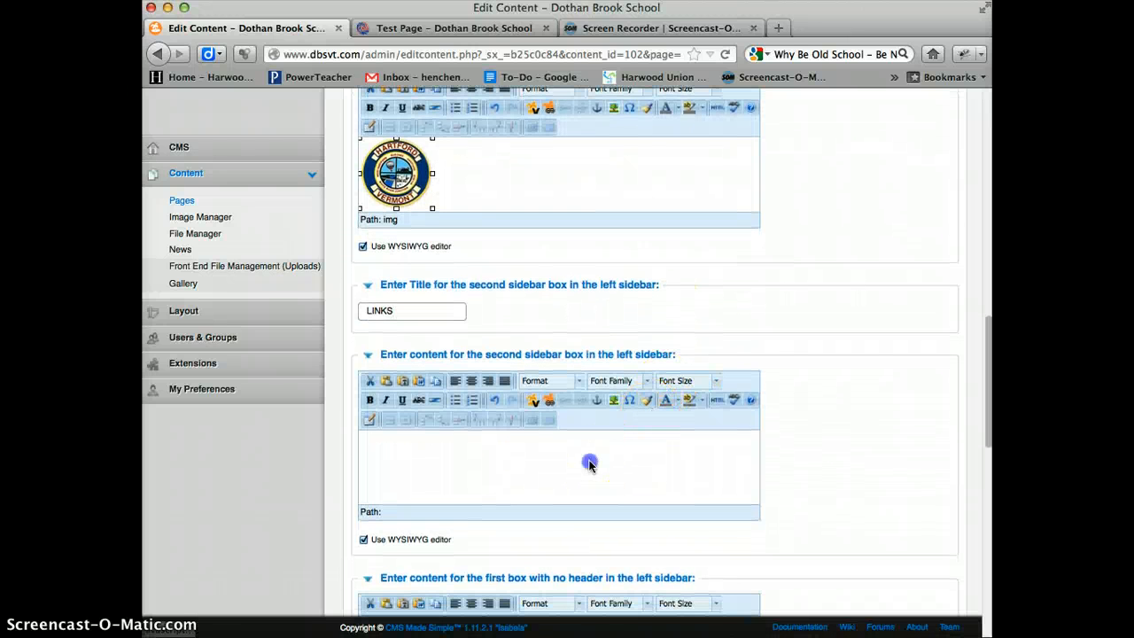
pyautogui.click(456, 401)
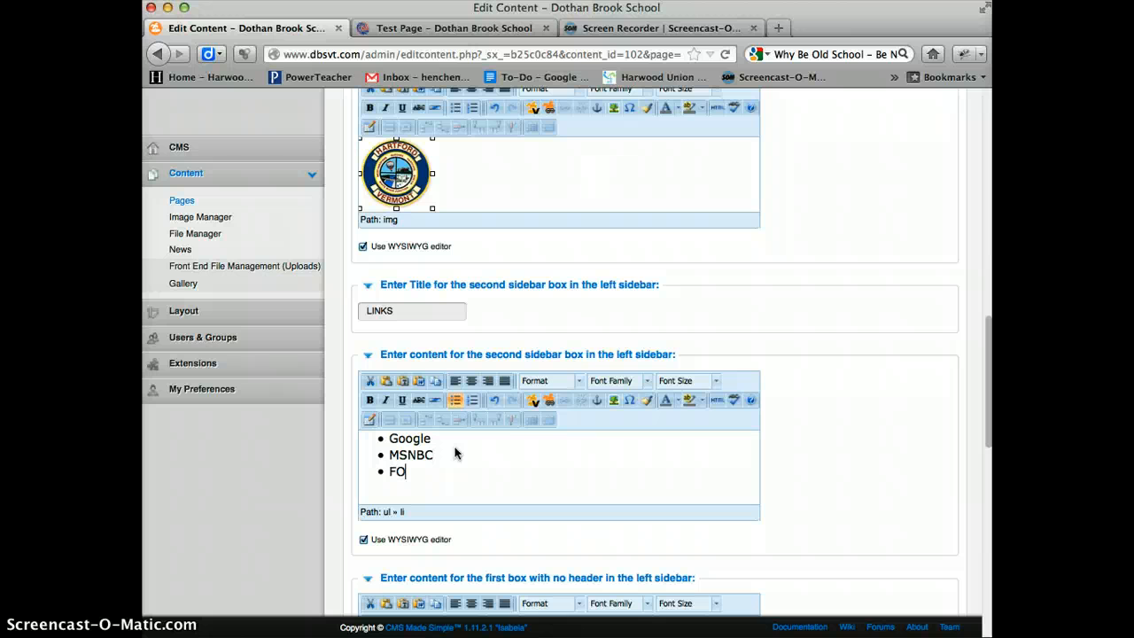
pyautogui.click(407, 445)
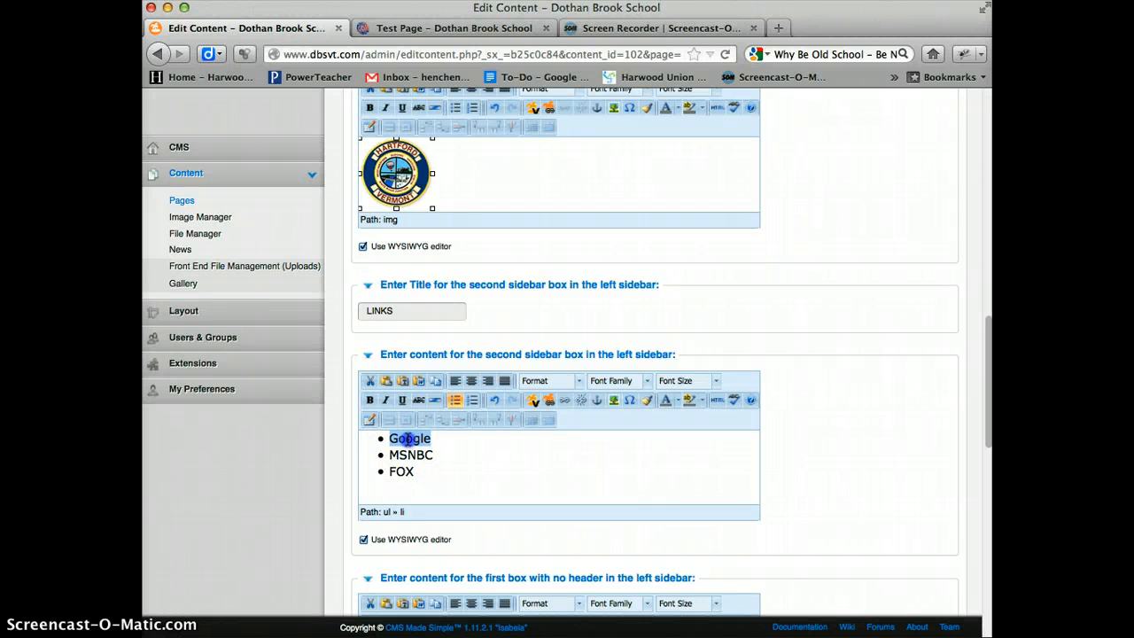
pyautogui.click(585, 476)
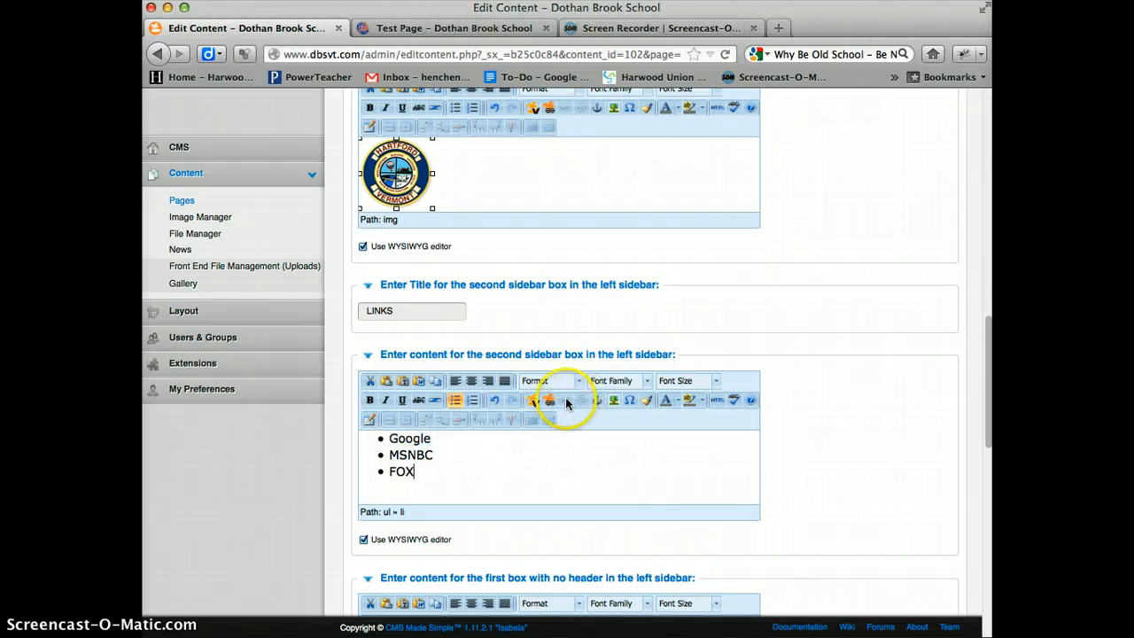
pyautogui.doubleClick(416, 437)
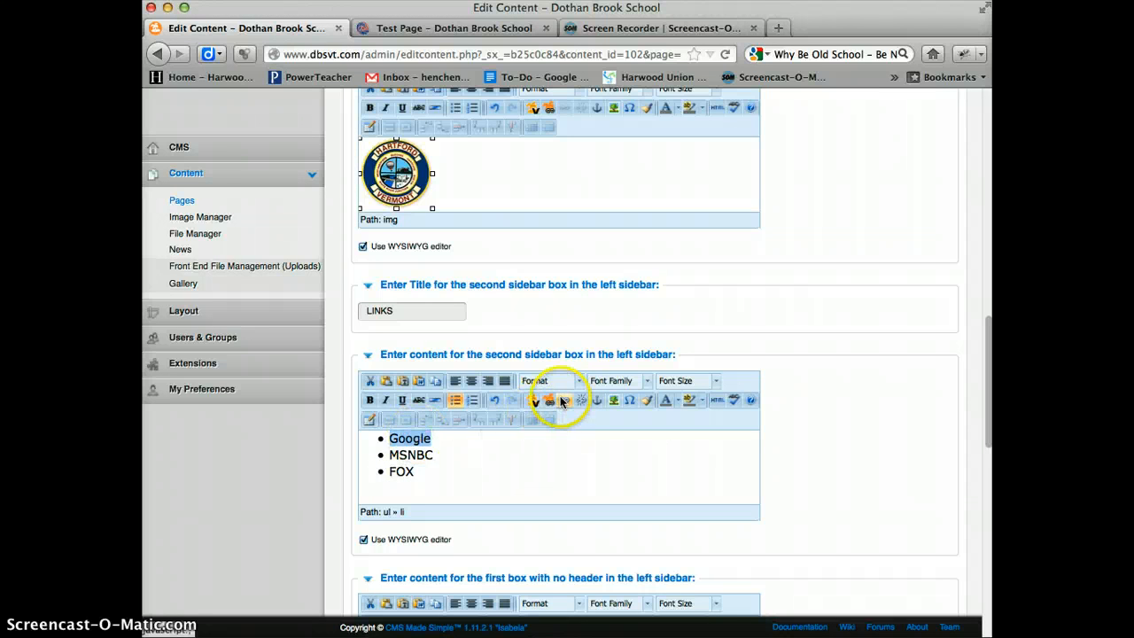
pyautogui.click(566, 403)
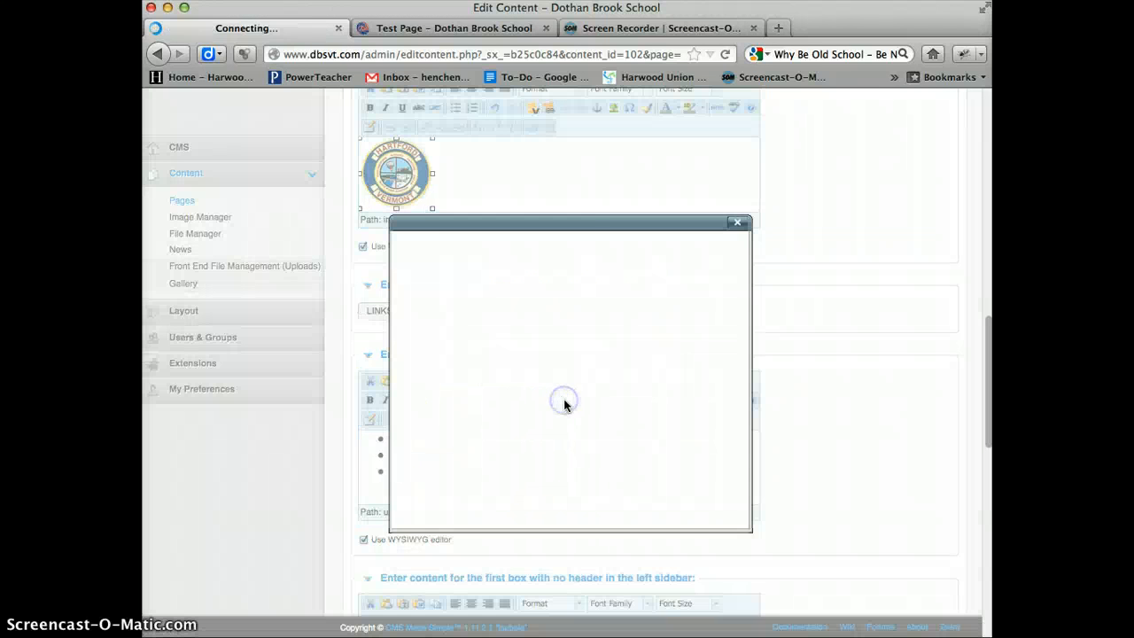
pyautogui.click(510, 276)
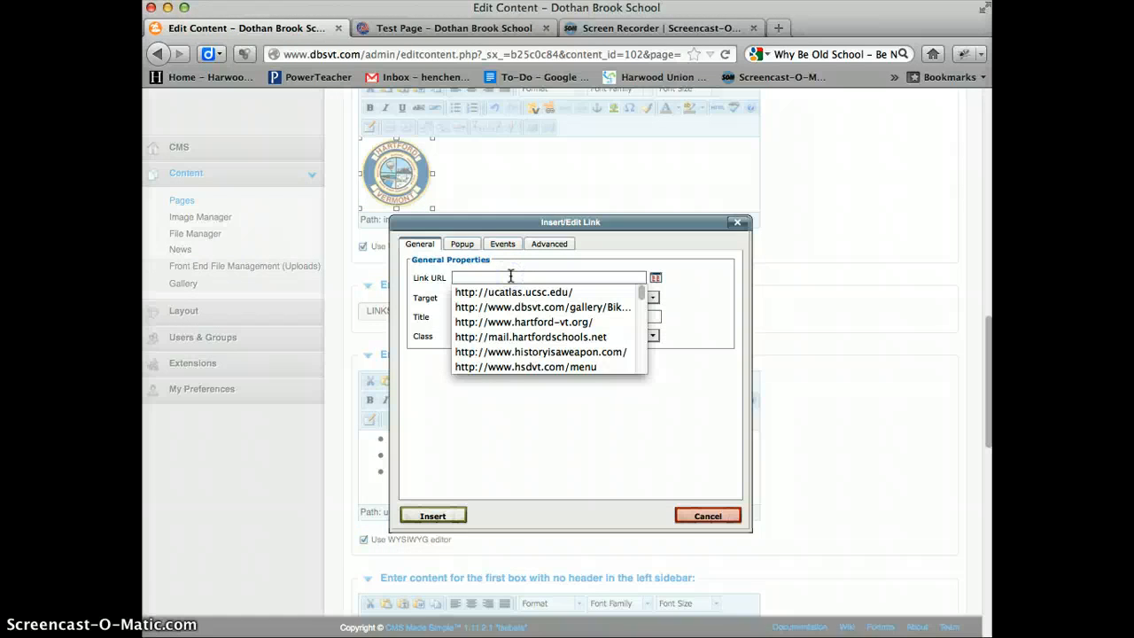
pyautogui.write('g')
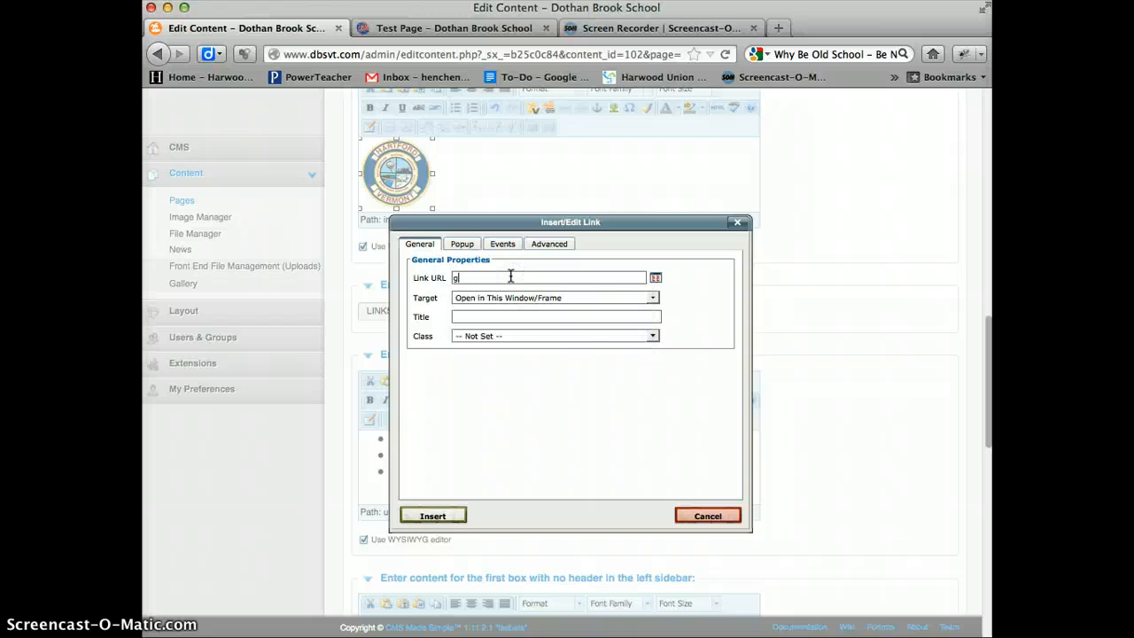
pyautogui.write('www.')
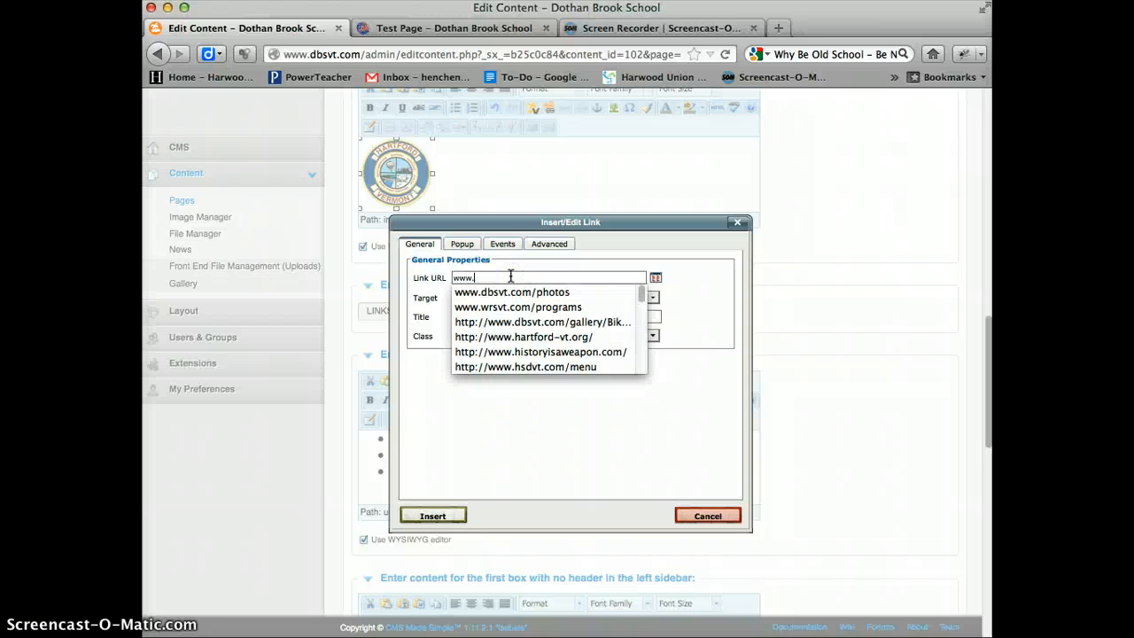
pyautogui.write('google.com')
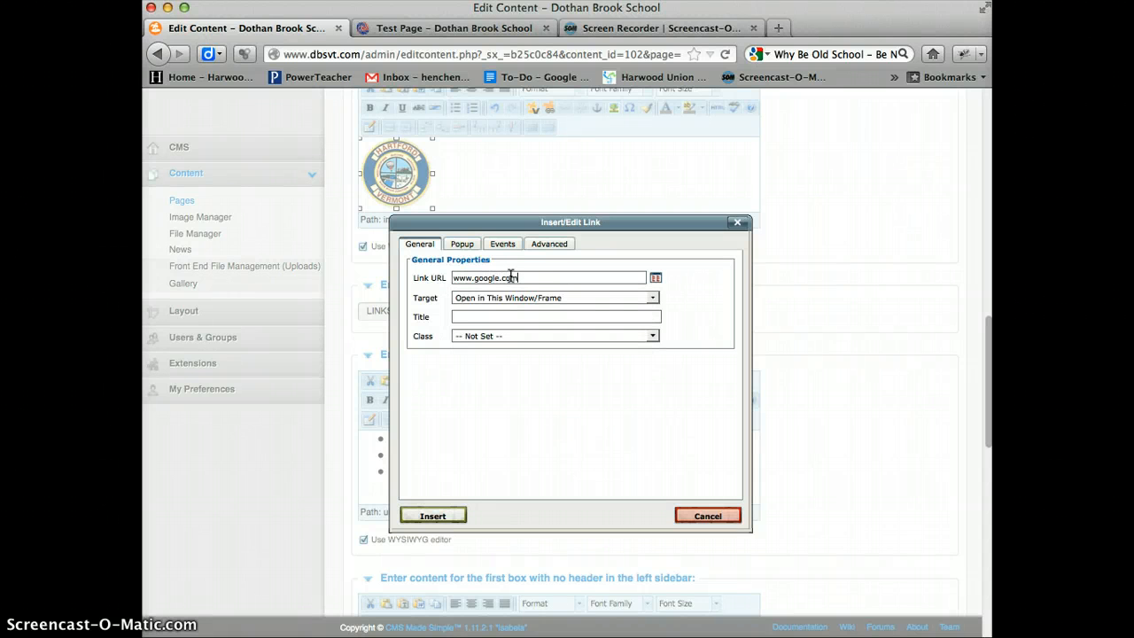
pyautogui.click(656, 300)
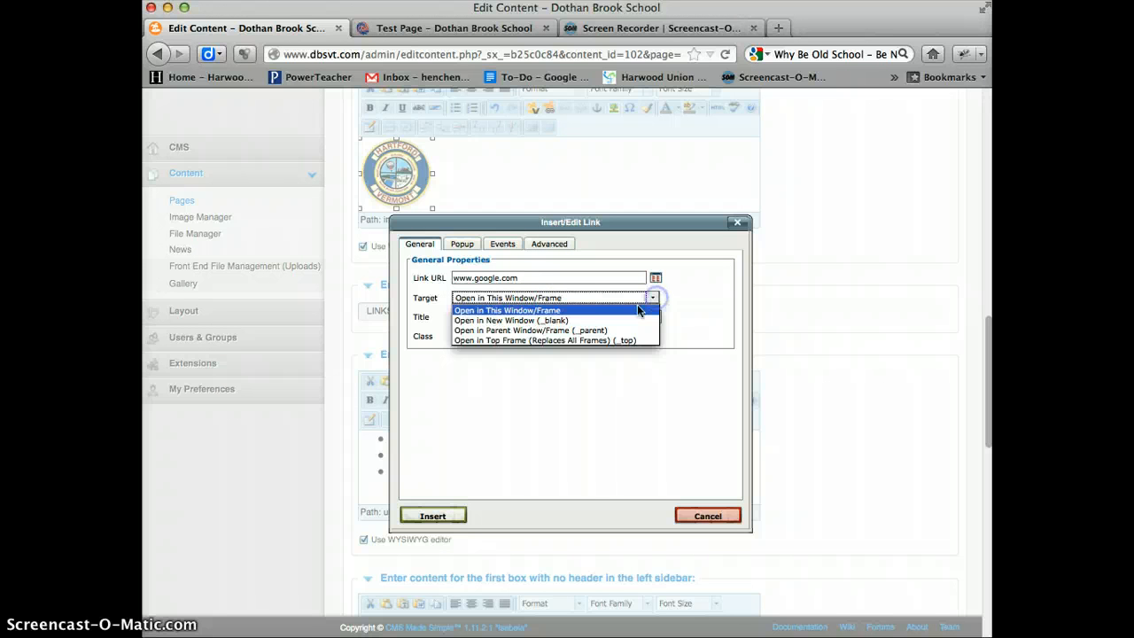
pyautogui.click(567, 319)
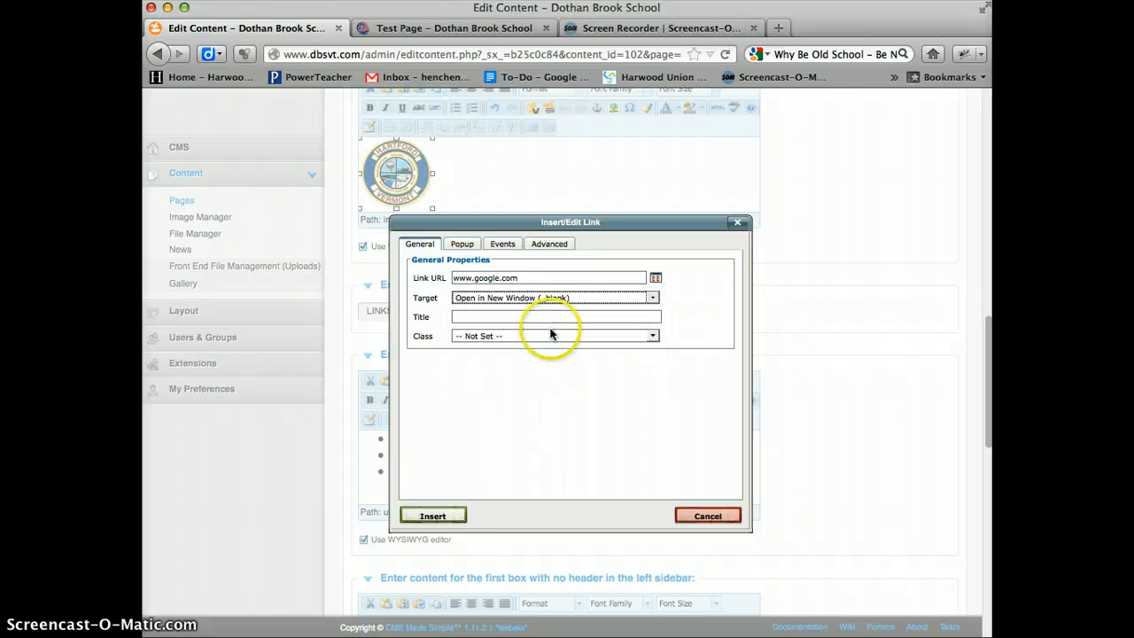
pyautogui.click(452, 516)
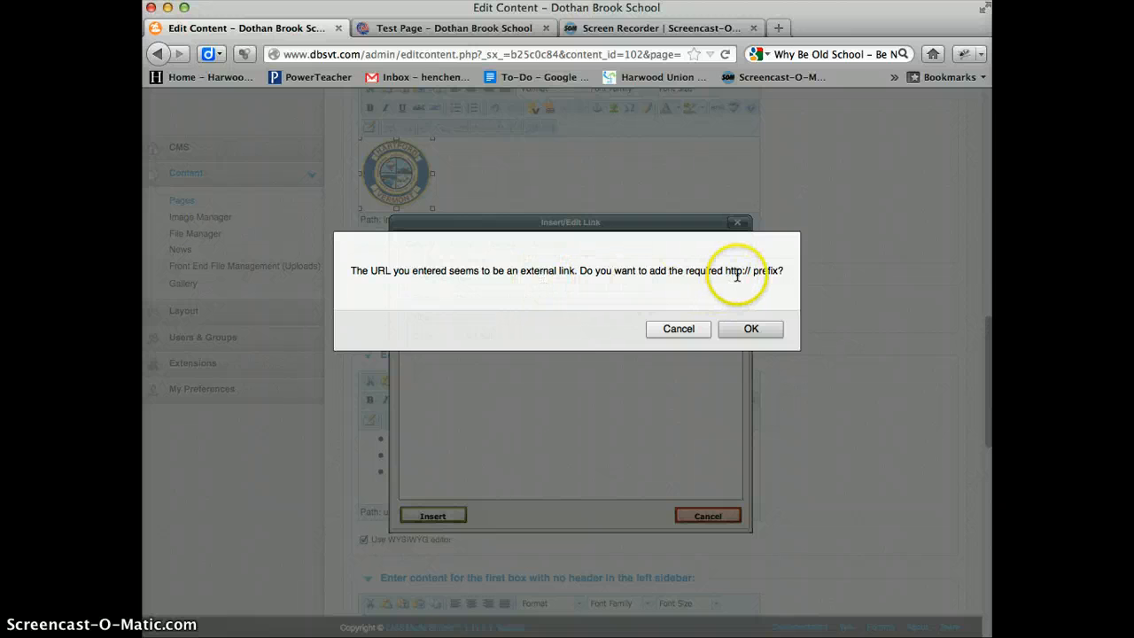
pyautogui.click(751, 328)
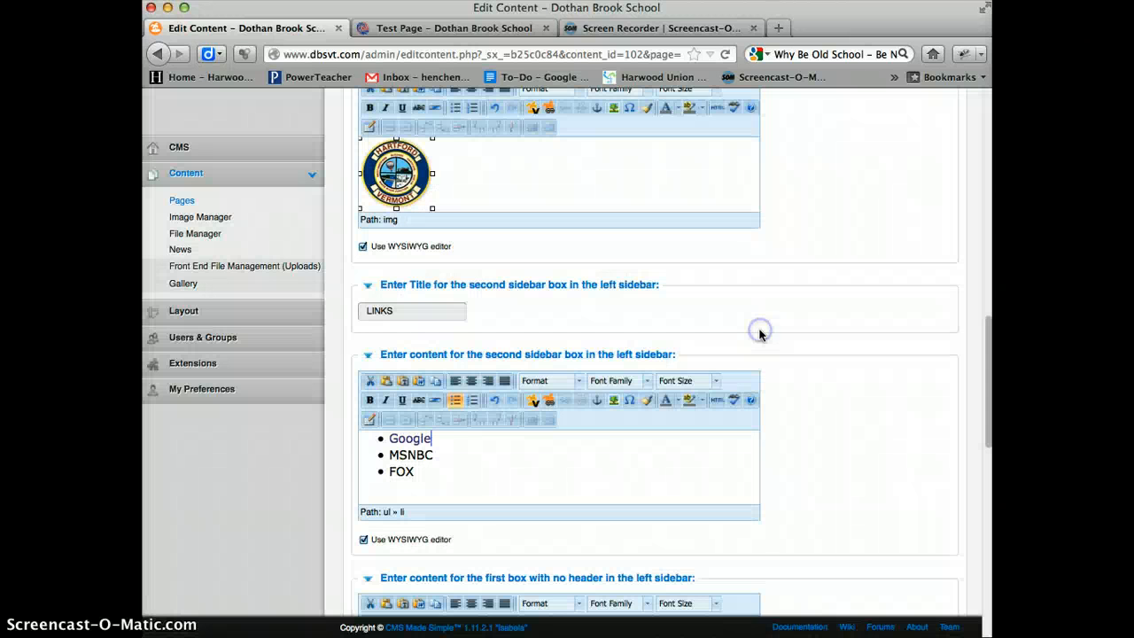
# - Link the FOX list item to fox.com, opening in a new window (_blank)
pyautogui.click(403, 471)
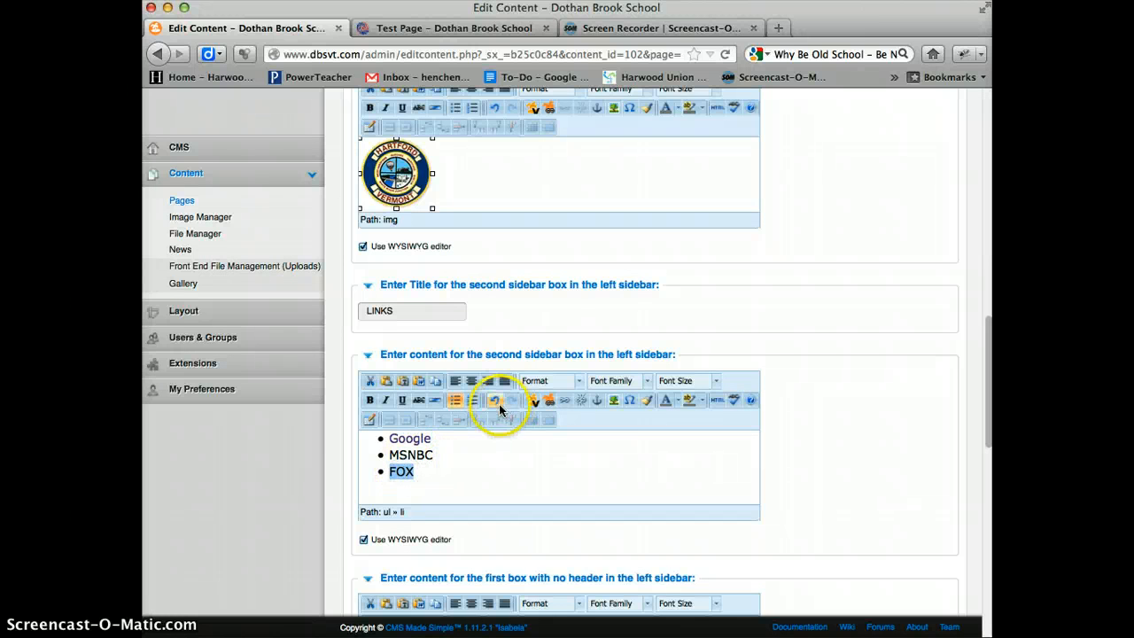
pyautogui.click(566, 399)
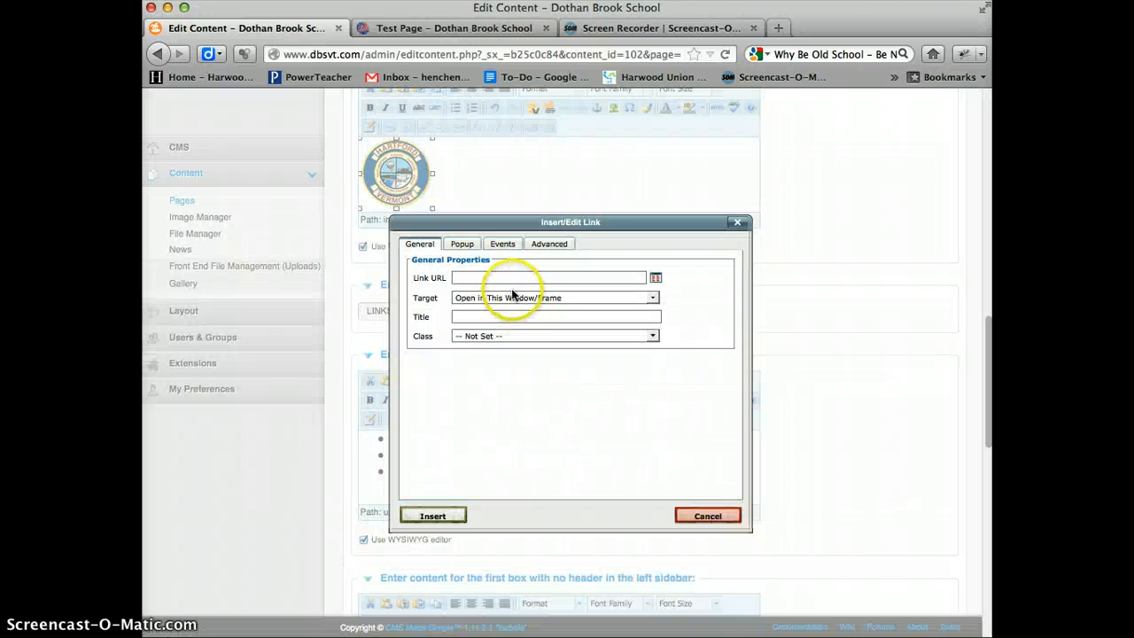
pyautogui.click(576, 278)
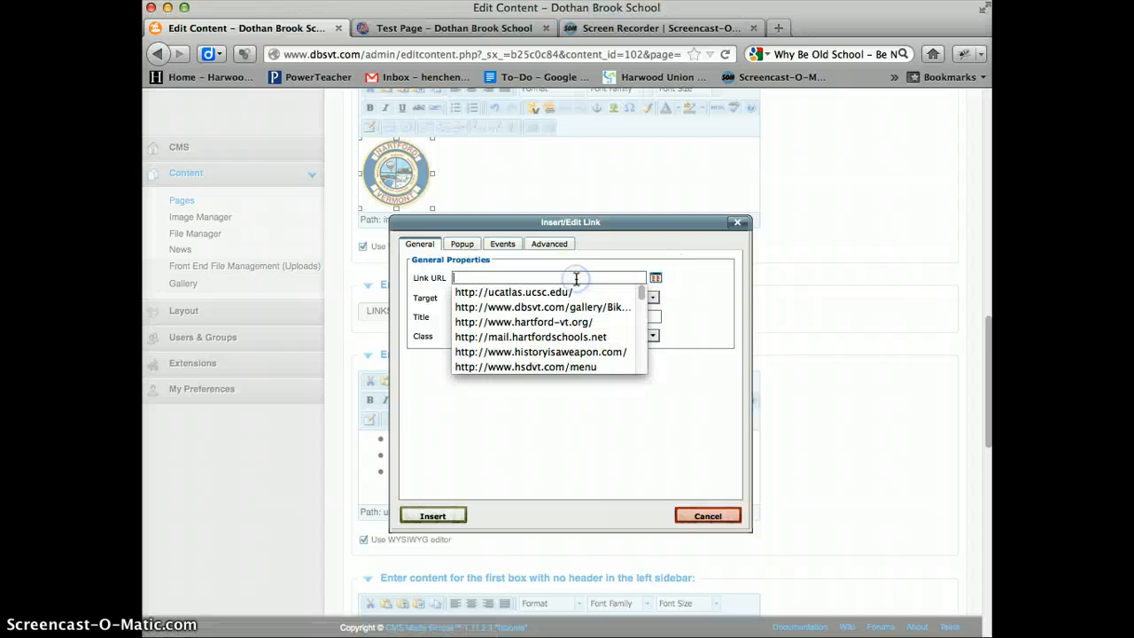
pyautogui.write('fox.com')
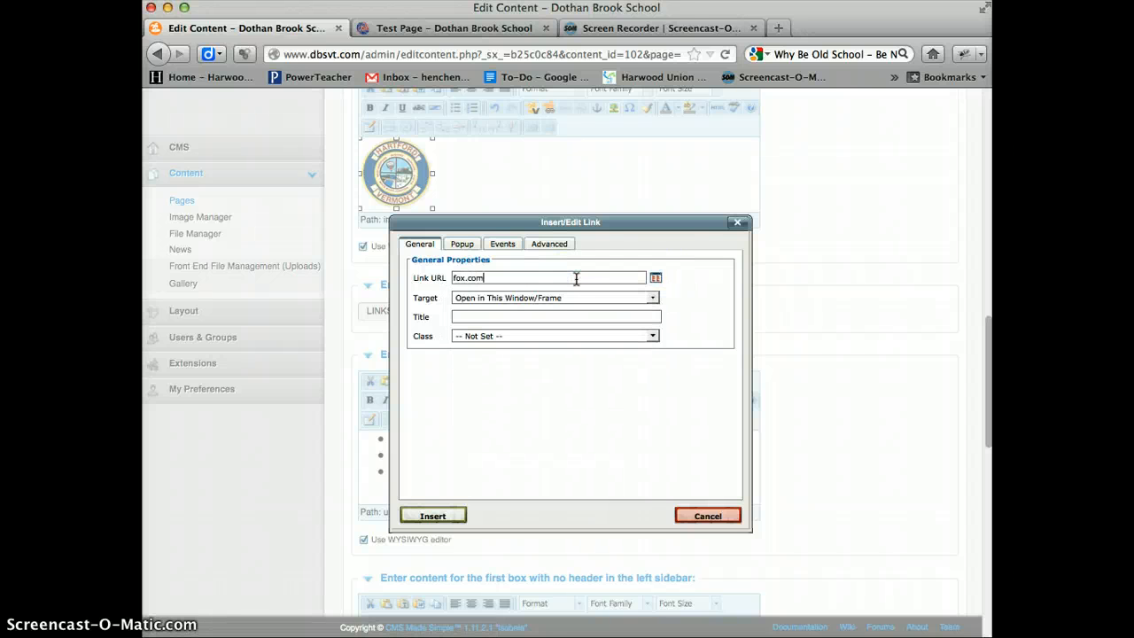
pyautogui.click(623, 298)
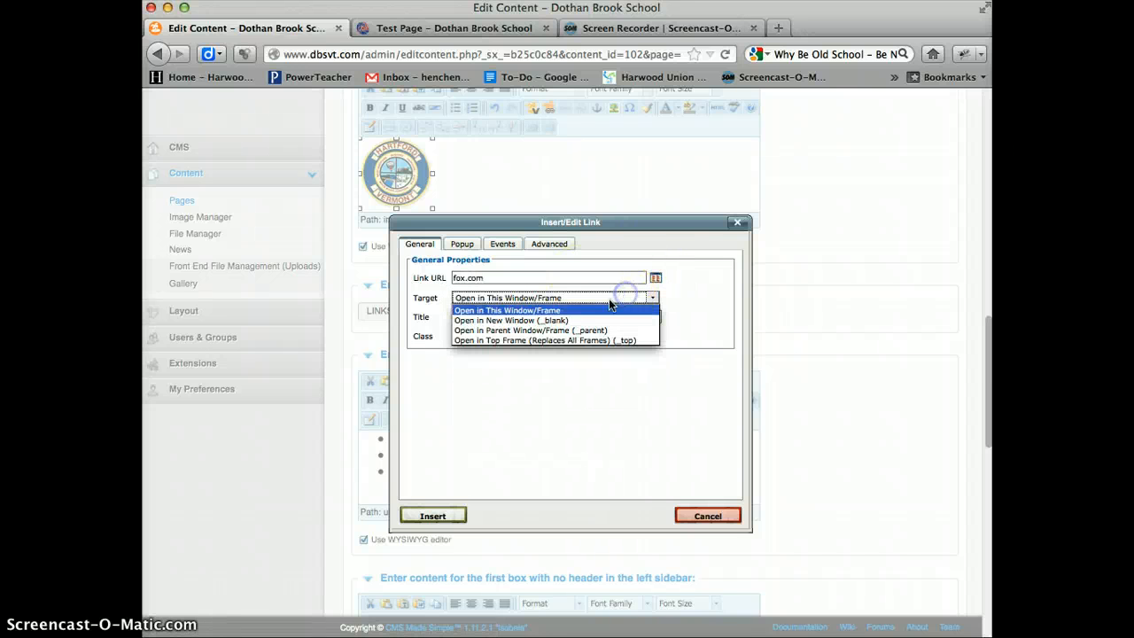
pyautogui.click(572, 324)
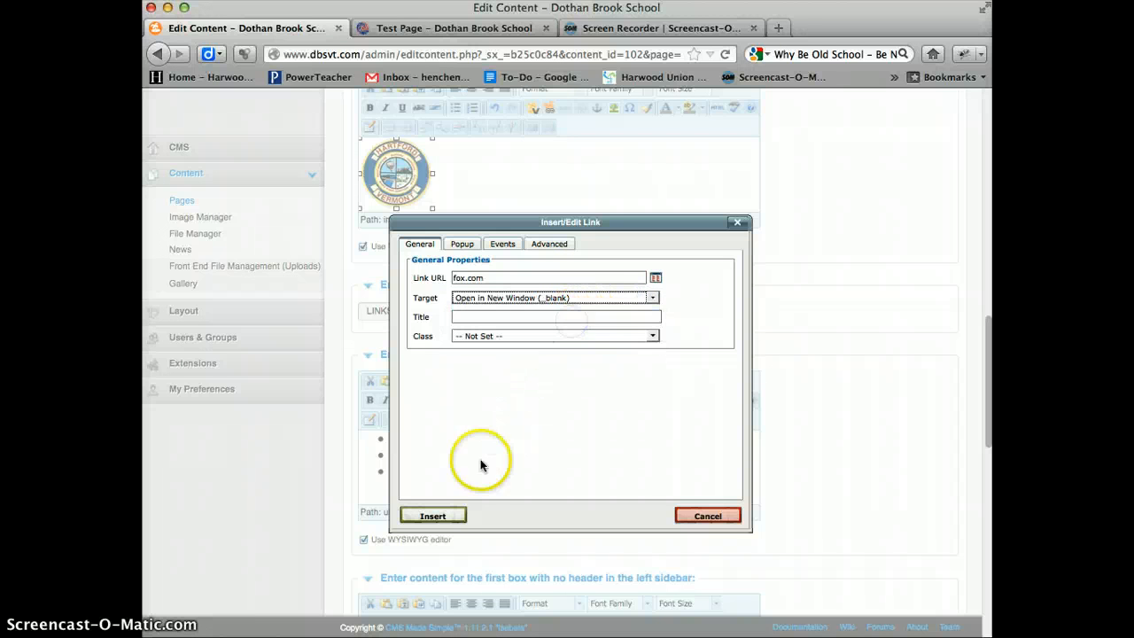
pyautogui.click(432, 515)
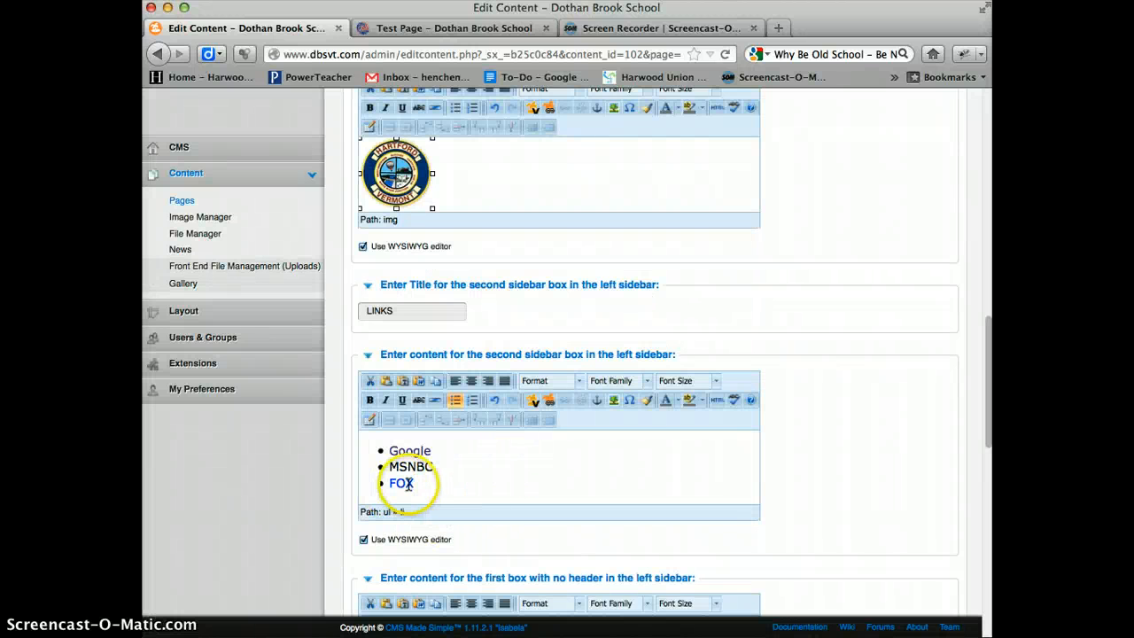
# - Clear the placeholder letter from the second no-header box in the left sidebar
pyautogui.scroll(-1, 533, 450)
pyautogui.scroll(-1, 532, 449)
pyautogui.scroll(-5, 837, 392)
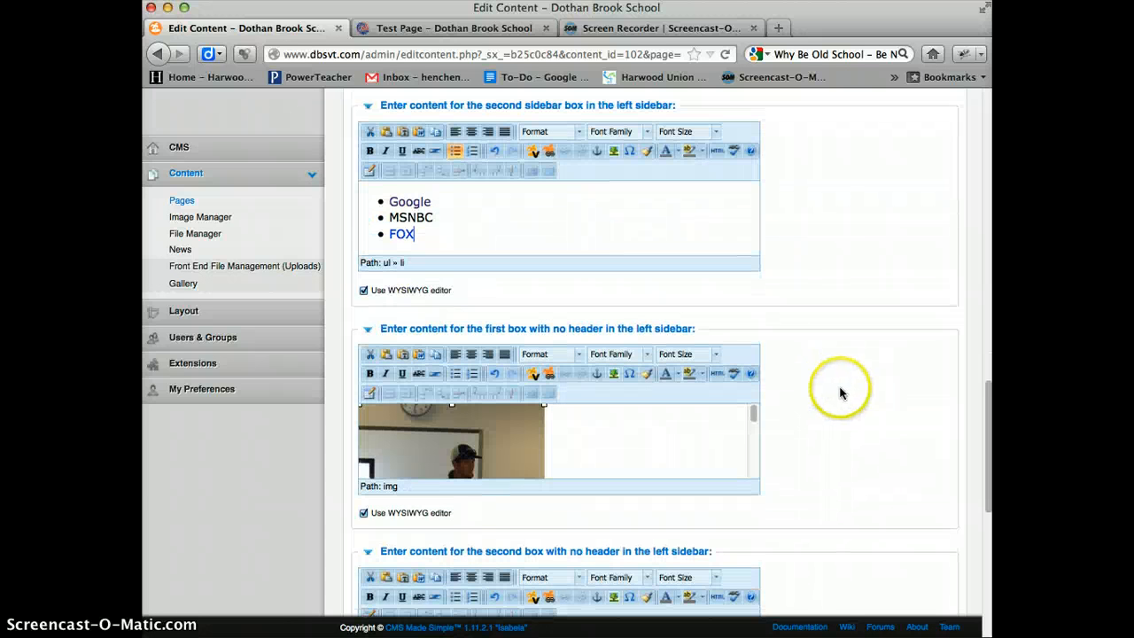
pyautogui.scroll(-6, 841, 393)
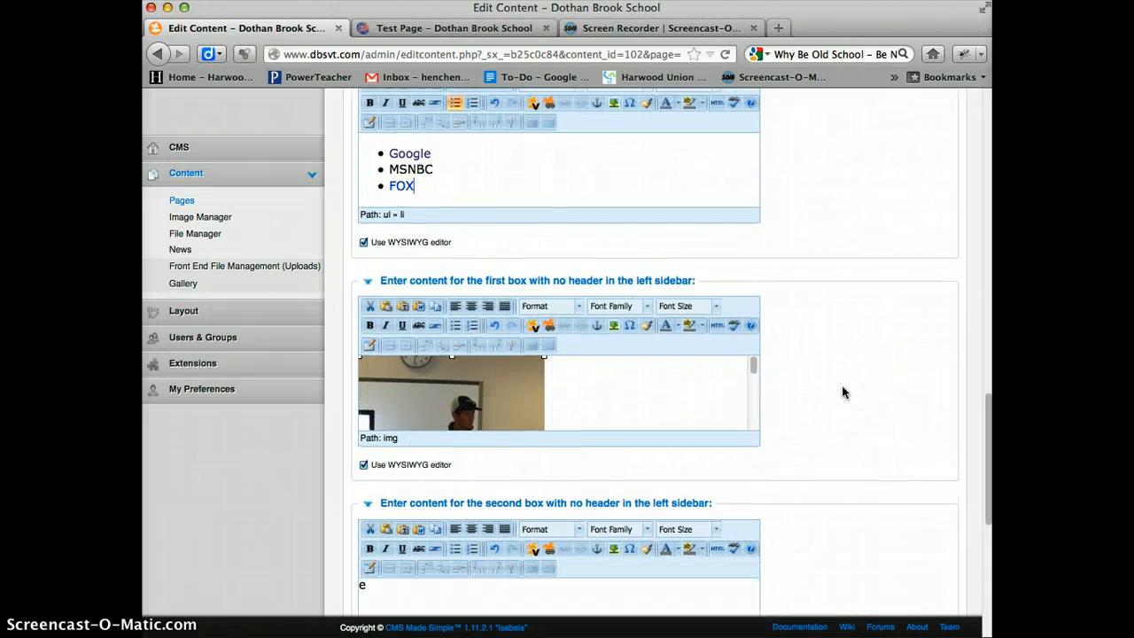
pyautogui.click(445, 332)
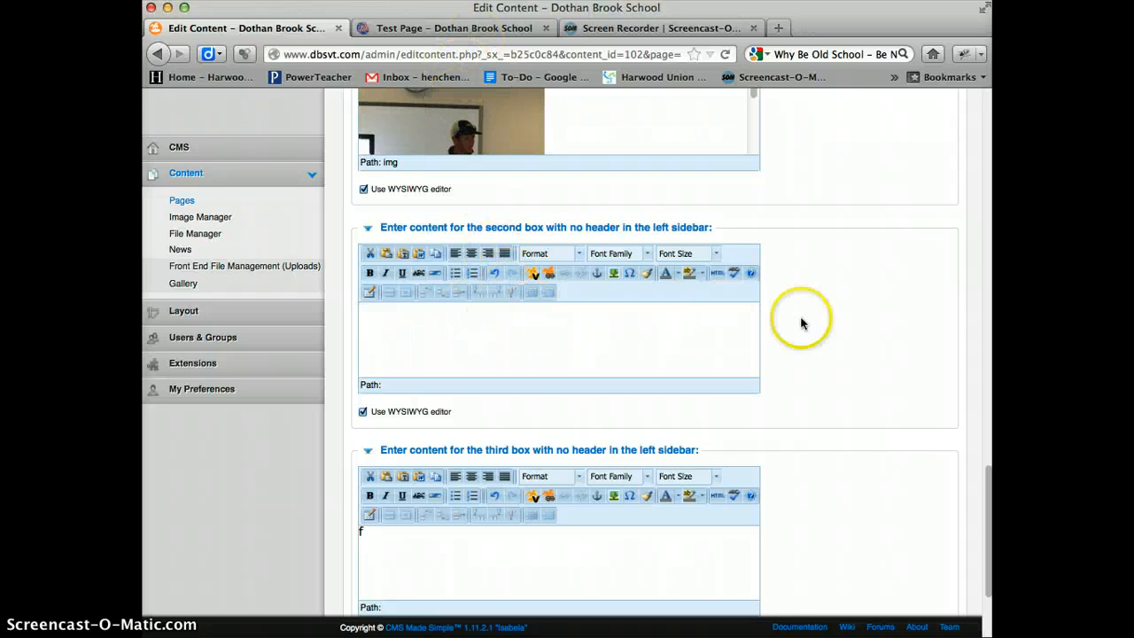
# - Apply the content changes to the Test Page while keeping the page editor open
pyautogui.scroll(-3, 886, 355)
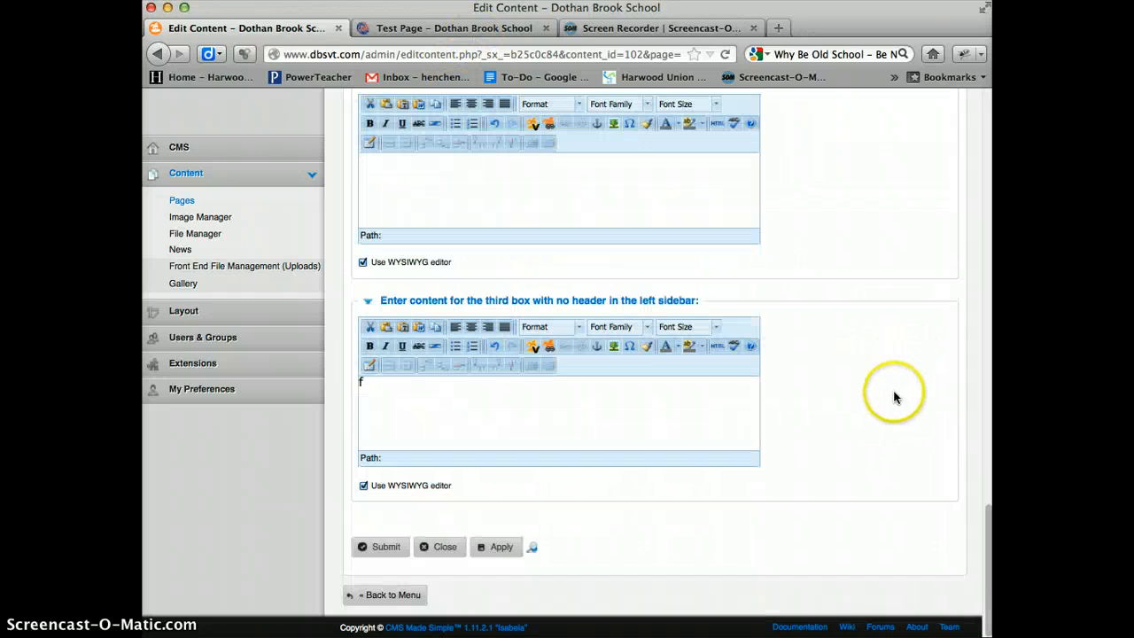
pyautogui.click(502, 549)
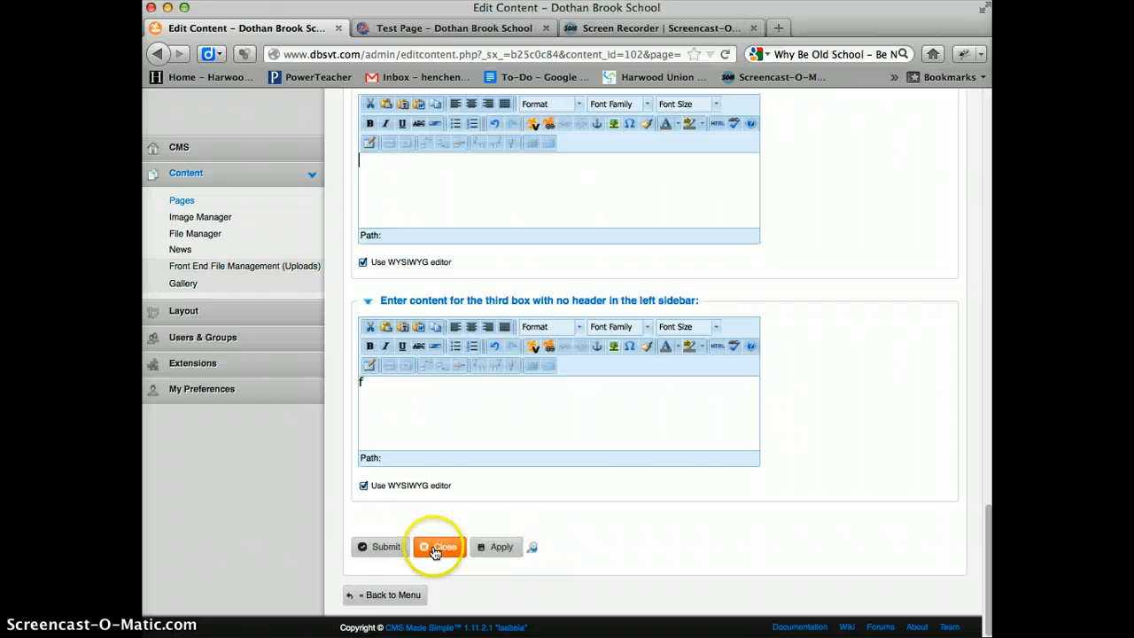
pyautogui.click(501, 548)
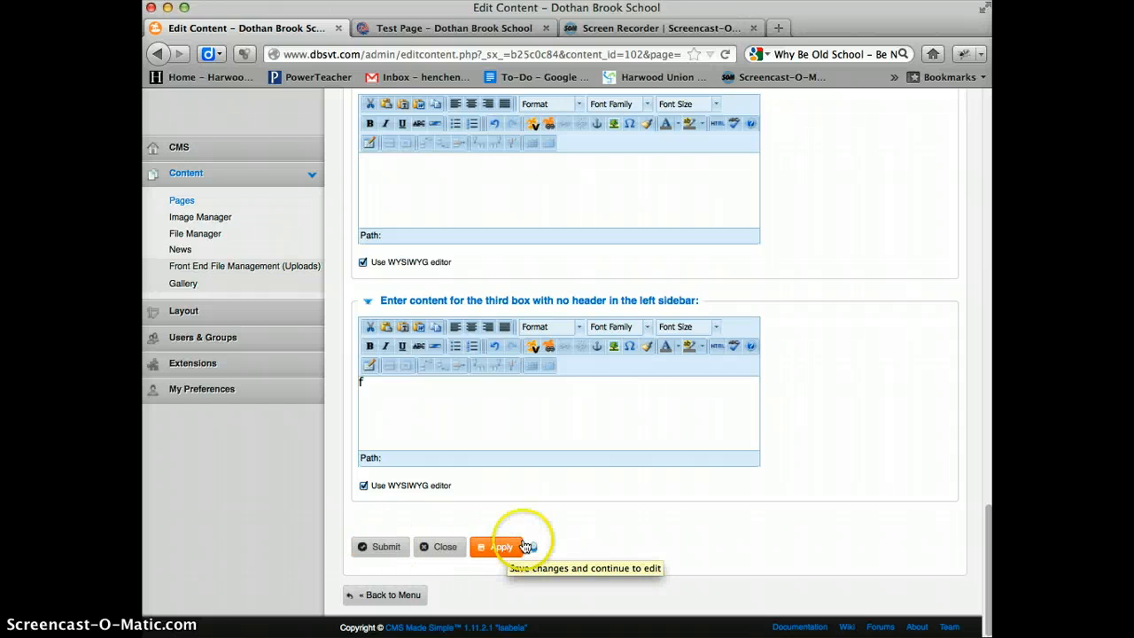
# - Reload the live Test Page and examine its header slideshow, sidebar images and LINKS box
pyautogui.click(447, 28)
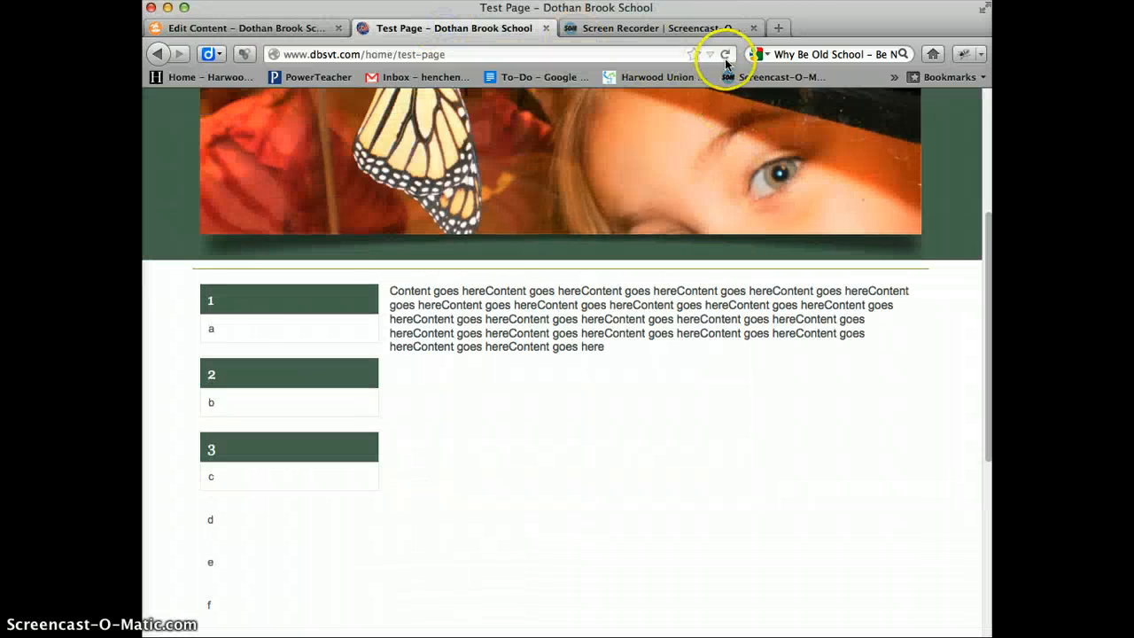
pyautogui.click(725, 54)
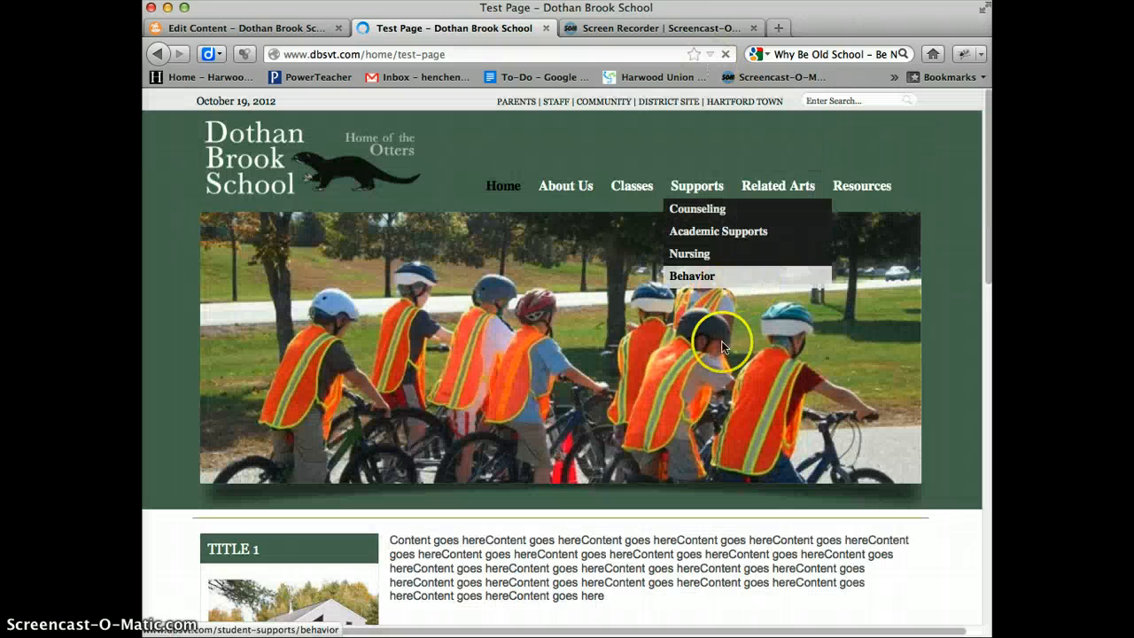
pyautogui.scroll(-4, 773, 410)
pyautogui.scroll(-3, 772, 417)
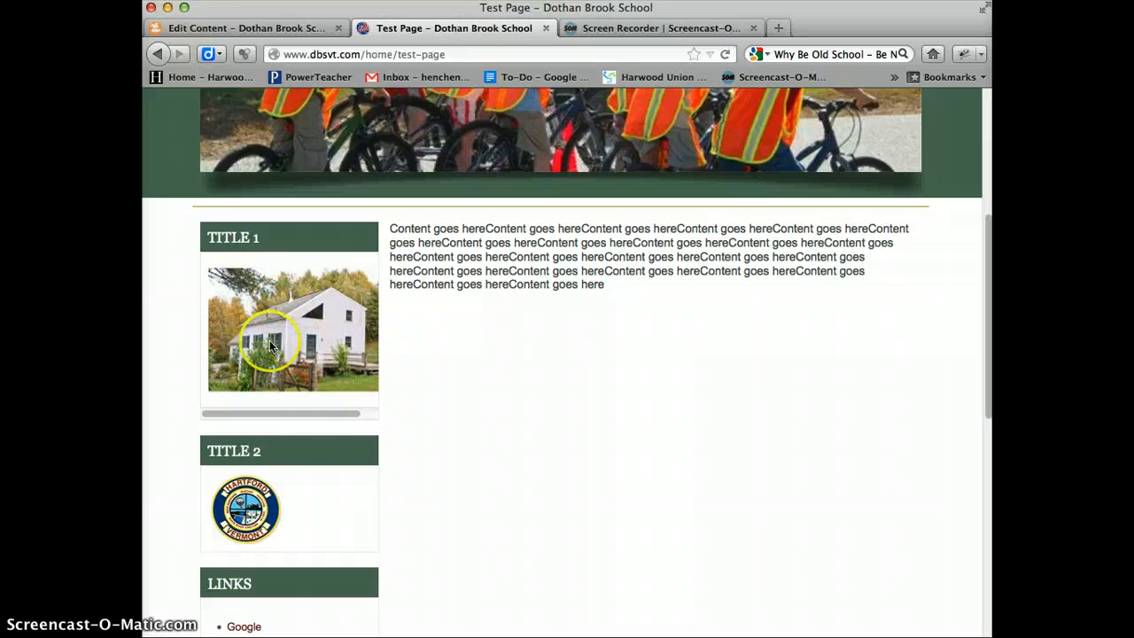
pyautogui.moveTo(329, 411); pyautogui.dragTo(307, 415)
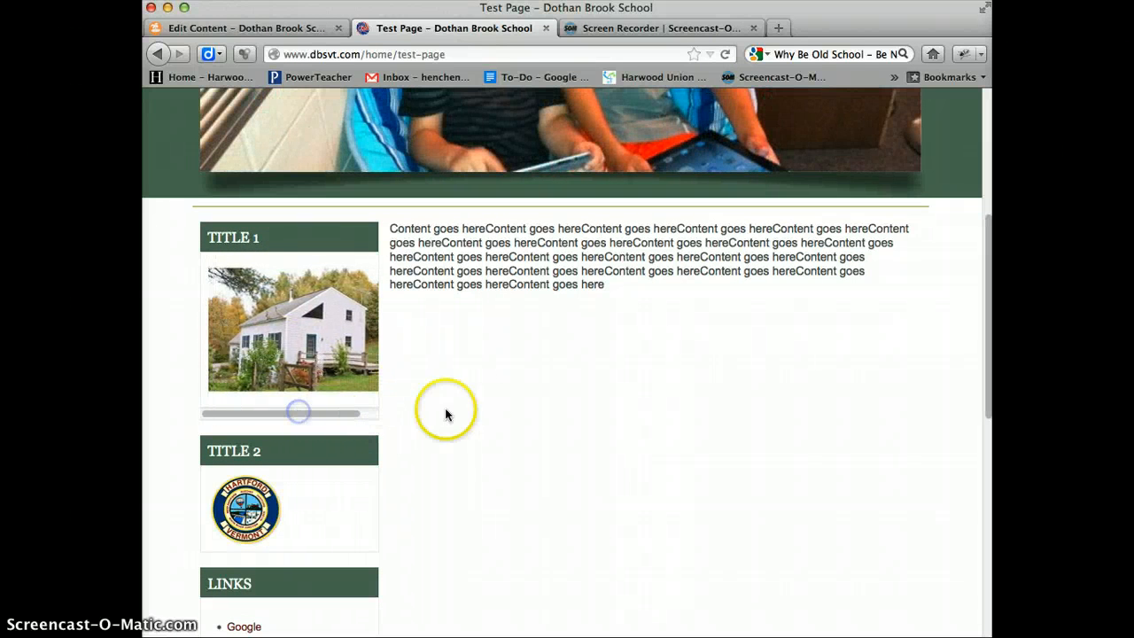
pyautogui.scroll(-3, 494, 405)
pyautogui.scroll(-3, 435, 405)
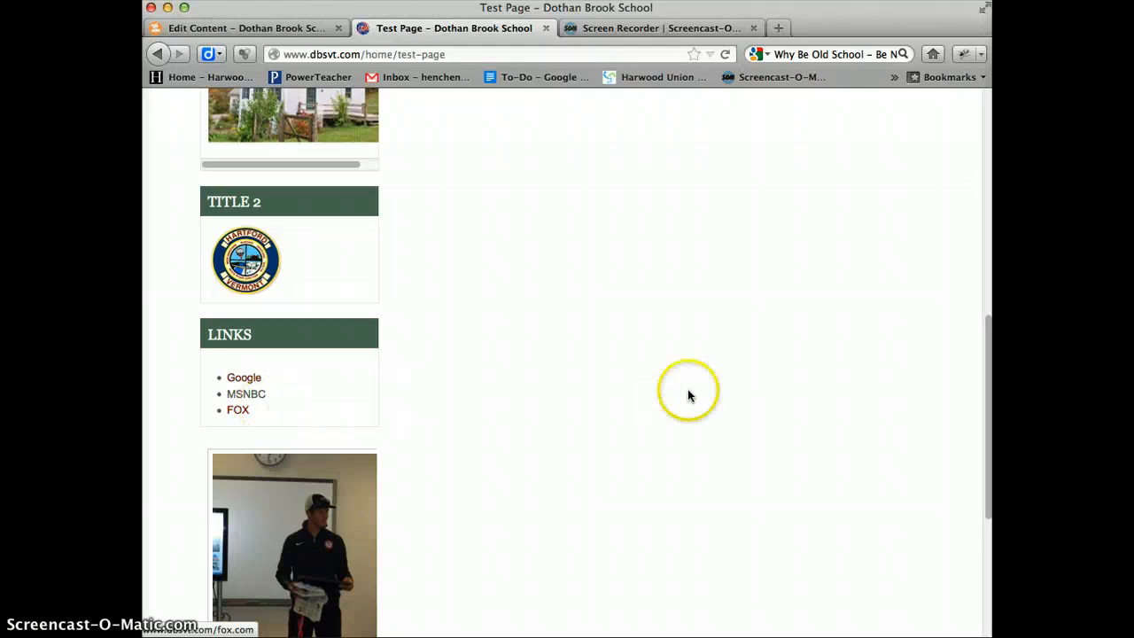
pyautogui.scroll(-2, 689, 398)
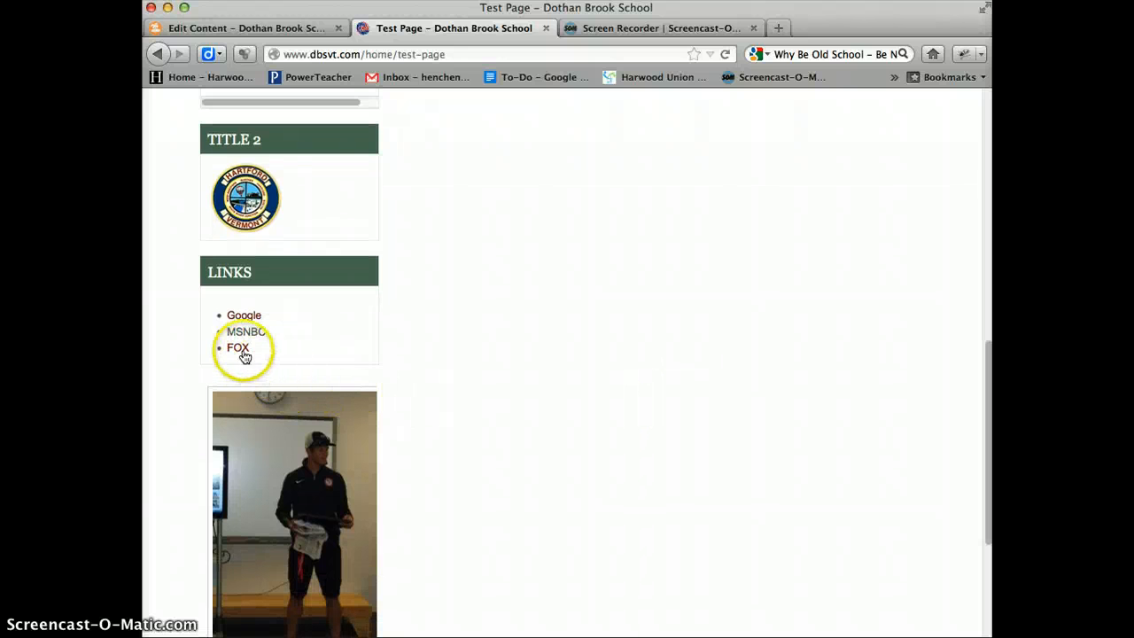